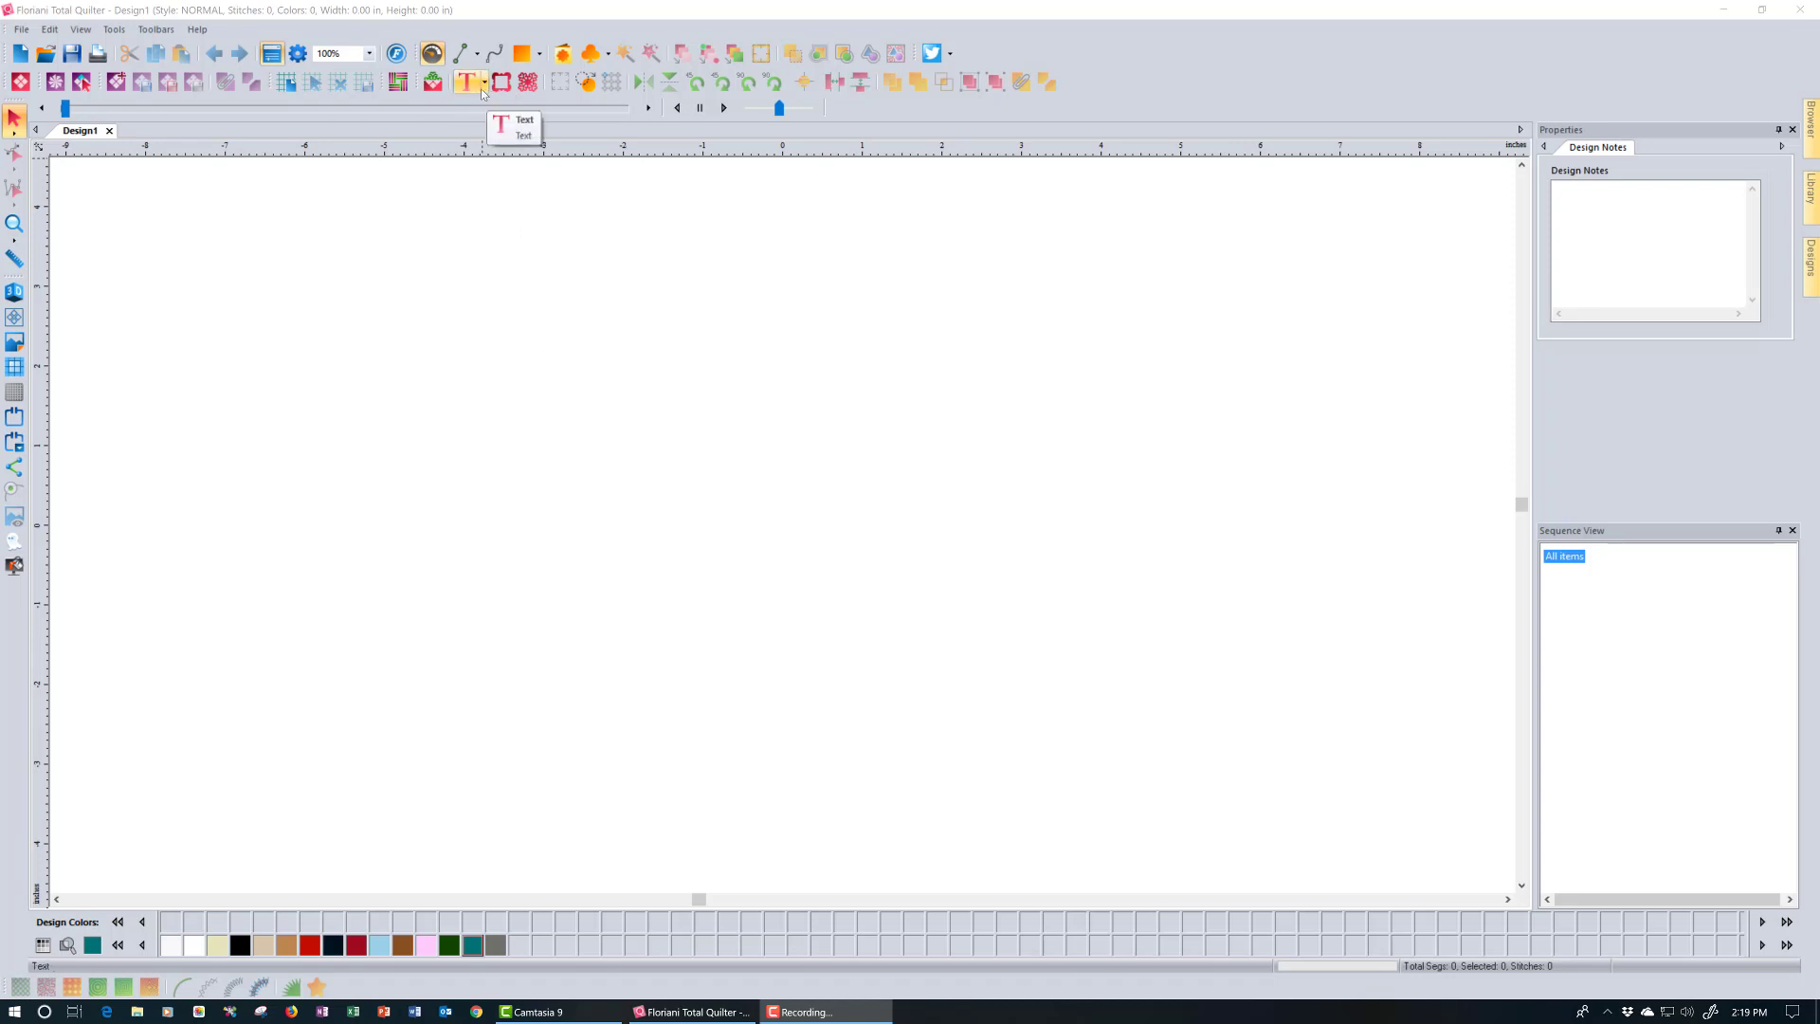
Place a straight "MY TEXT" text object on the blank canvas and select it
{"action": "left_click", "coordinate": [485, 89]}
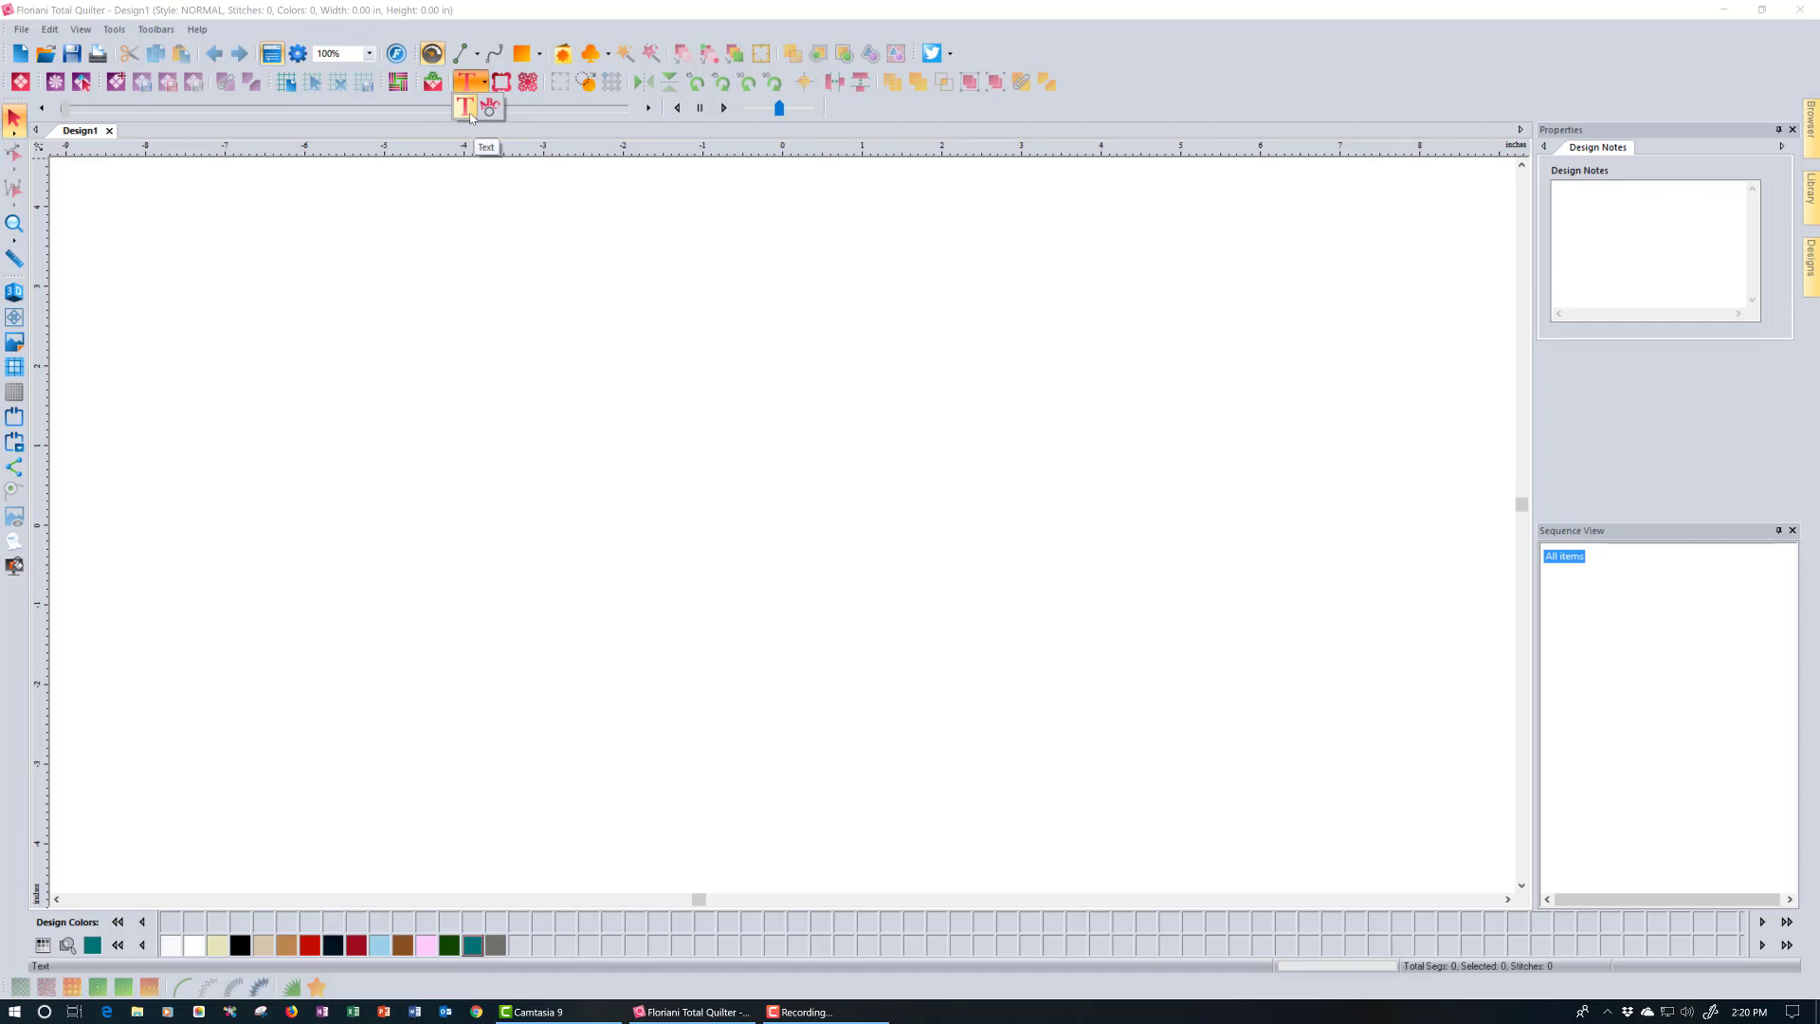
{"action": "left_click", "coordinate": [470, 114]}
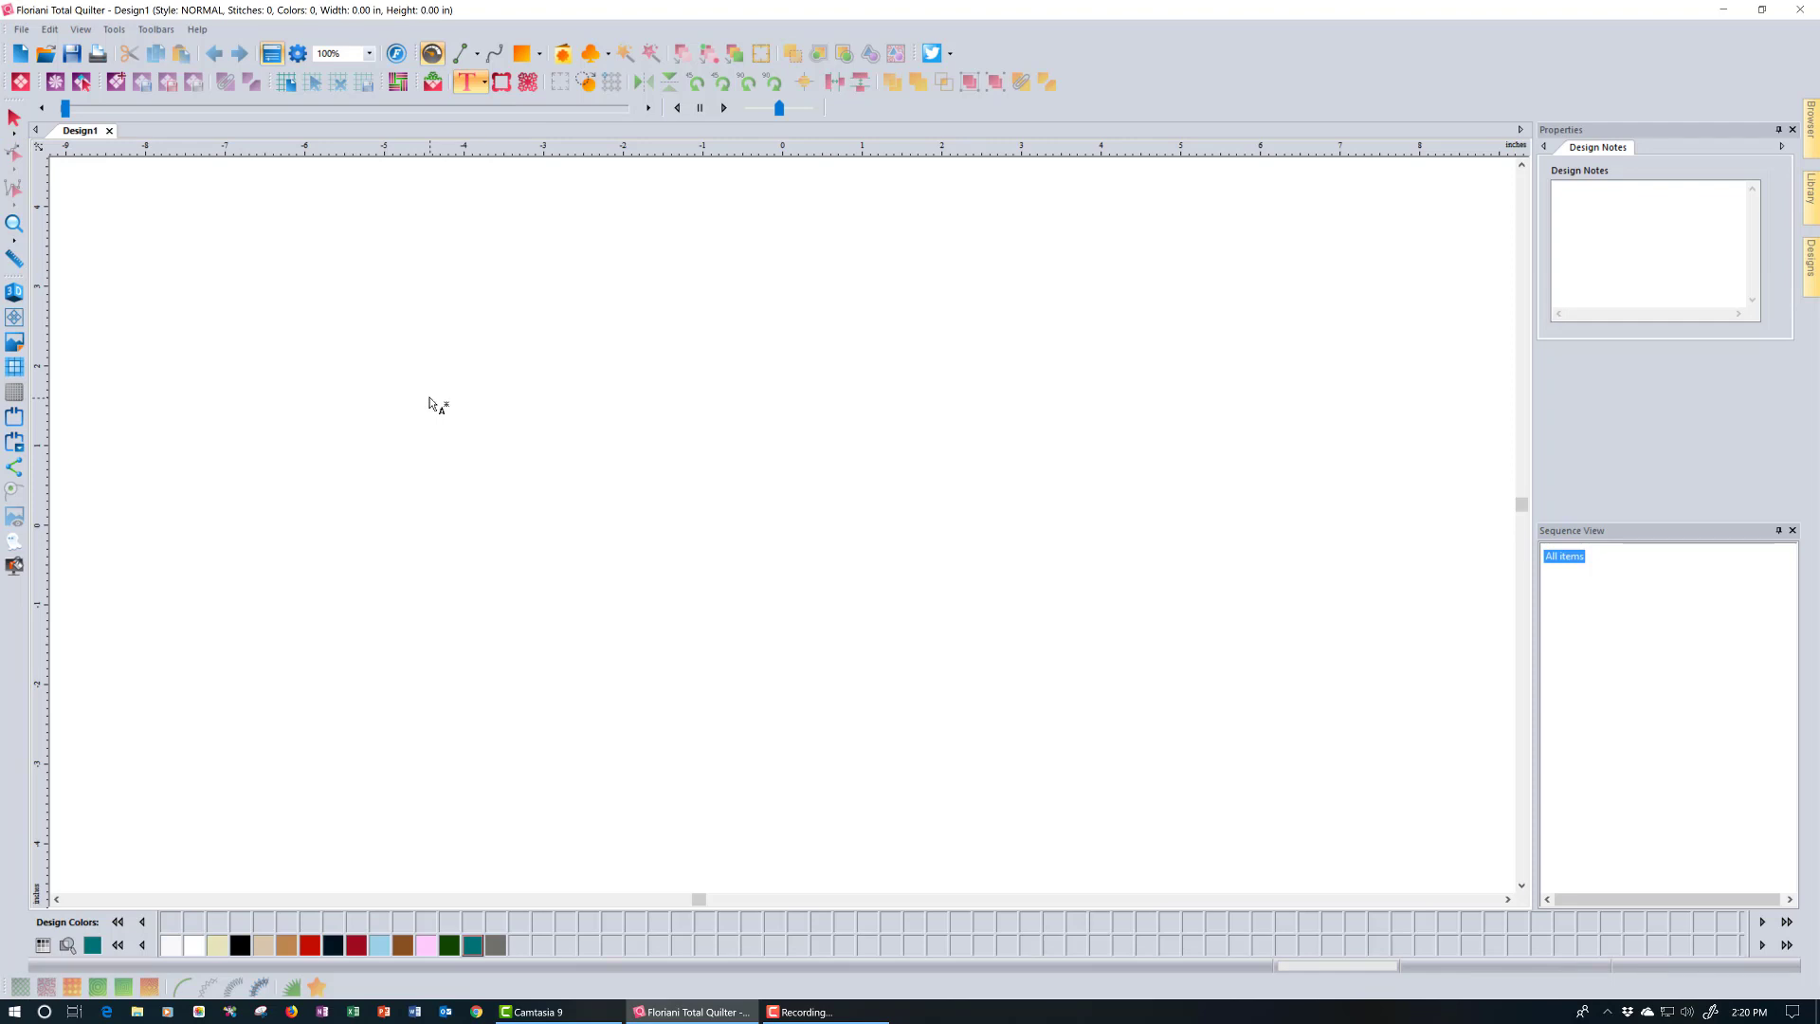
{"action": "left_click", "coordinate": [414, 461]}
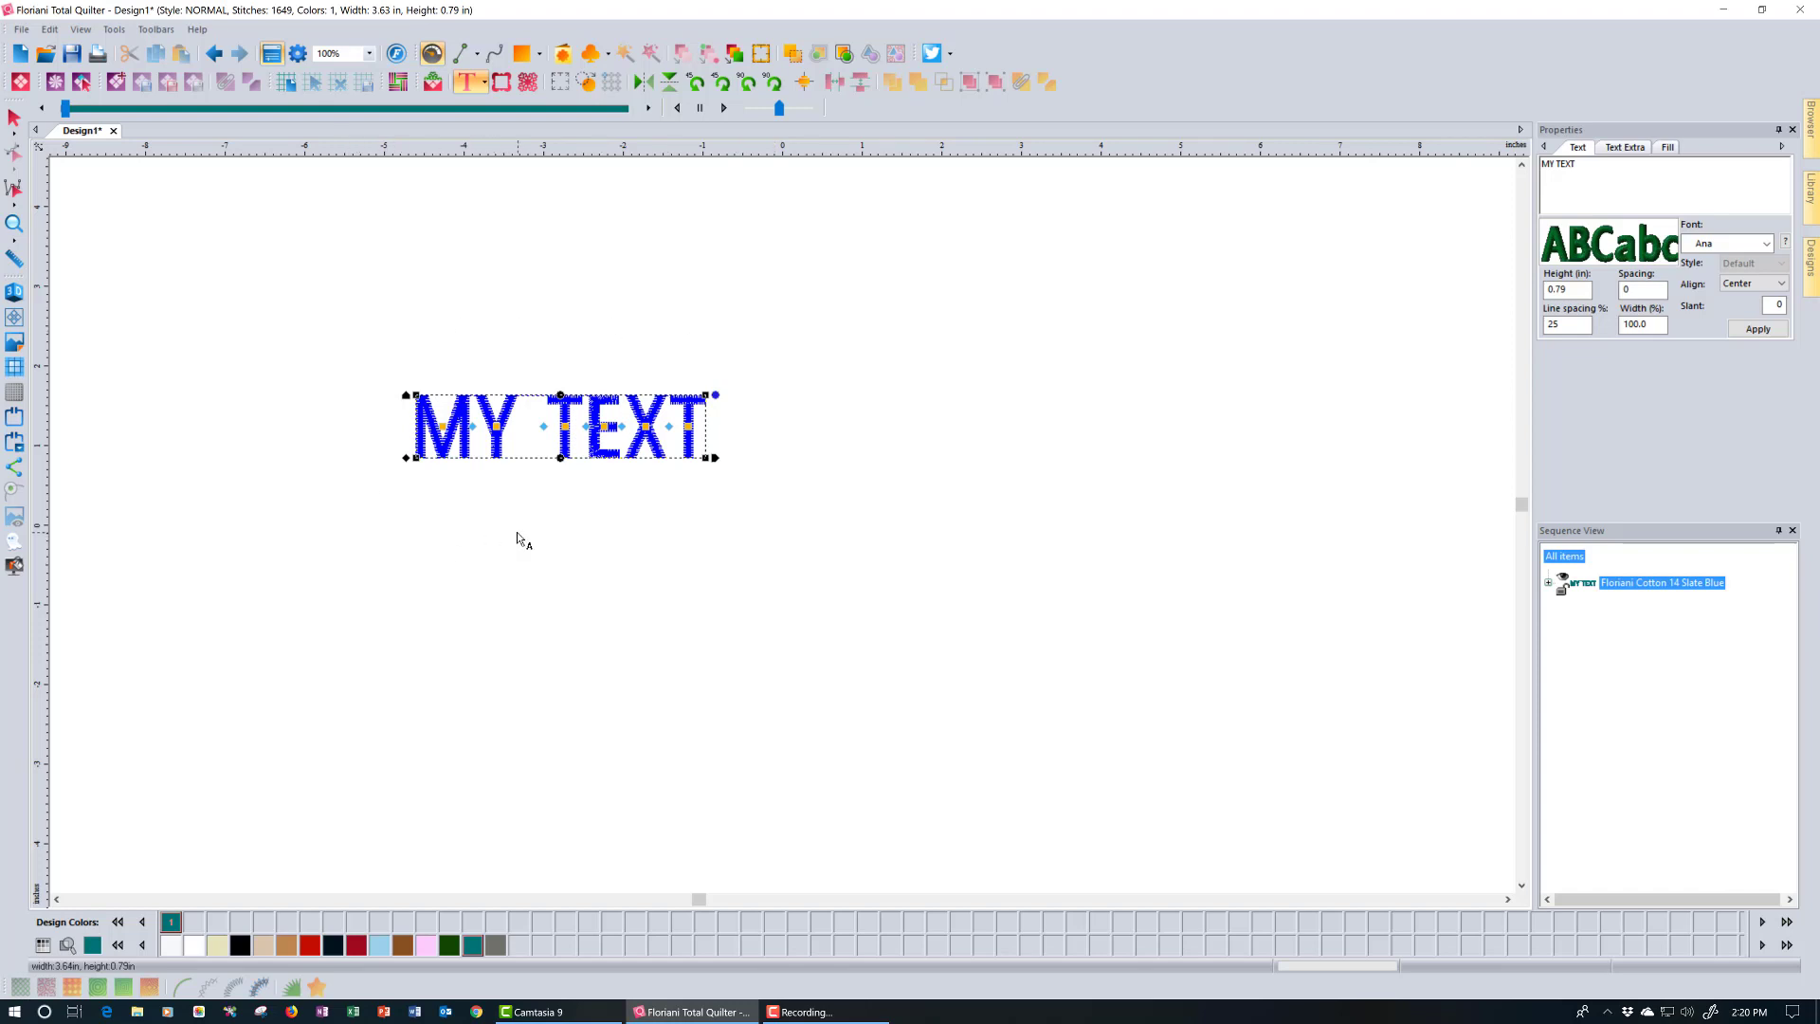
{"action": "left_click", "coordinate": [14, 224]}
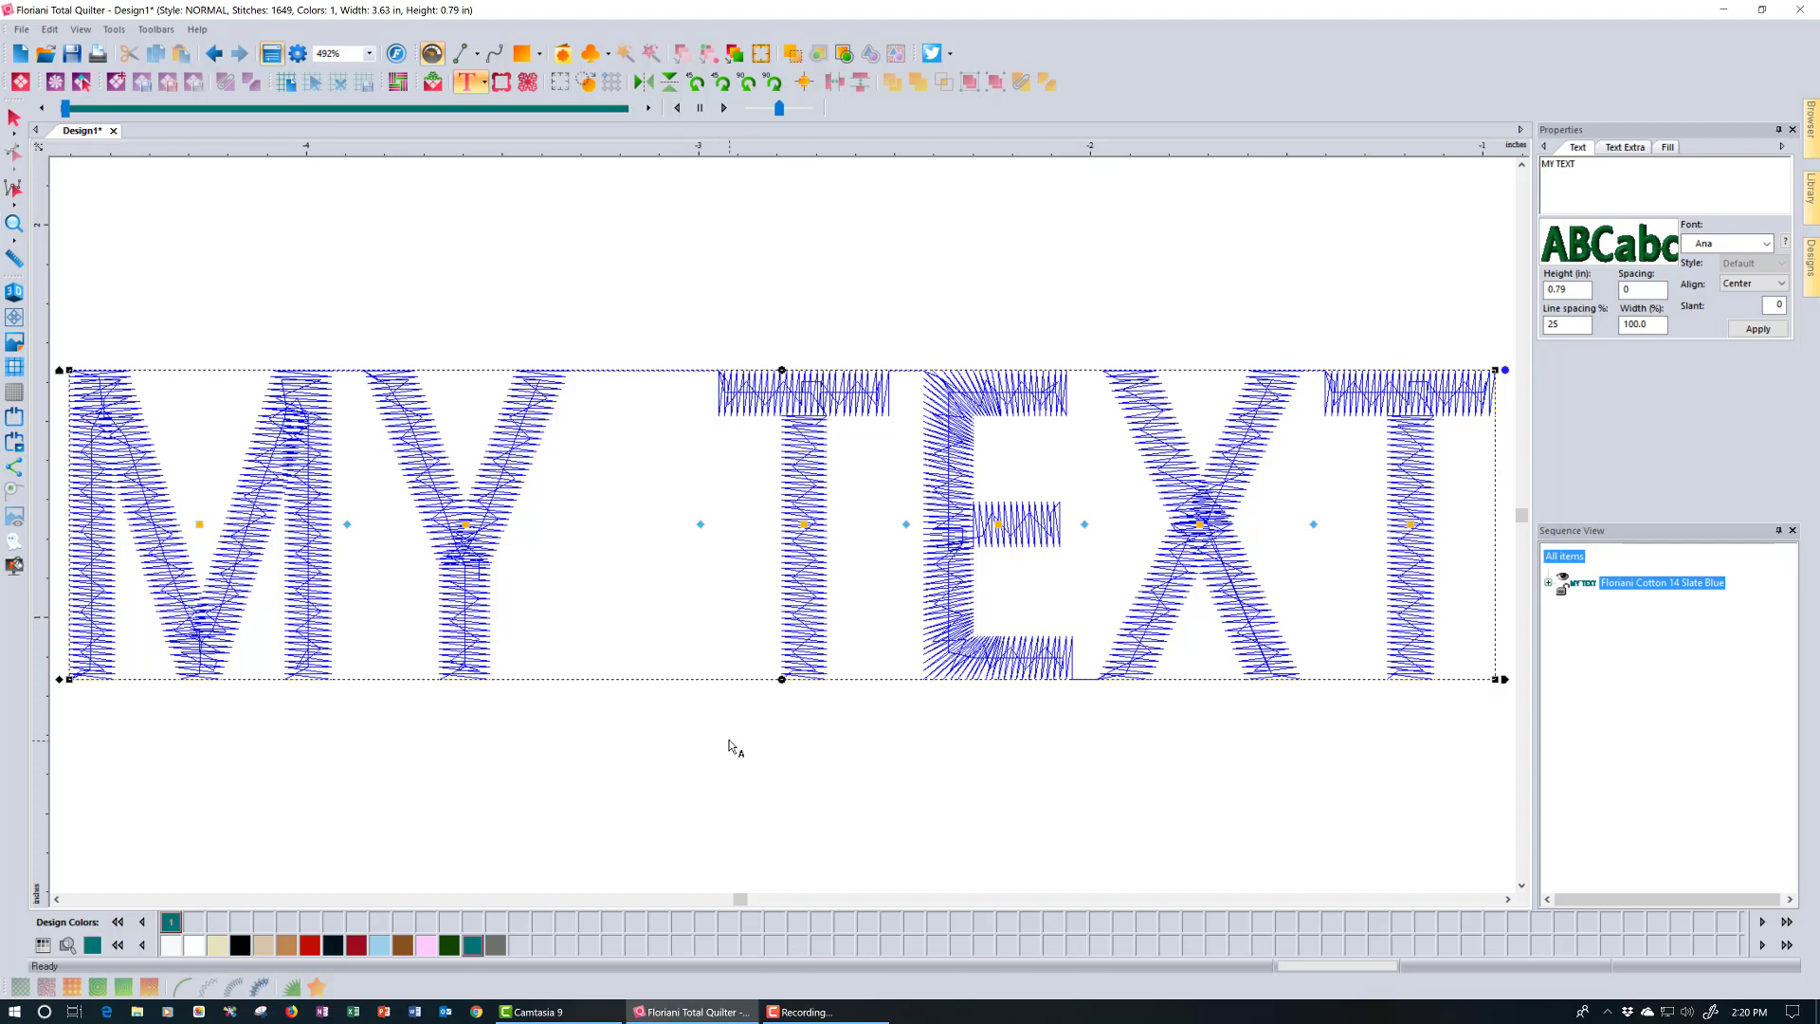
{"action": "left_click", "coordinate": [16, 119]}
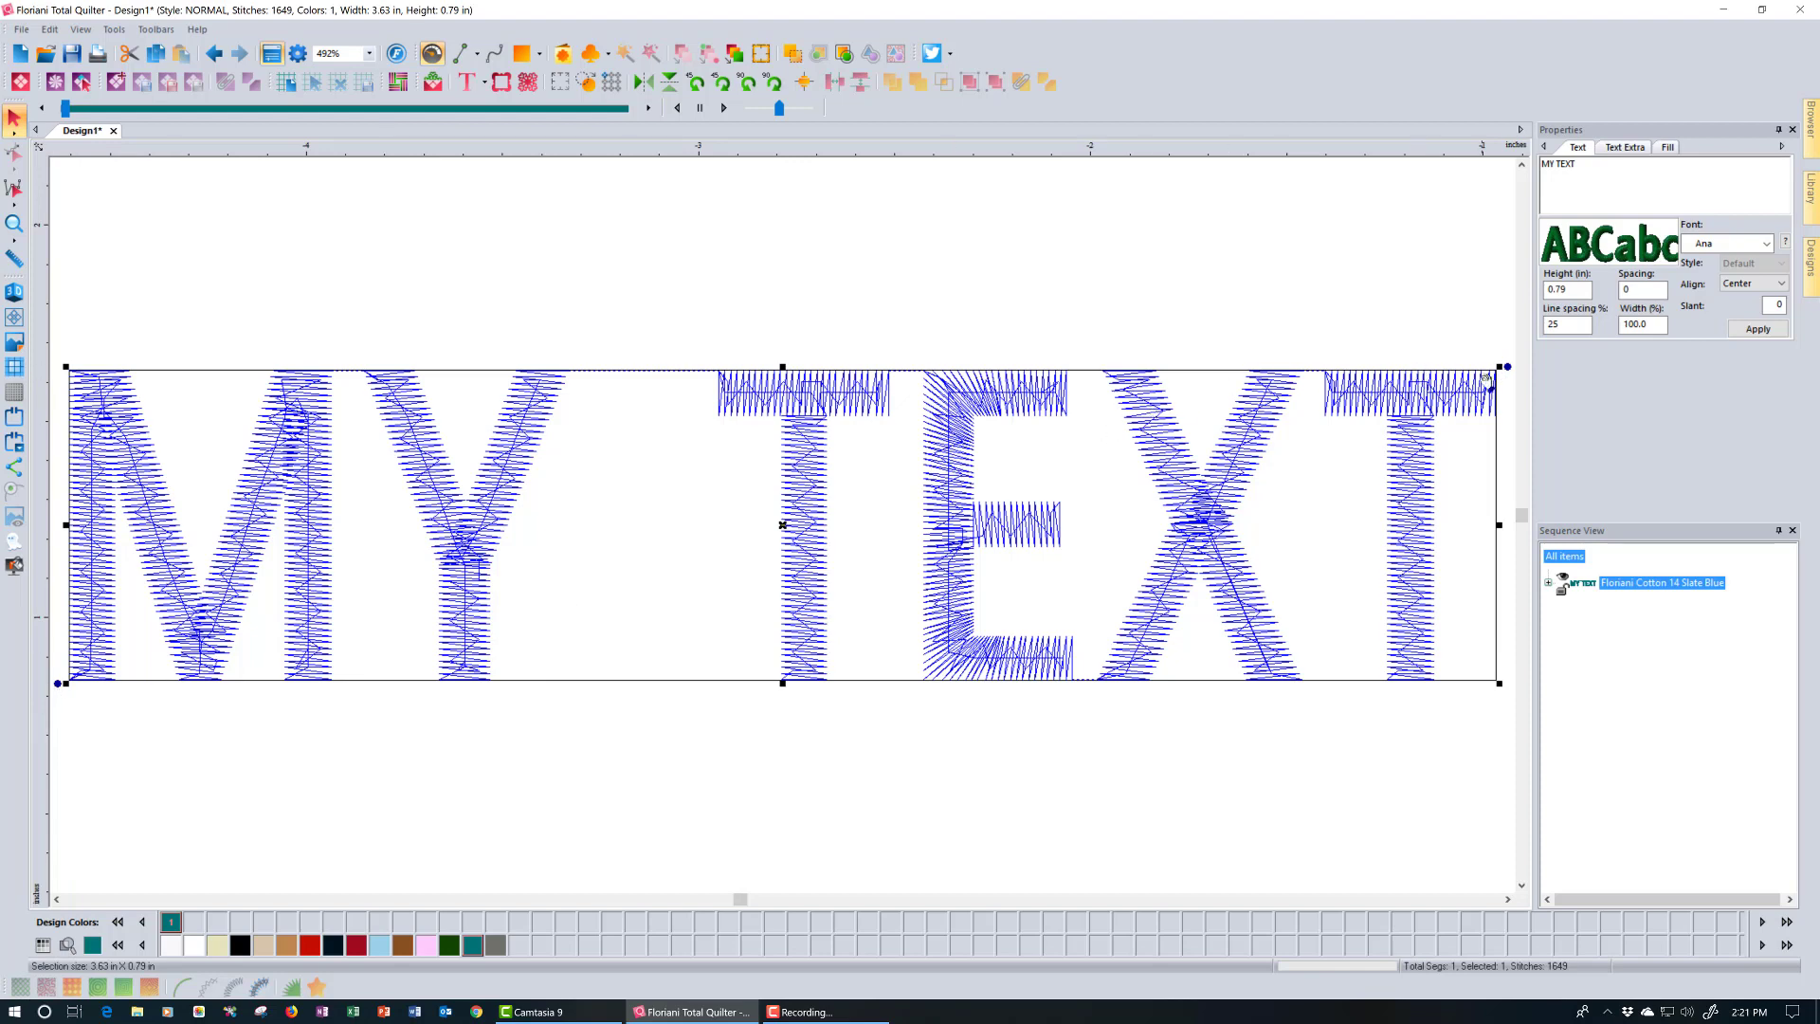
Reopen the text for editing, shrink it proportionally to about 0.51 in high, and enlarge it back to about 0.77 in
{"action": "left_click", "coordinate": [485, 86]}
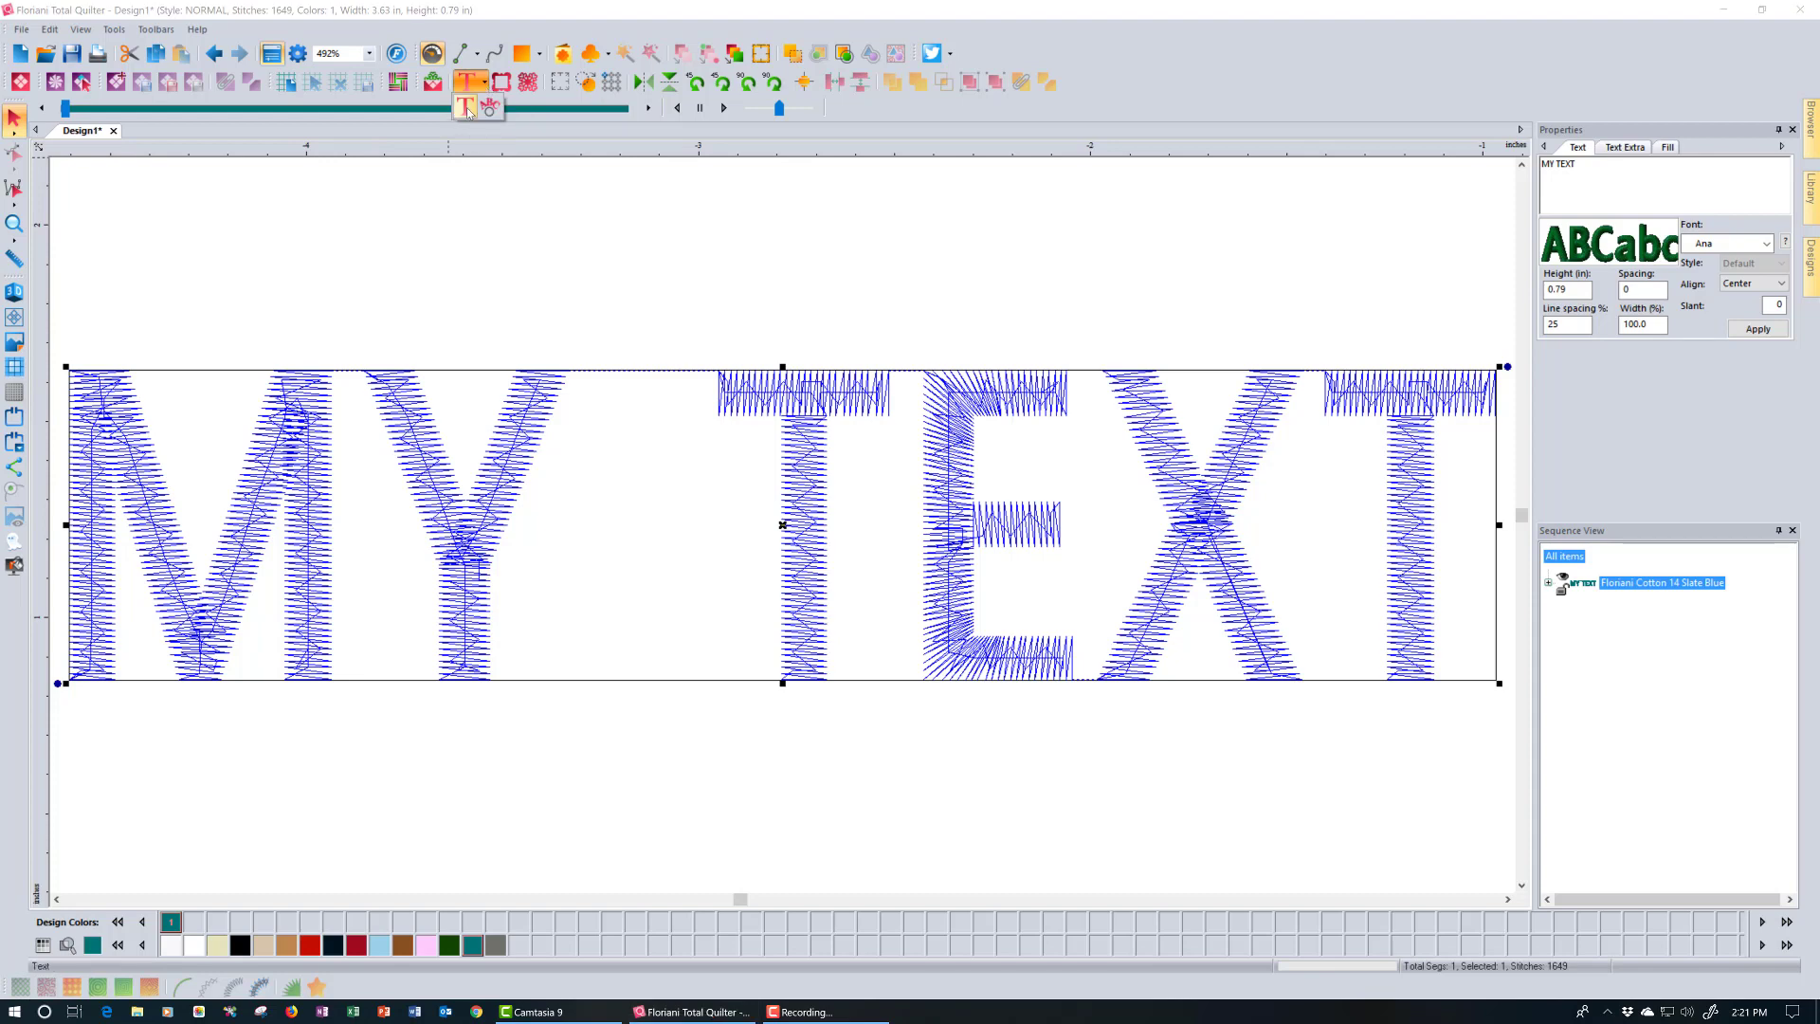
{"action": "left_click", "coordinate": [467, 108]}
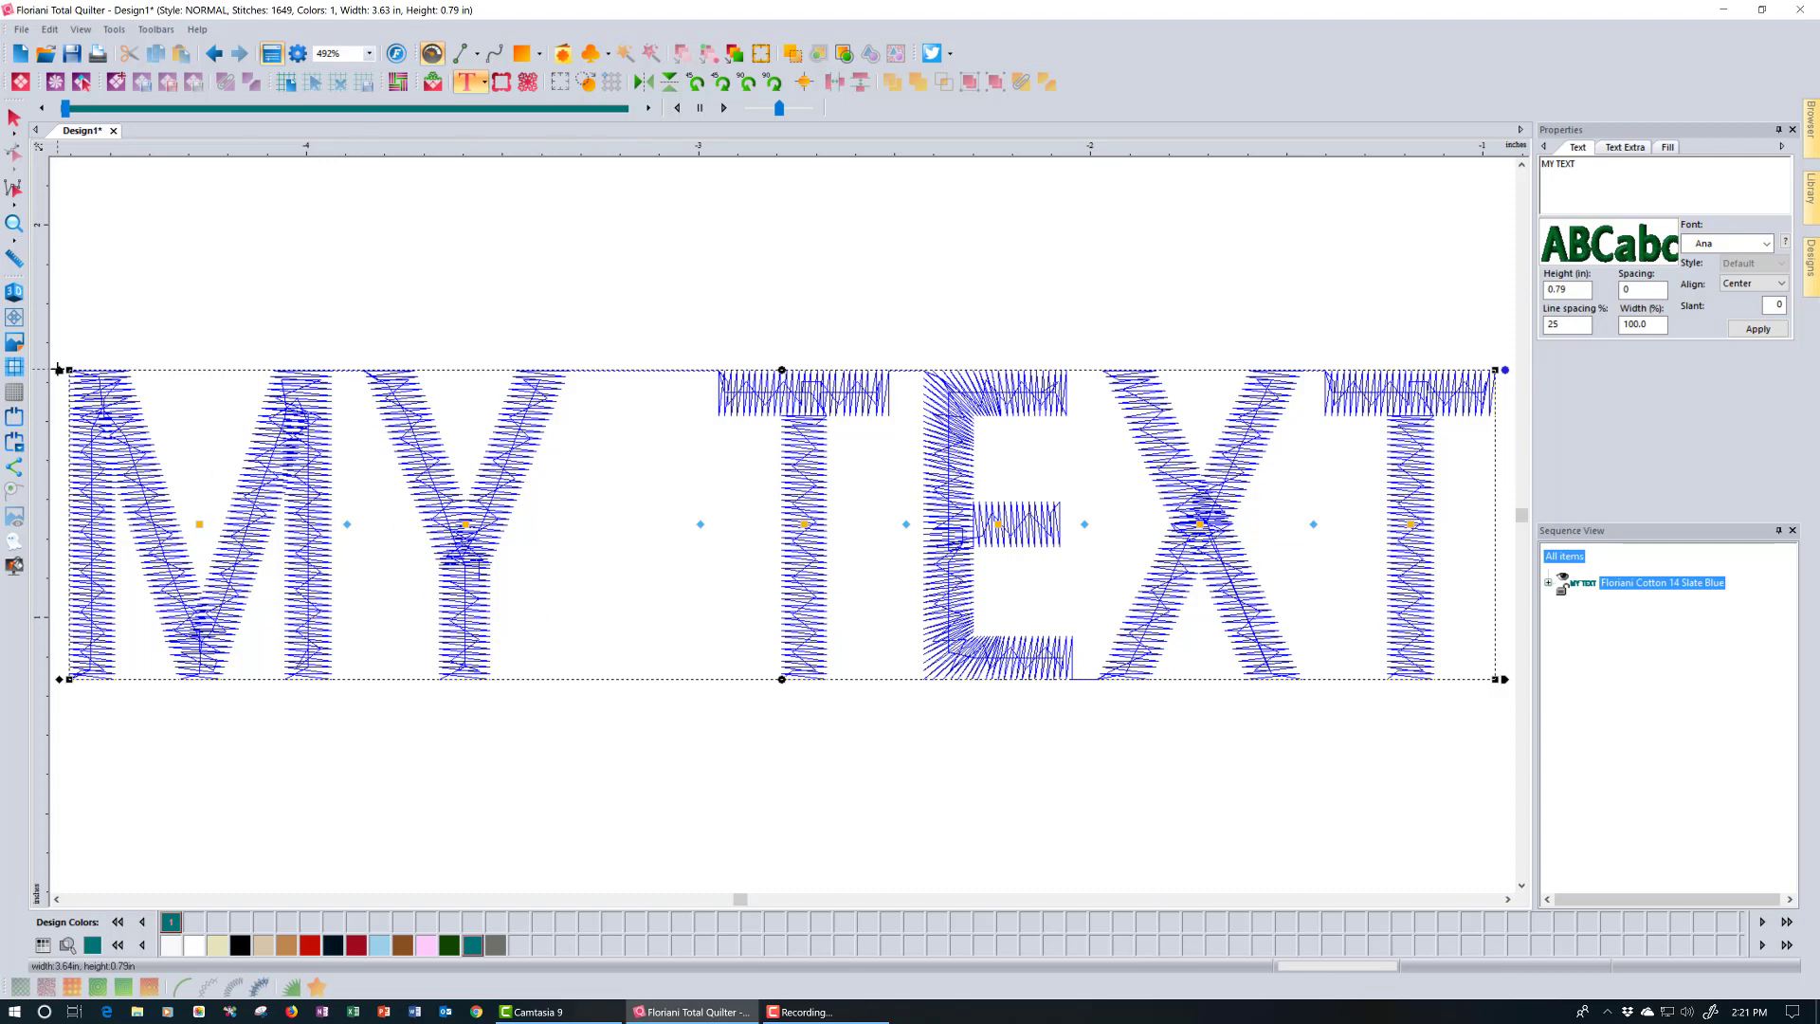
{"action": "left_click_drag", "start_coordinate": [59, 369], "coordinate": [232, 477]}
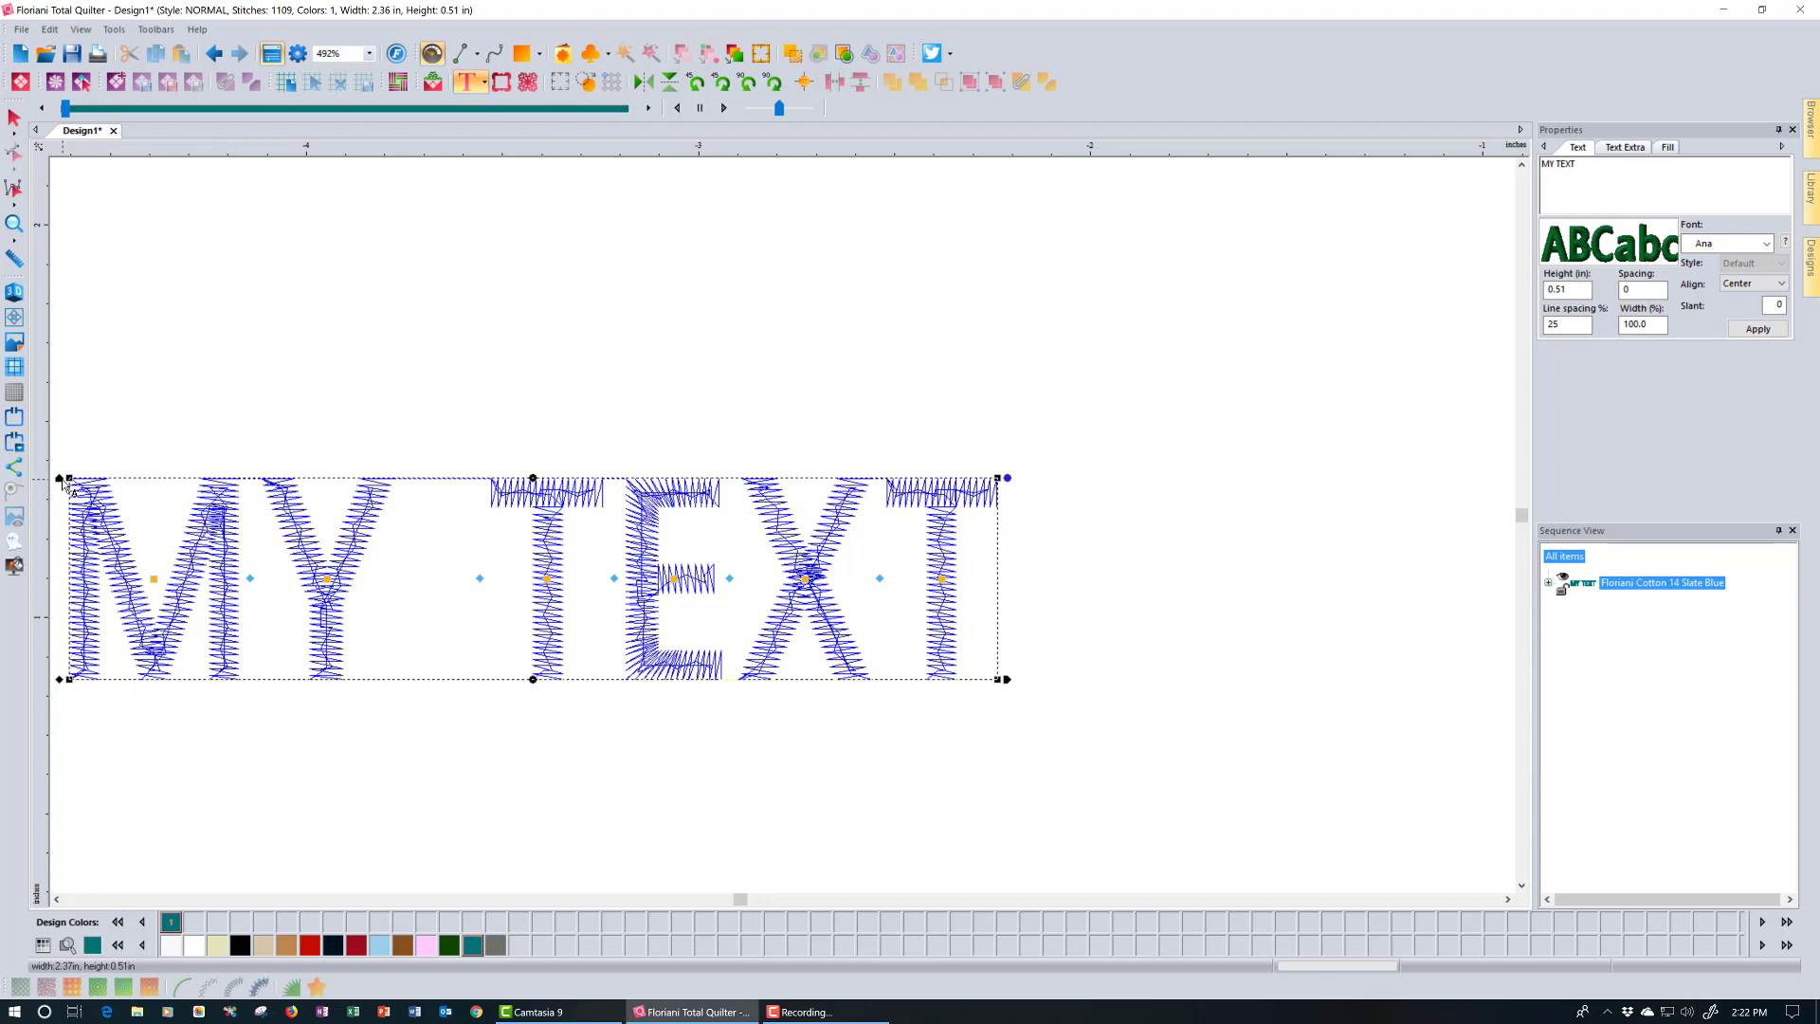
{"action": "left_click_drag", "start_coordinate": [59, 477], "coordinate": [77, 376]}
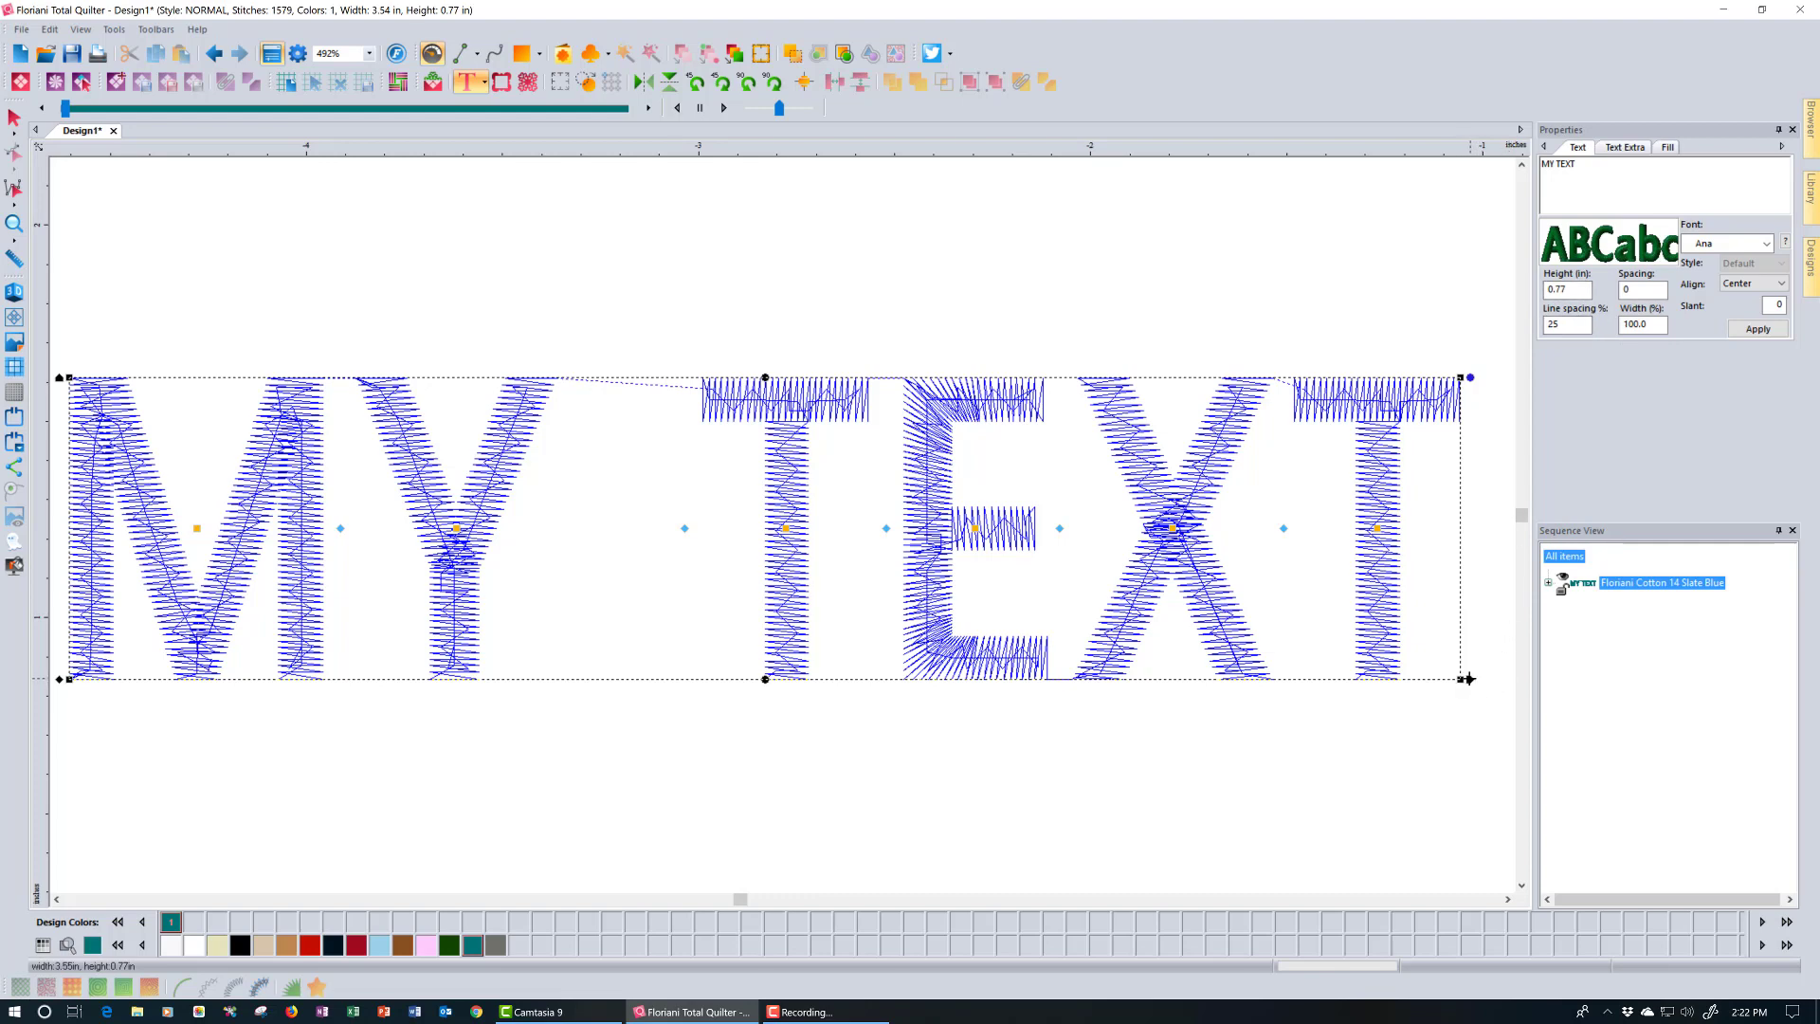
Try changing only the text's width to about 87.7% and about 103.9%, and undo both width changes
{"action": "left_click_drag", "start_coordinate": [1468, 679], "coordinate": [1283, 697]}
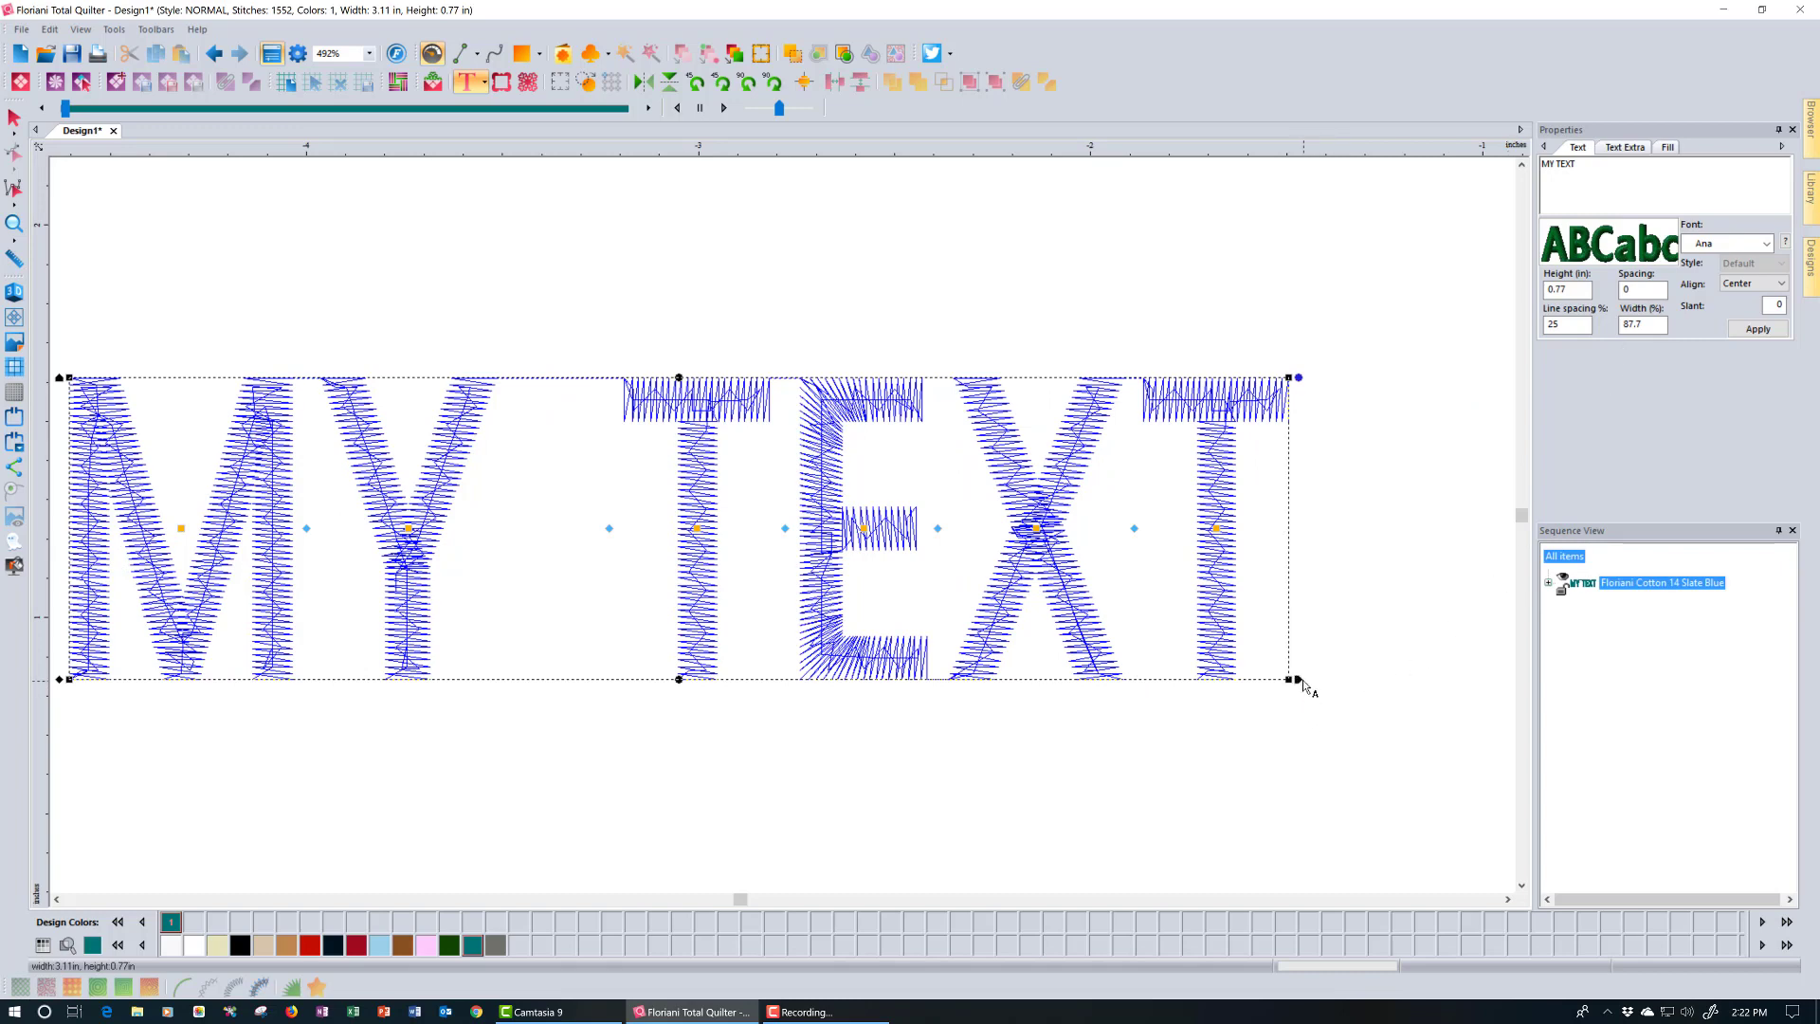
{"action": "left_click_drag", "start_coordinate": [1299, 680], "coordinate": [1524, 669]}
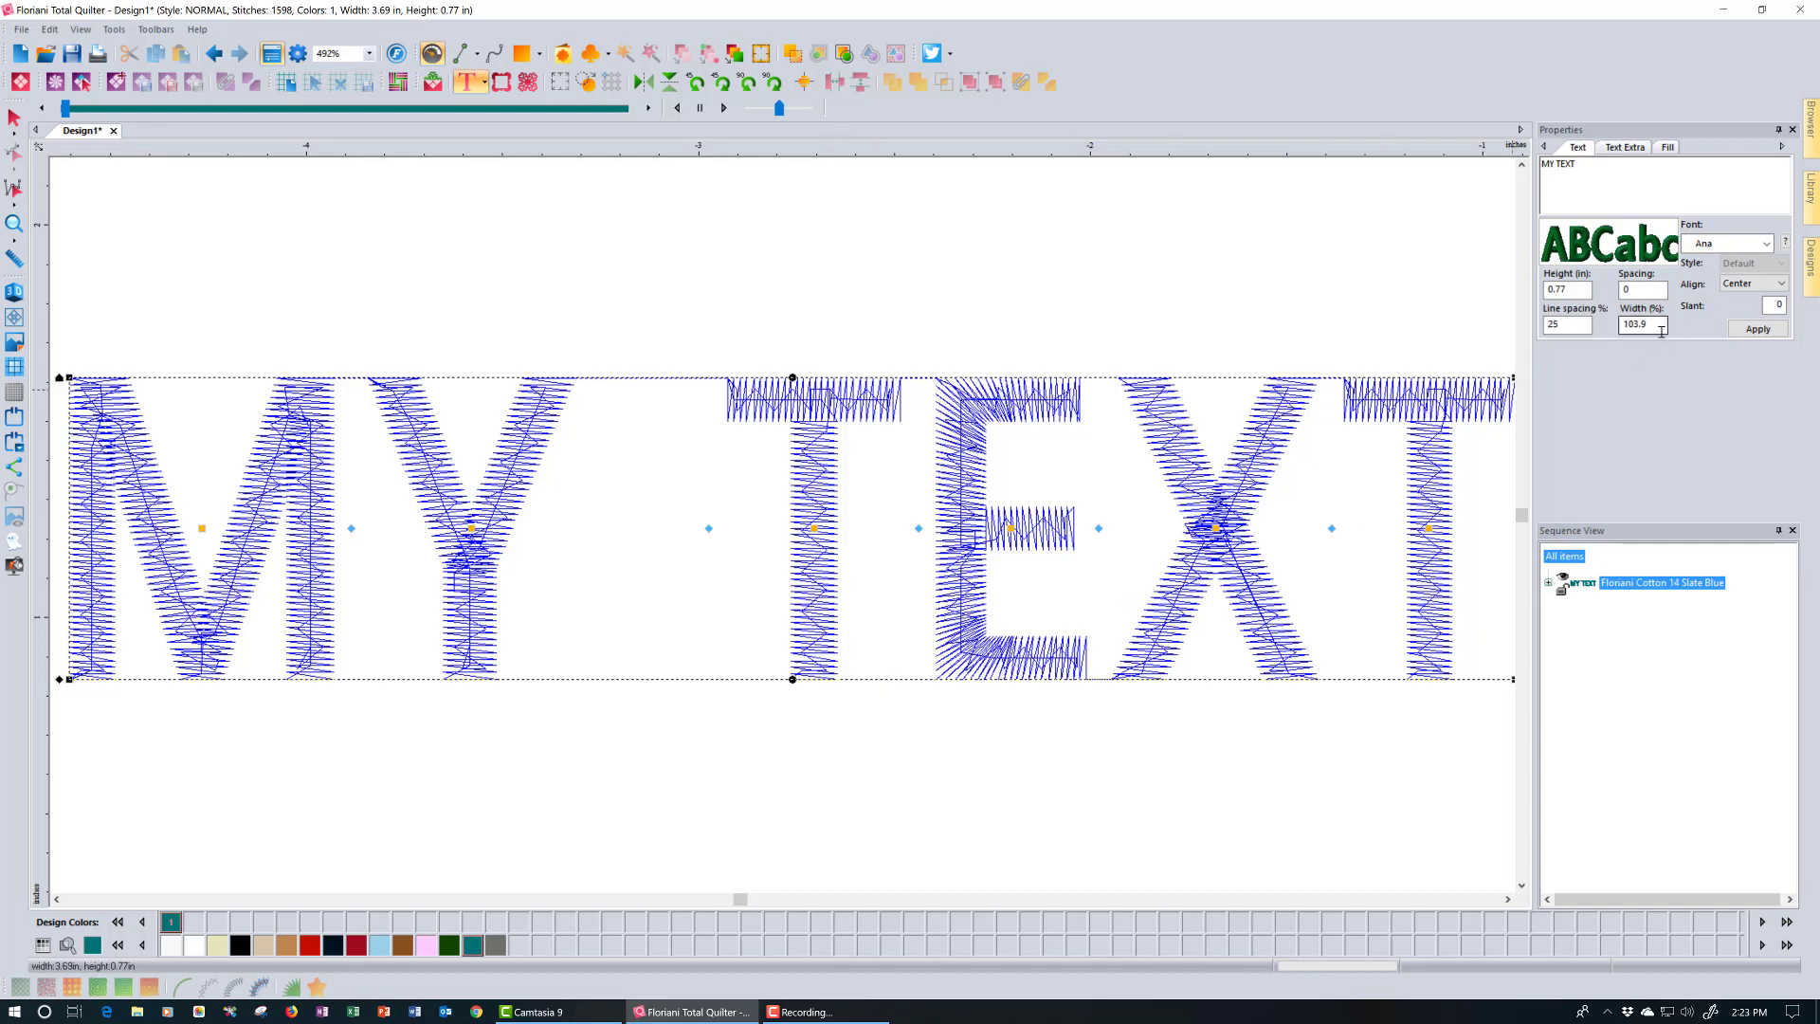
{"action": "left_click", "coordinate": [226, 69]}
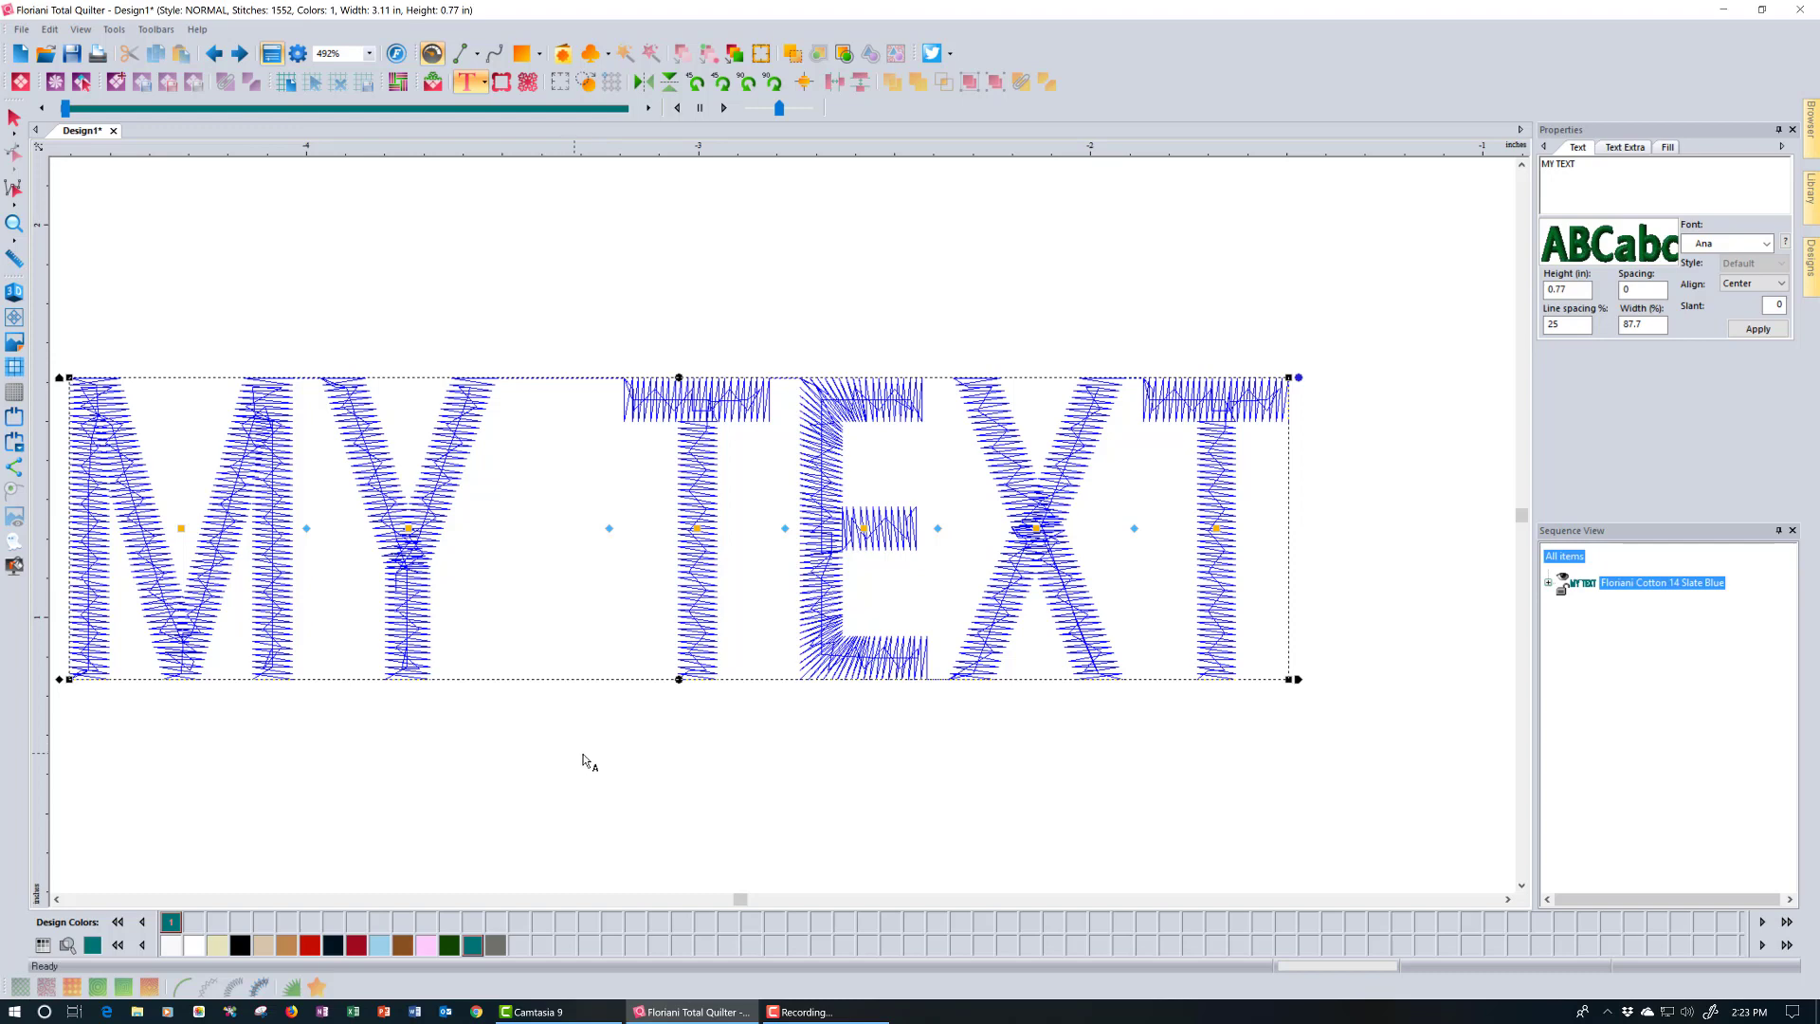
{"action": "left_click", "coordinate": [225, 52]}
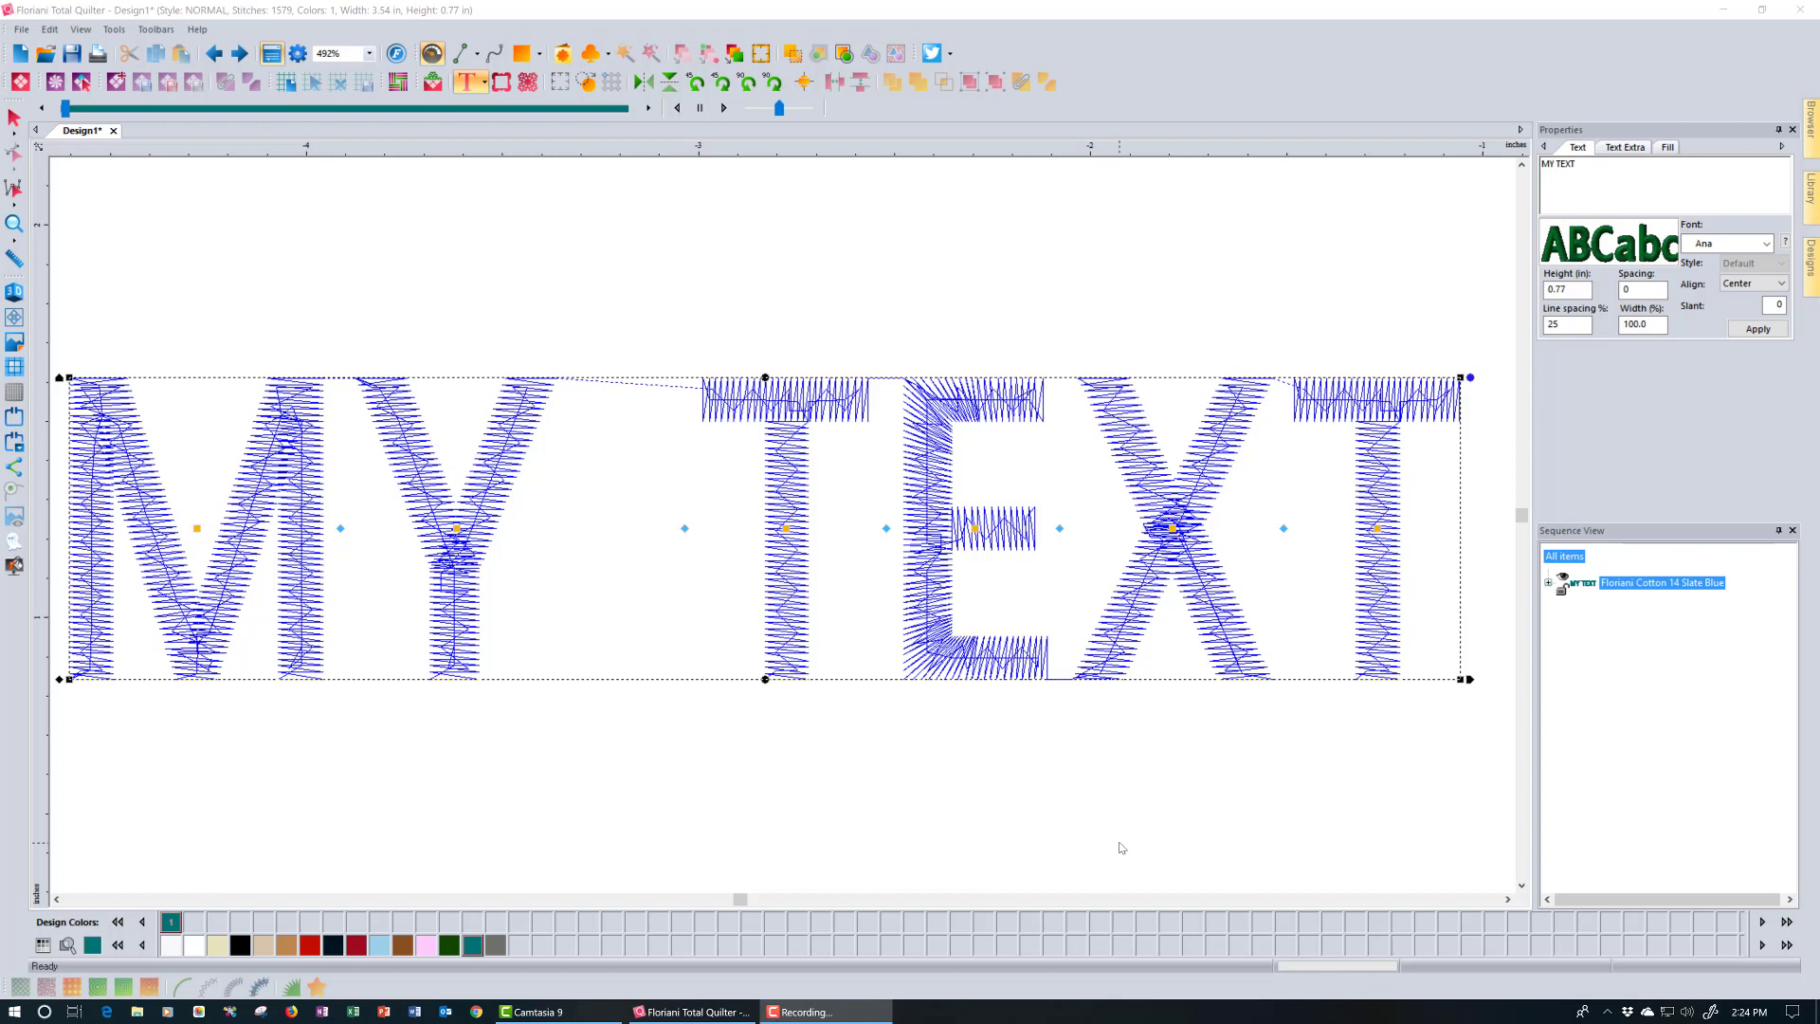
Replace the straight text with a circular "MY TEXT" object placed on the canvas
{"action": "left_click", "coordinate": [11, 117]}
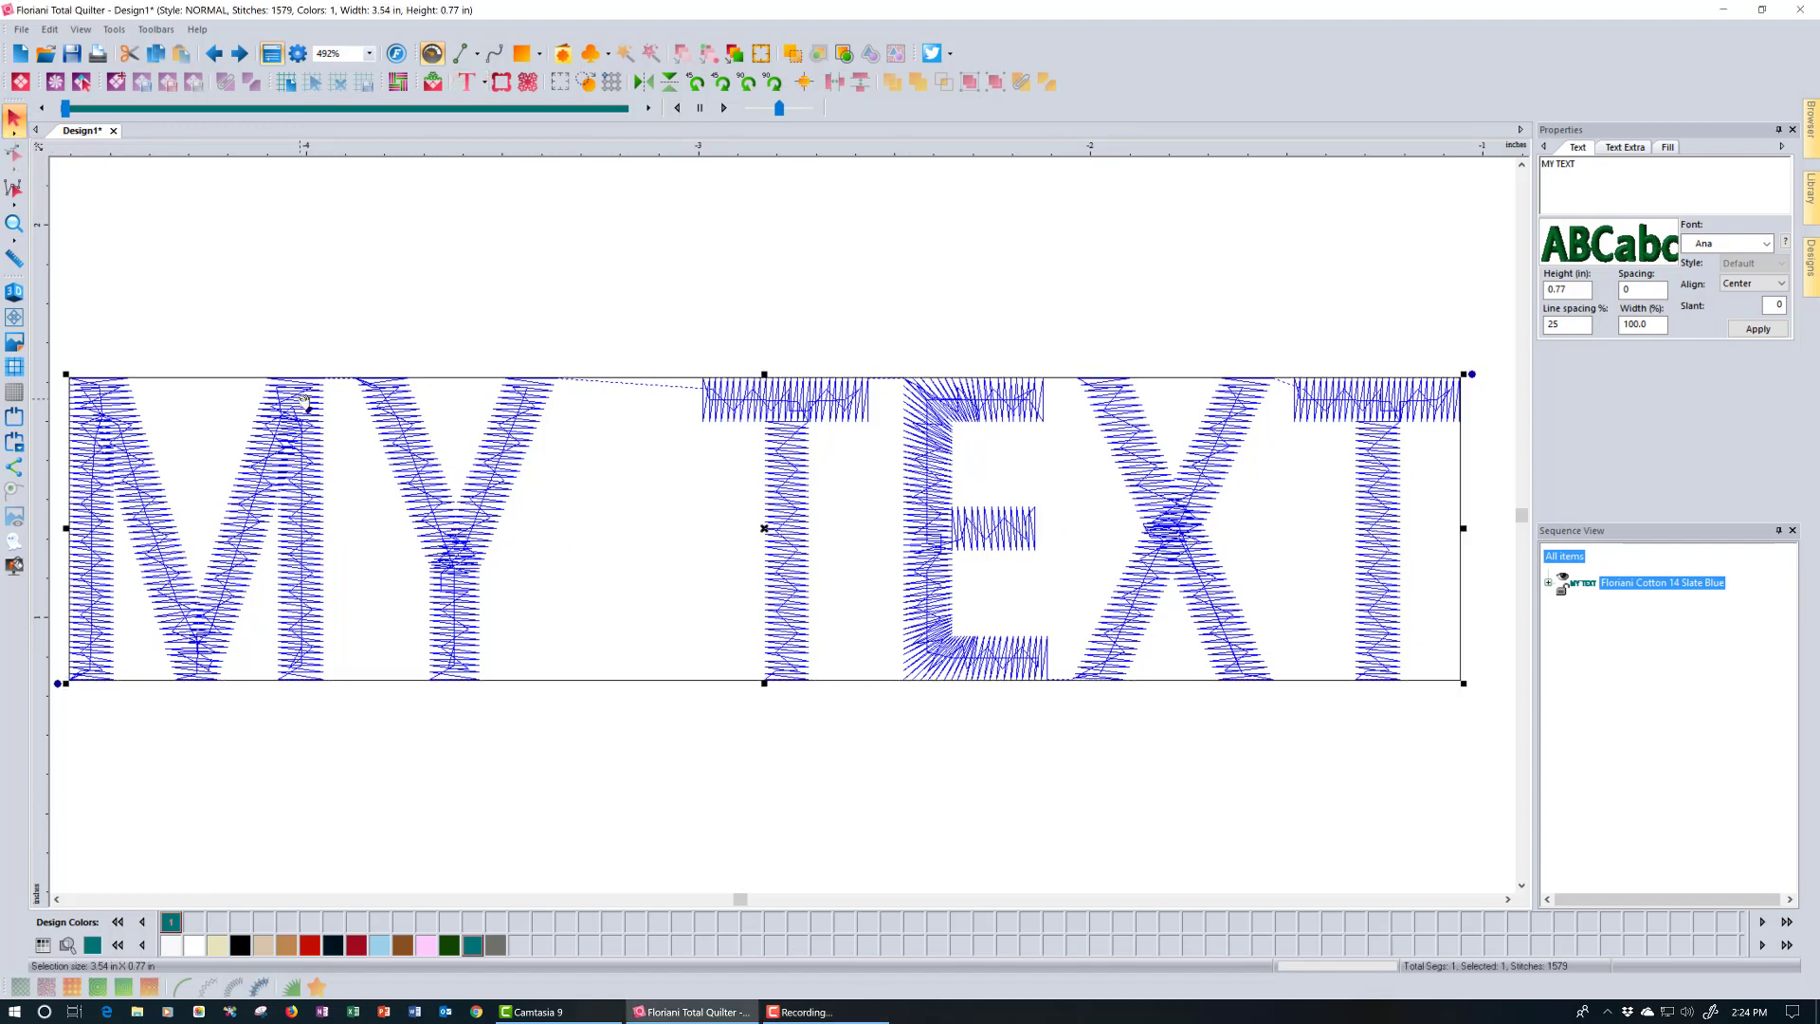
{"action": "key", "text": "Delete"}
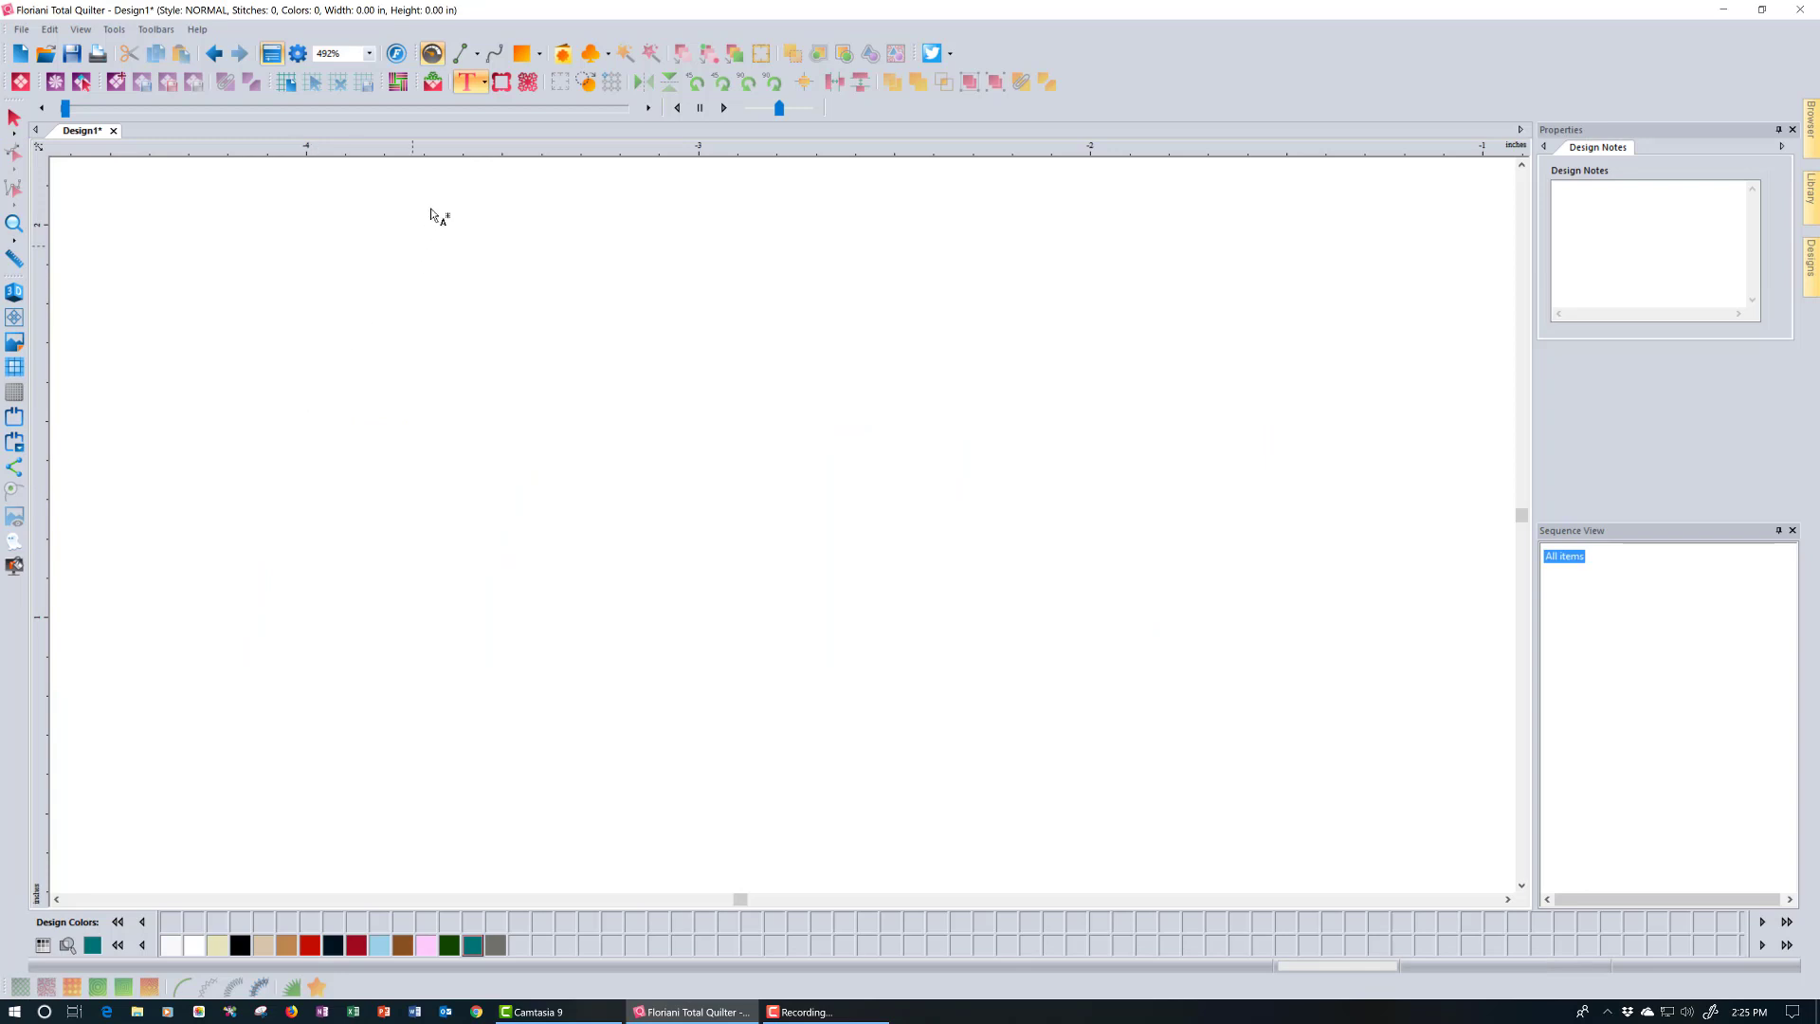
{"action": "left_click", "coordinate": [484, 84]}
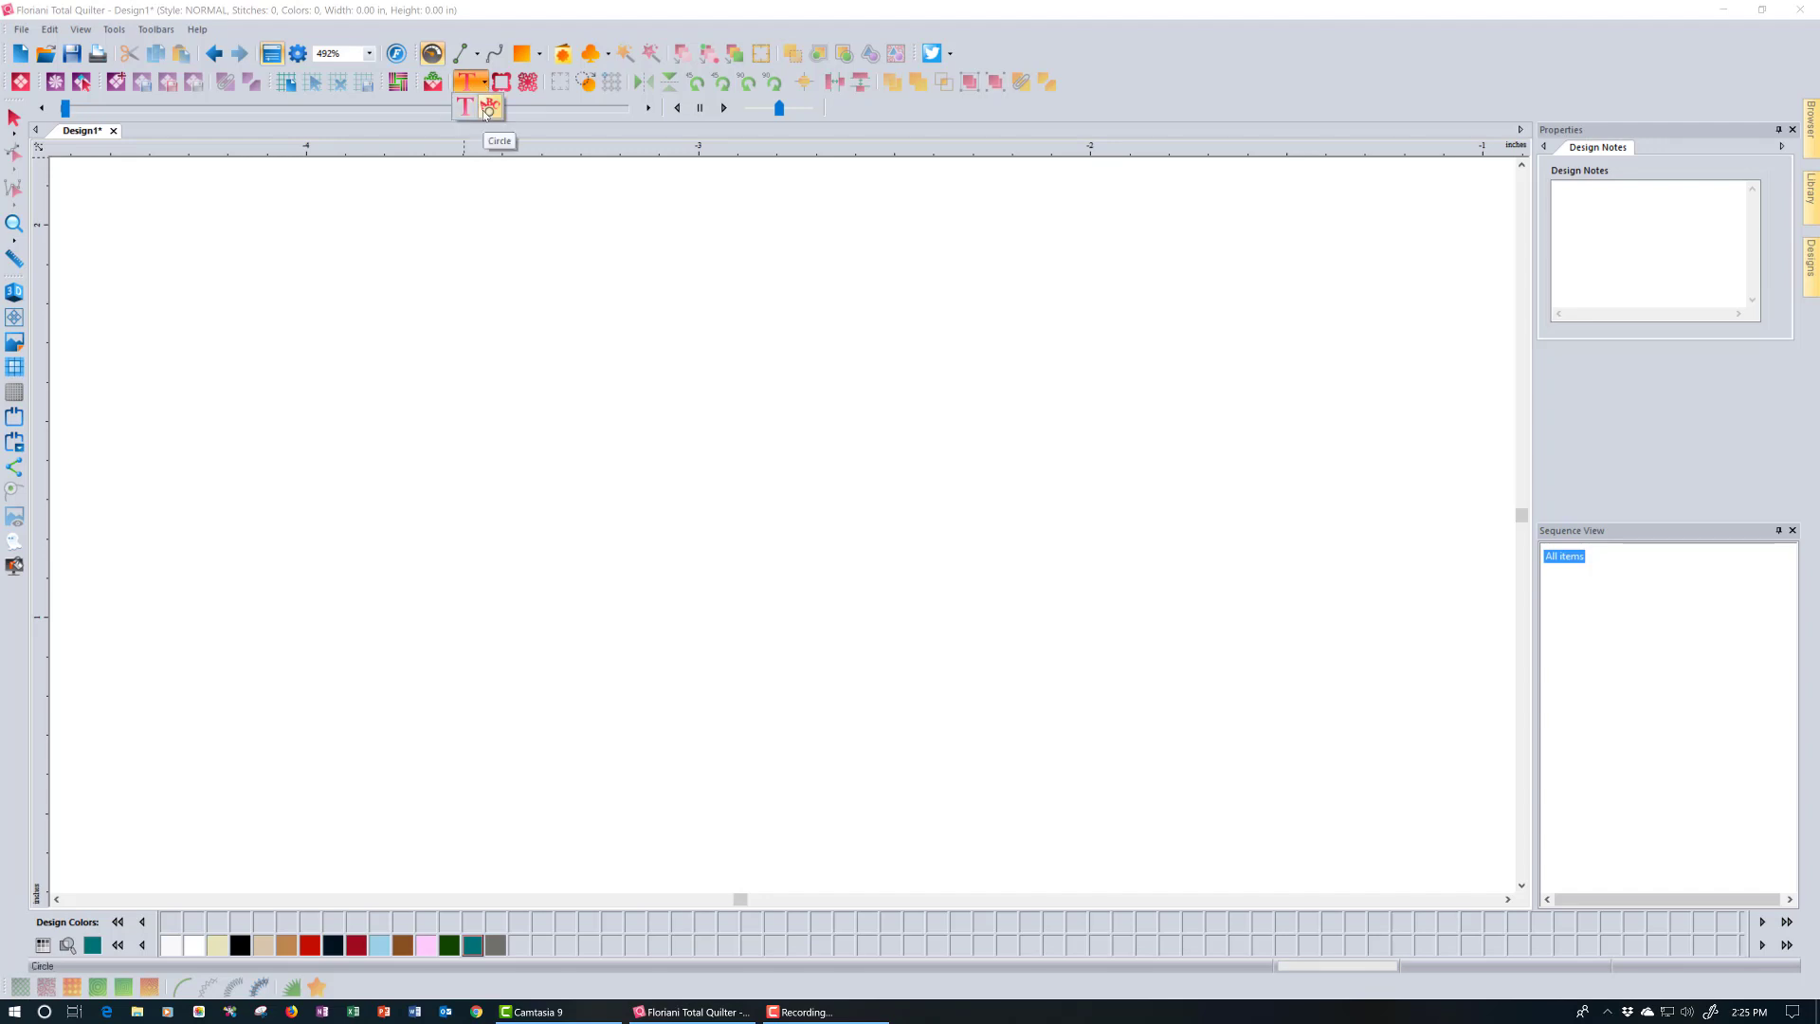
{"action": "left_click", "coordinate": [488, 108]}
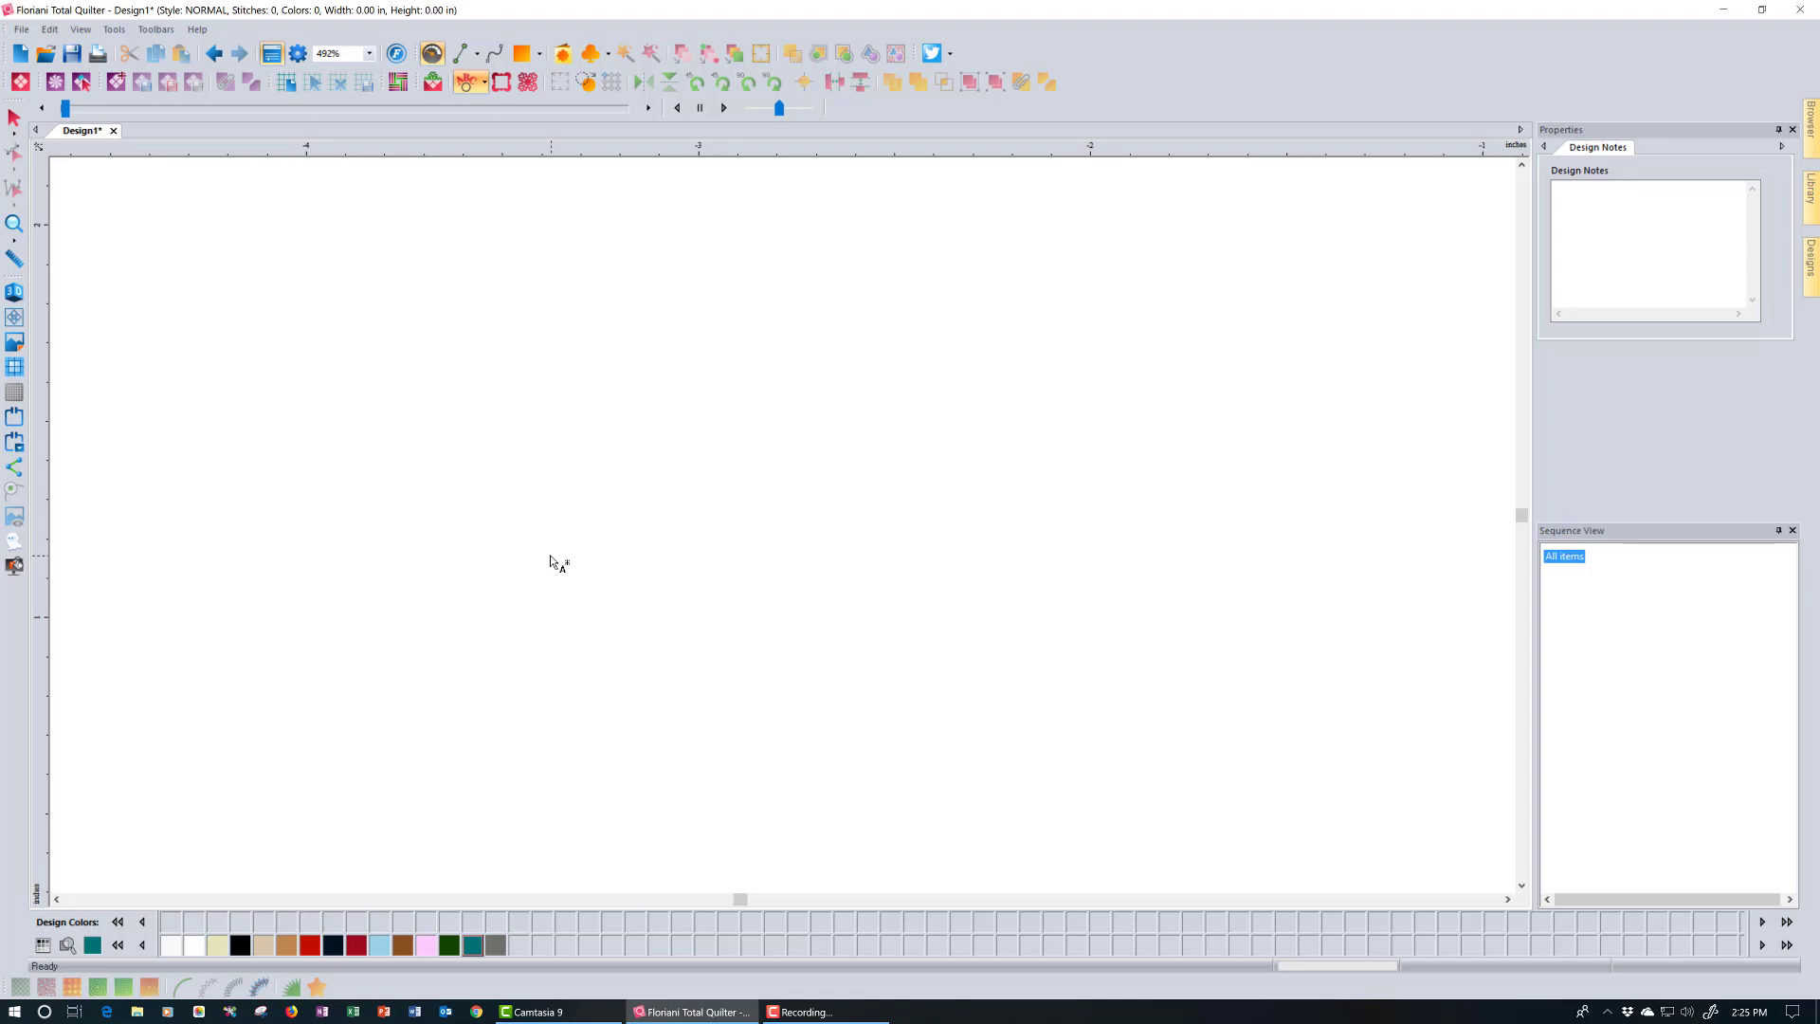
{"action": "left_click", "coordinate": [611, 456]}
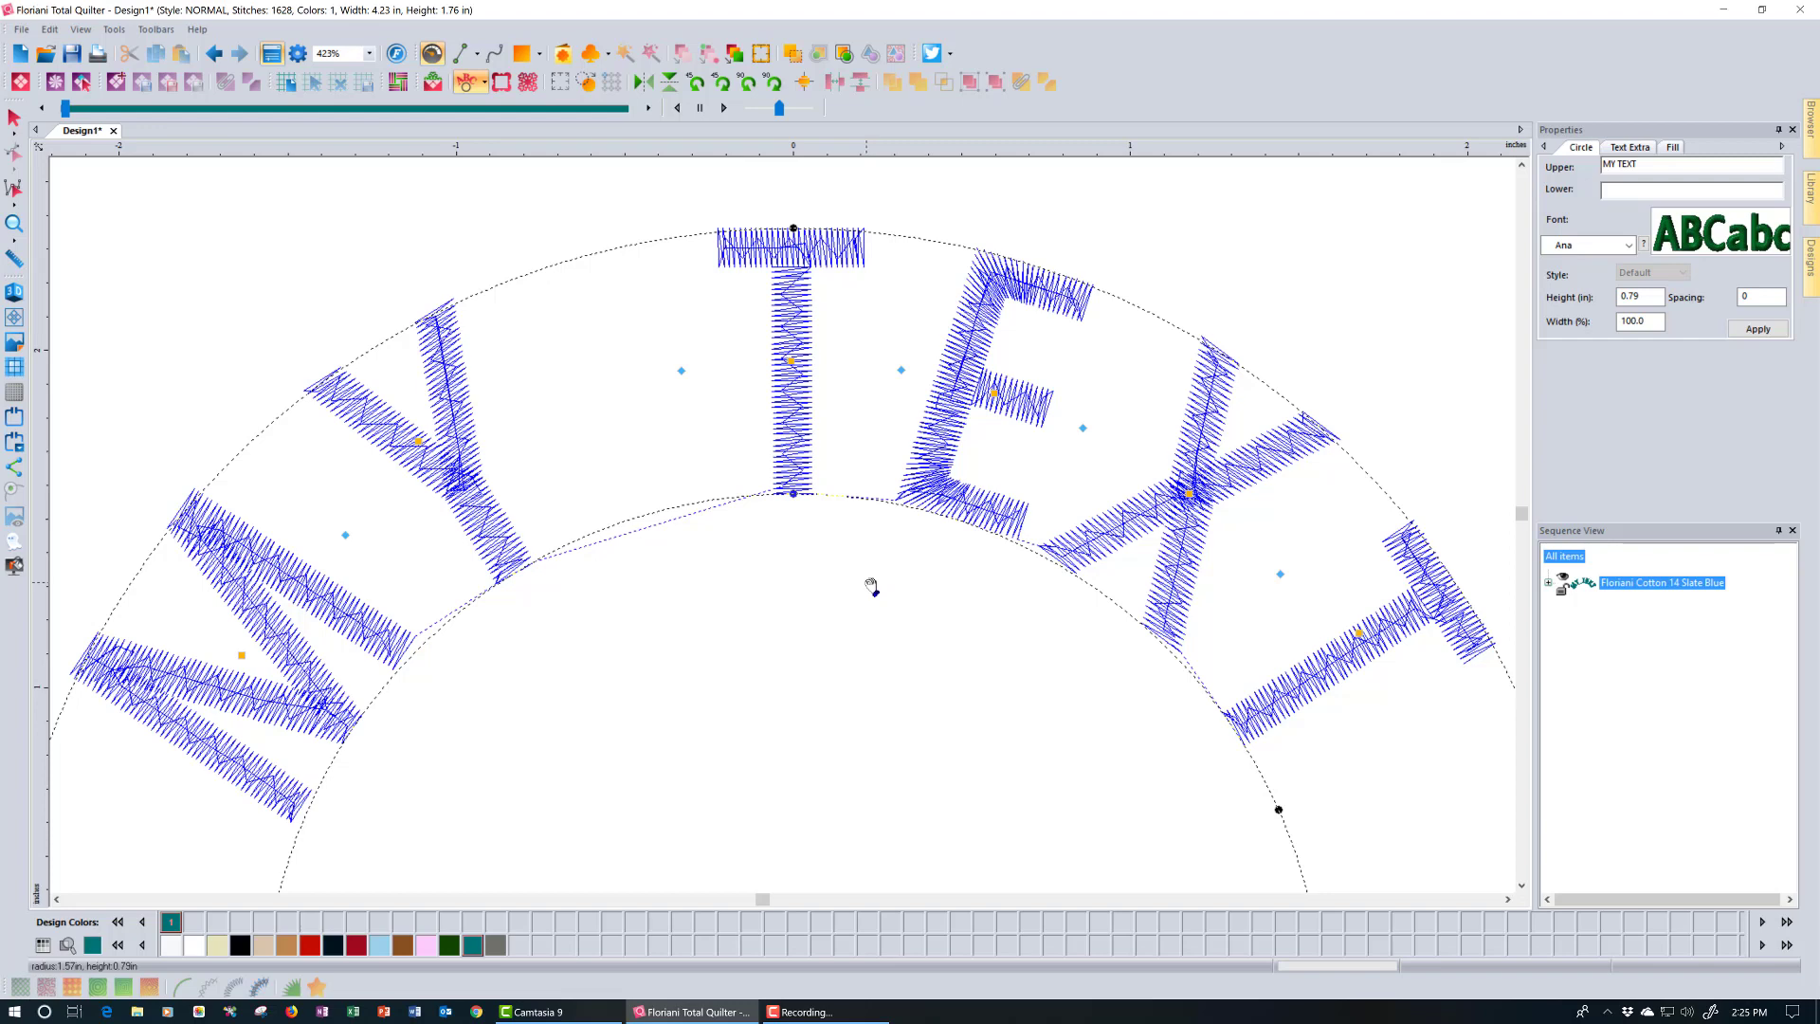
{"action": "scroll", "coordinate": [871, 586], "scroll_direction": "down", "scroll_amount": 1}
{"action": "scroll", "coordinate": [871, 586], "scroll_direction": "down", "scroll_amount": 1}
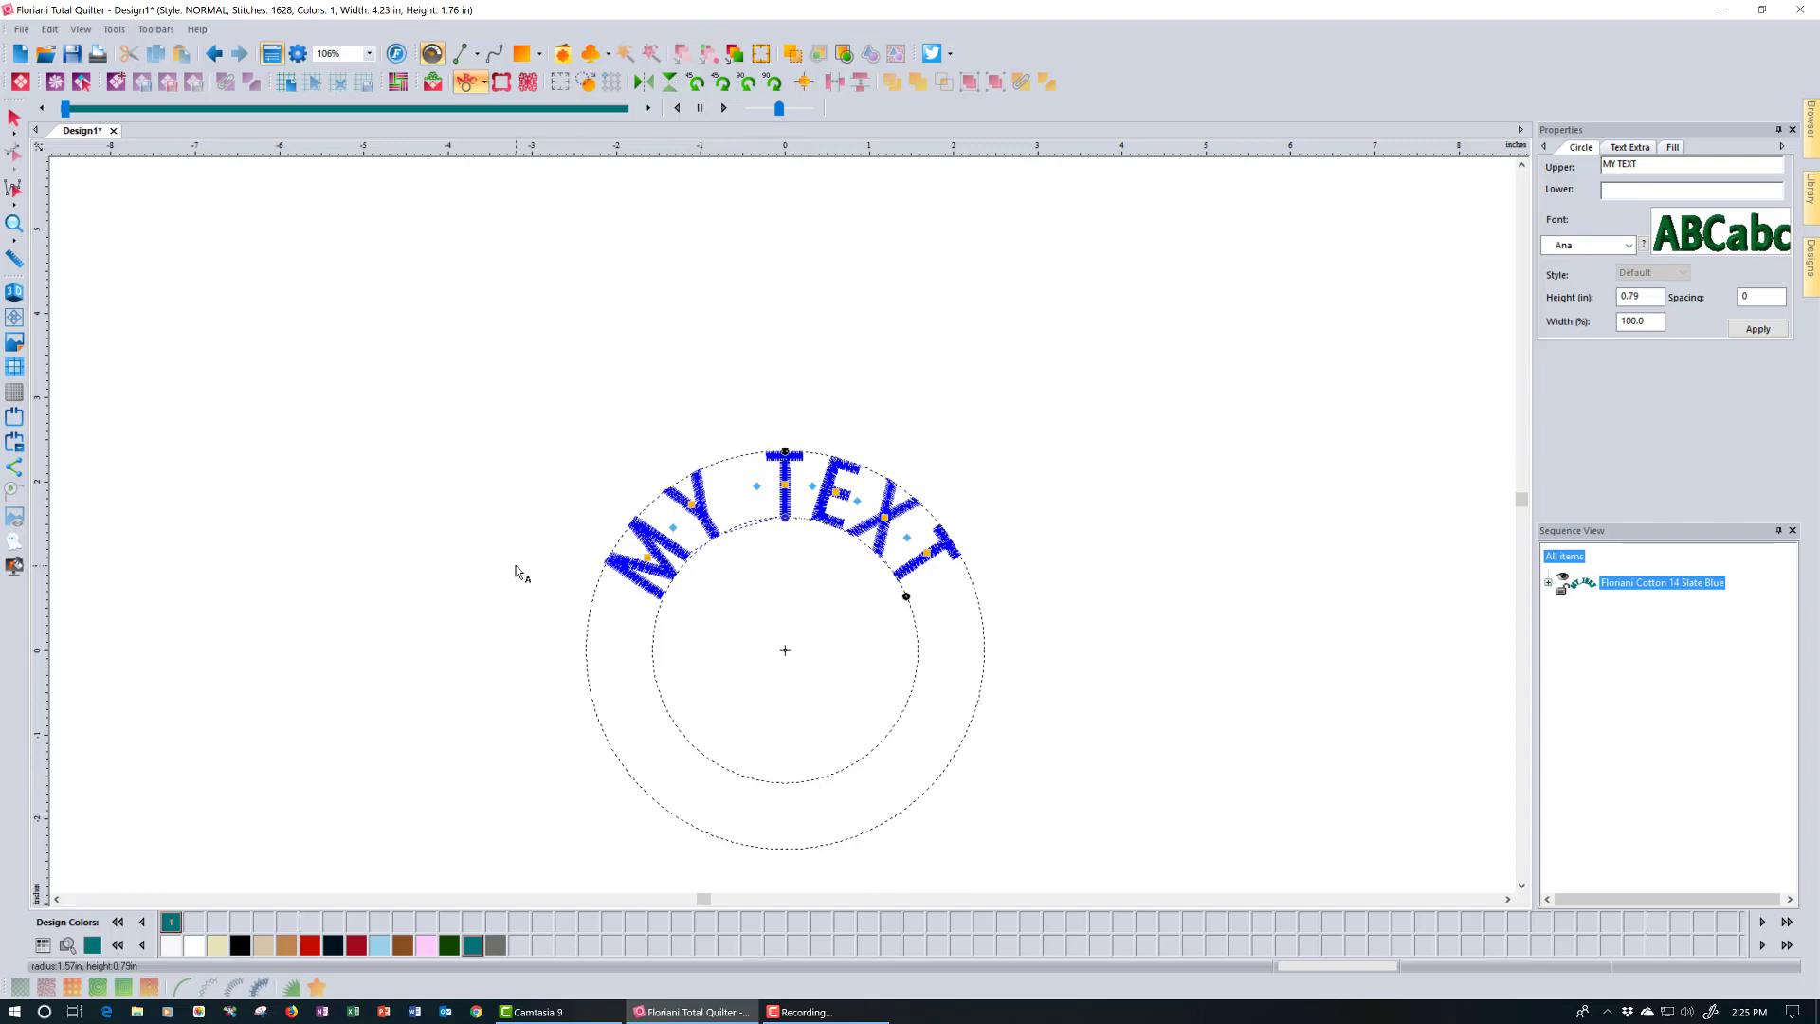
Adjust the circular text's radius to about 1.59 in and back to about 1.57 in
{"action": "left_click", "coordinate": [14, 223]}
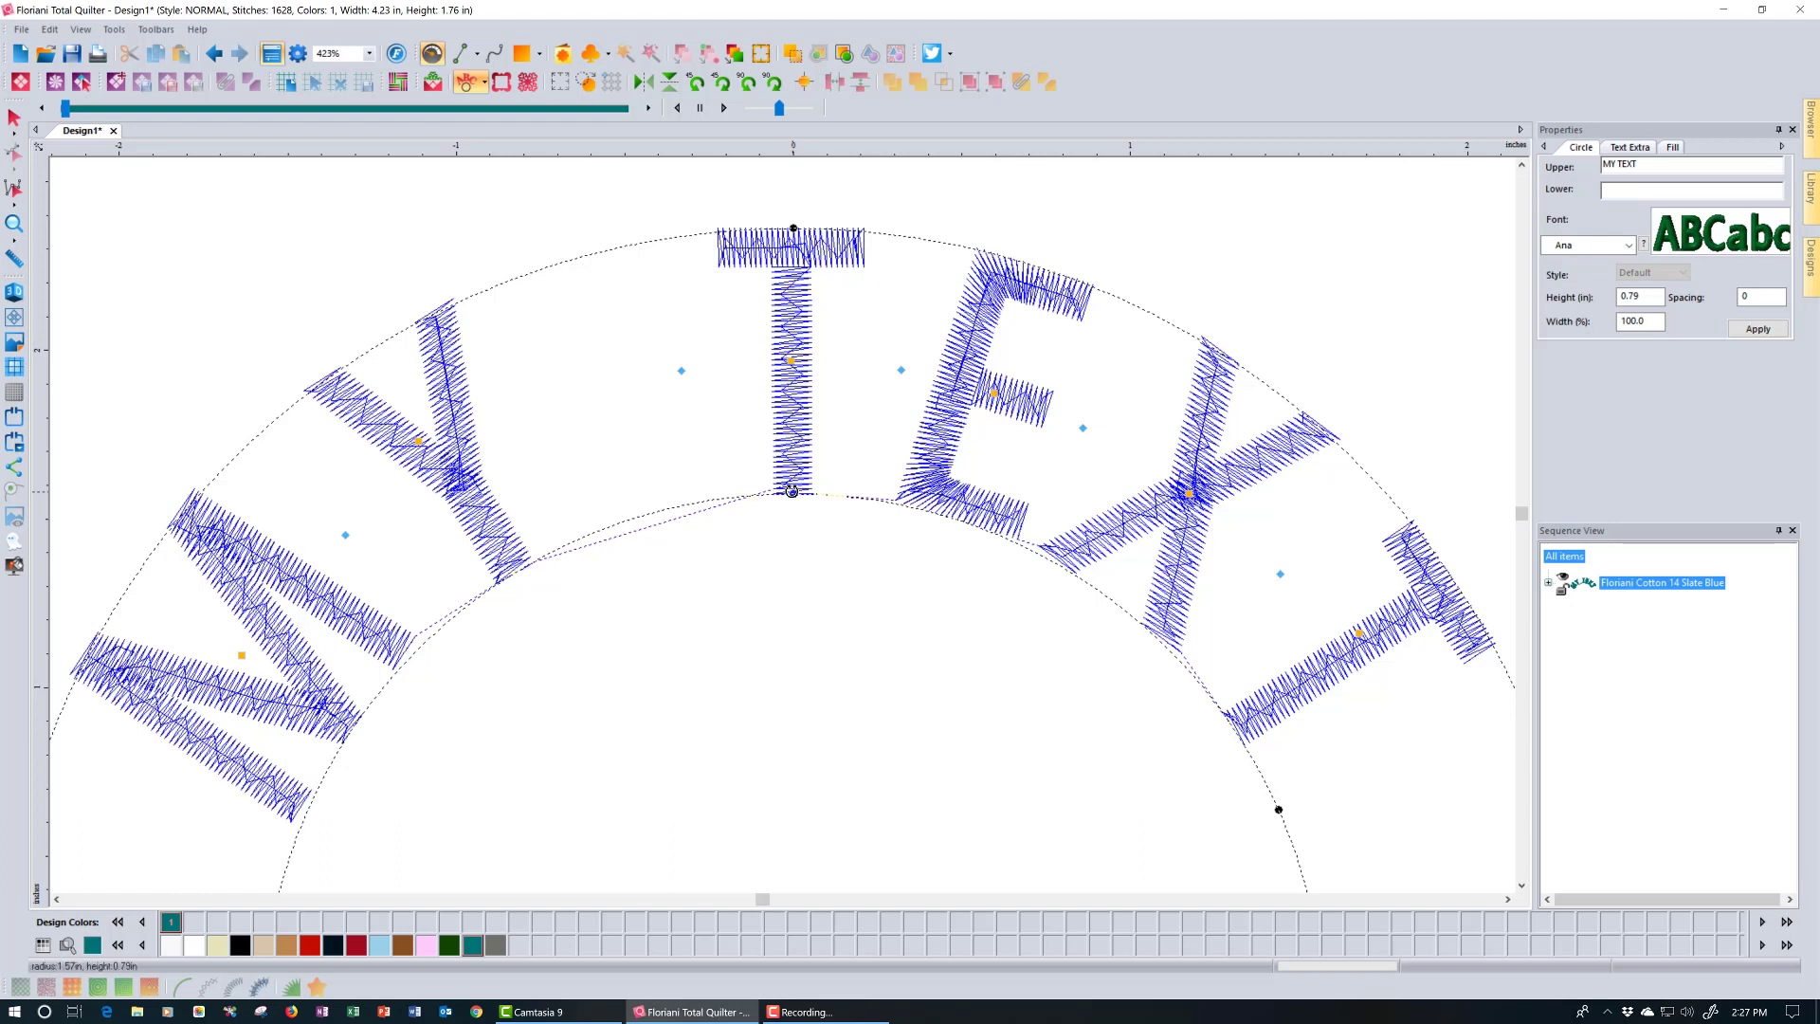
{"action": "mouse_move", "coordinate": [792, 490]}
{"action": "left_mouse_down"}
{"action": "mouse_move", "coordinate": [777, 695]}
{"action": "mouse_move", "coordinate": [791, 320]}
{"action": "mouse_move", "coordinate": [795, 486]}
{"action": "left_mouse_up"}
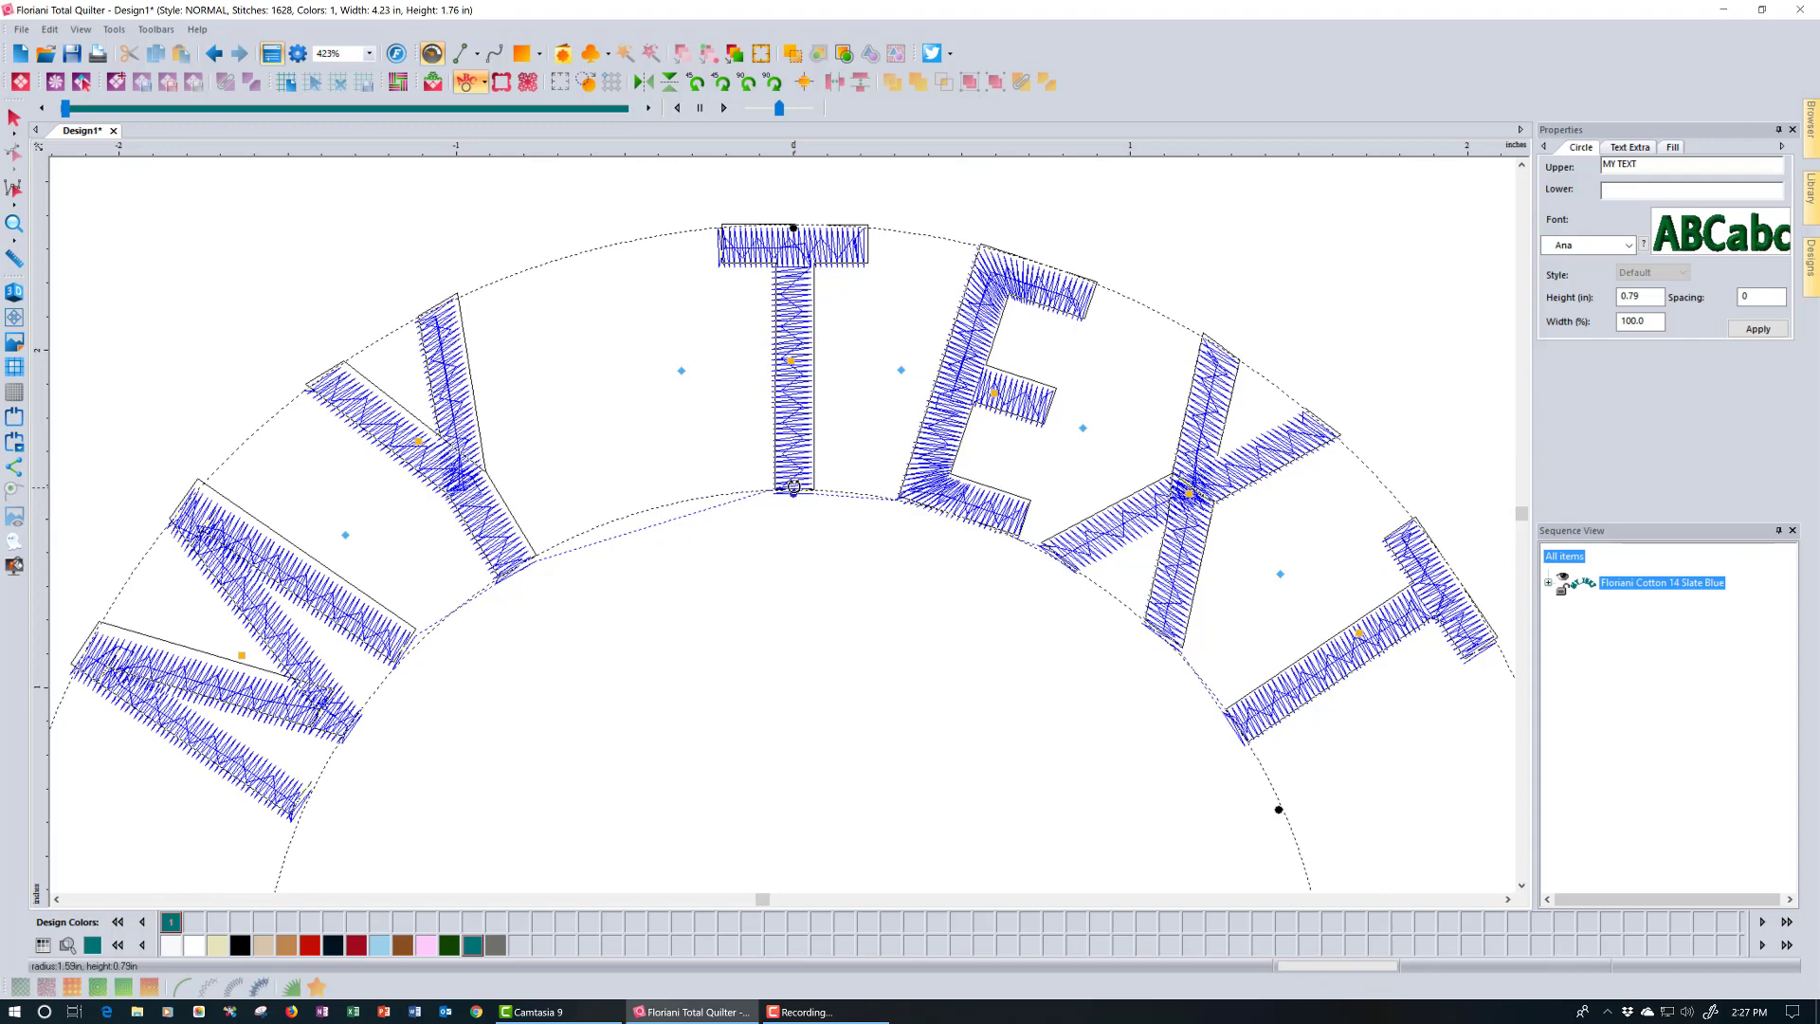
{"action": "mouse_move", "coordinate": [794, 486]}
{"action": "left_mouse_down"}
{"action": "mouse_move", "coordinate": [630, 505]}
{"action": "mouse_move", "coordinate": [432, 649]}
{"action": "mouse_move", "coordinate": [607, 517]}
{"action": "mouse_move", "coordinate": [795, 479]}
{"action": "mouse_move", "coordinate": [1005, 531]}
{"action": "mouse_move", "coordinate": [1196, 646]}
{"action": "mouse_move", "coordinate": [1394, 480]}
{"action": "mouse_move", "coordinate": [1141, 638]}
{"action": "mouse_move", "coordinate": [953, 533]}
{"action": "mouse_move", "coordinate": [785, 512]}
{"action": "mouse_move", "coordinate": [795, 492]}
{"action": "left_mouse_up"}
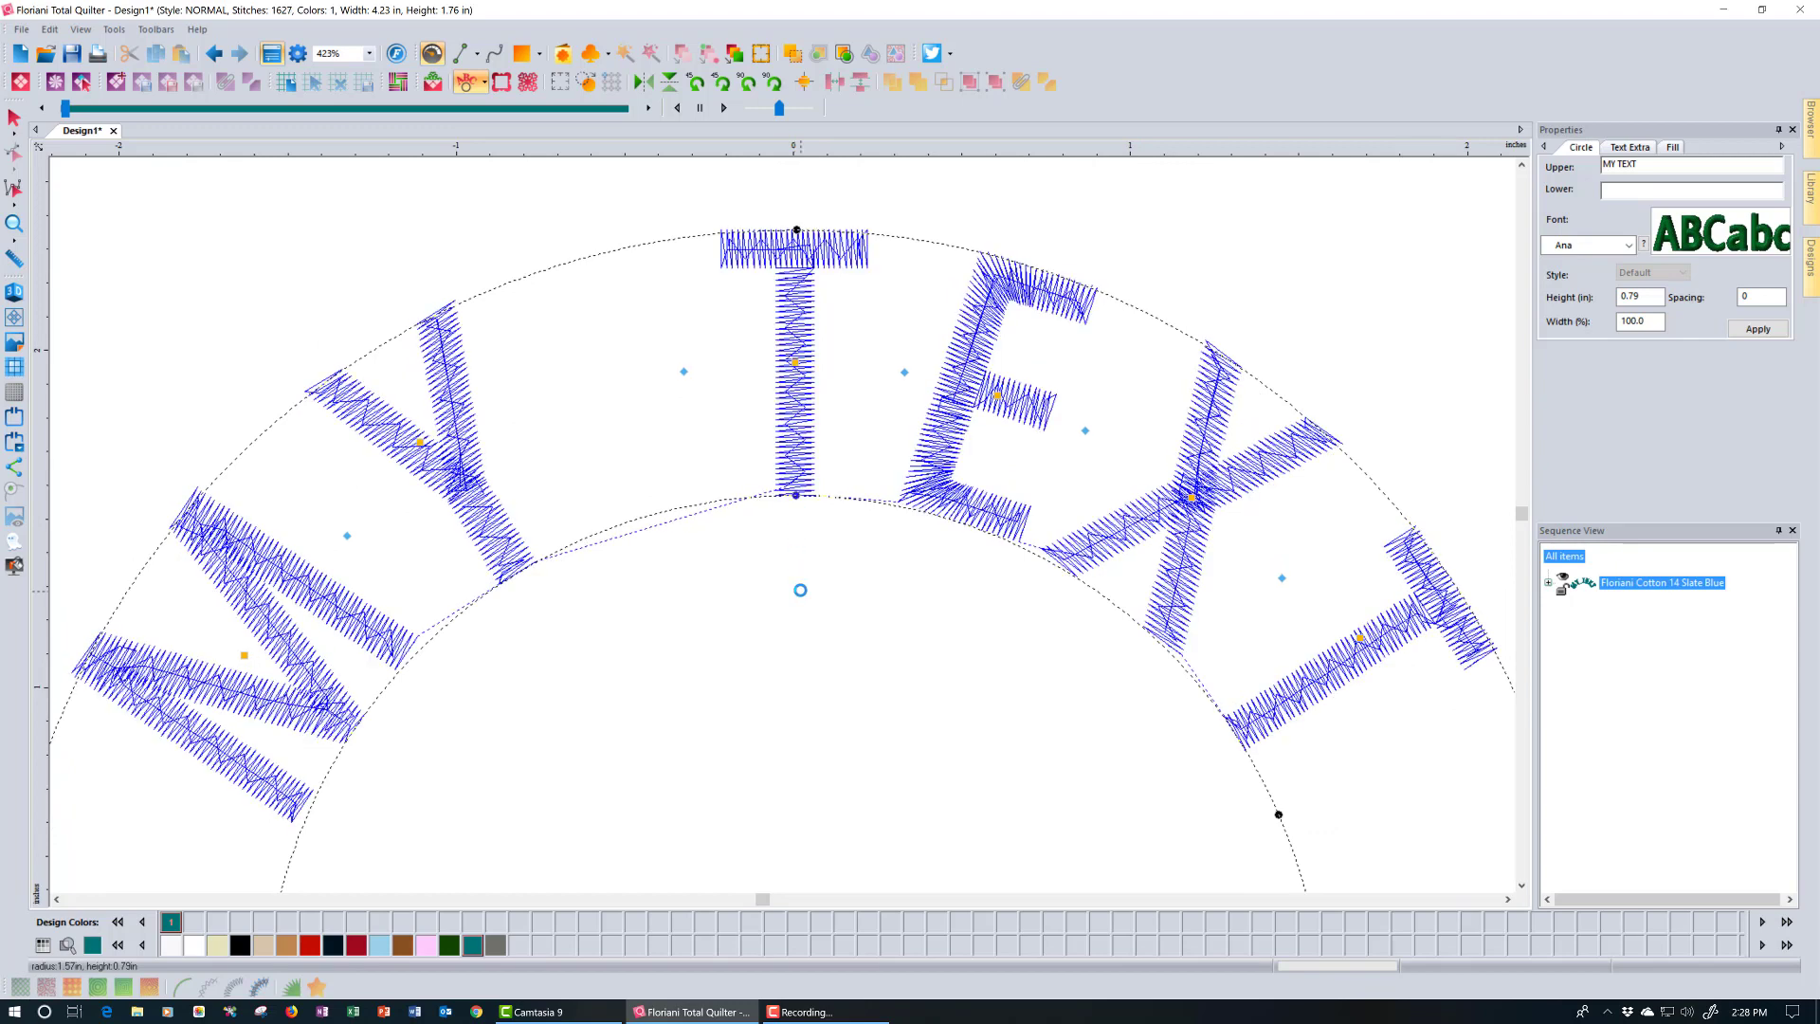
Try rotating the circular text slightly clockwise with a radius of about 1.54 in, and undo the change
{"action": "scroll", "coordinate": [801, 590], "scroll_direction": "down", "scroll_amount": 1}
{"action": "scroll", "coordinate": [805, 595], "scroll_direction": "down", "scroll_amount": 1}
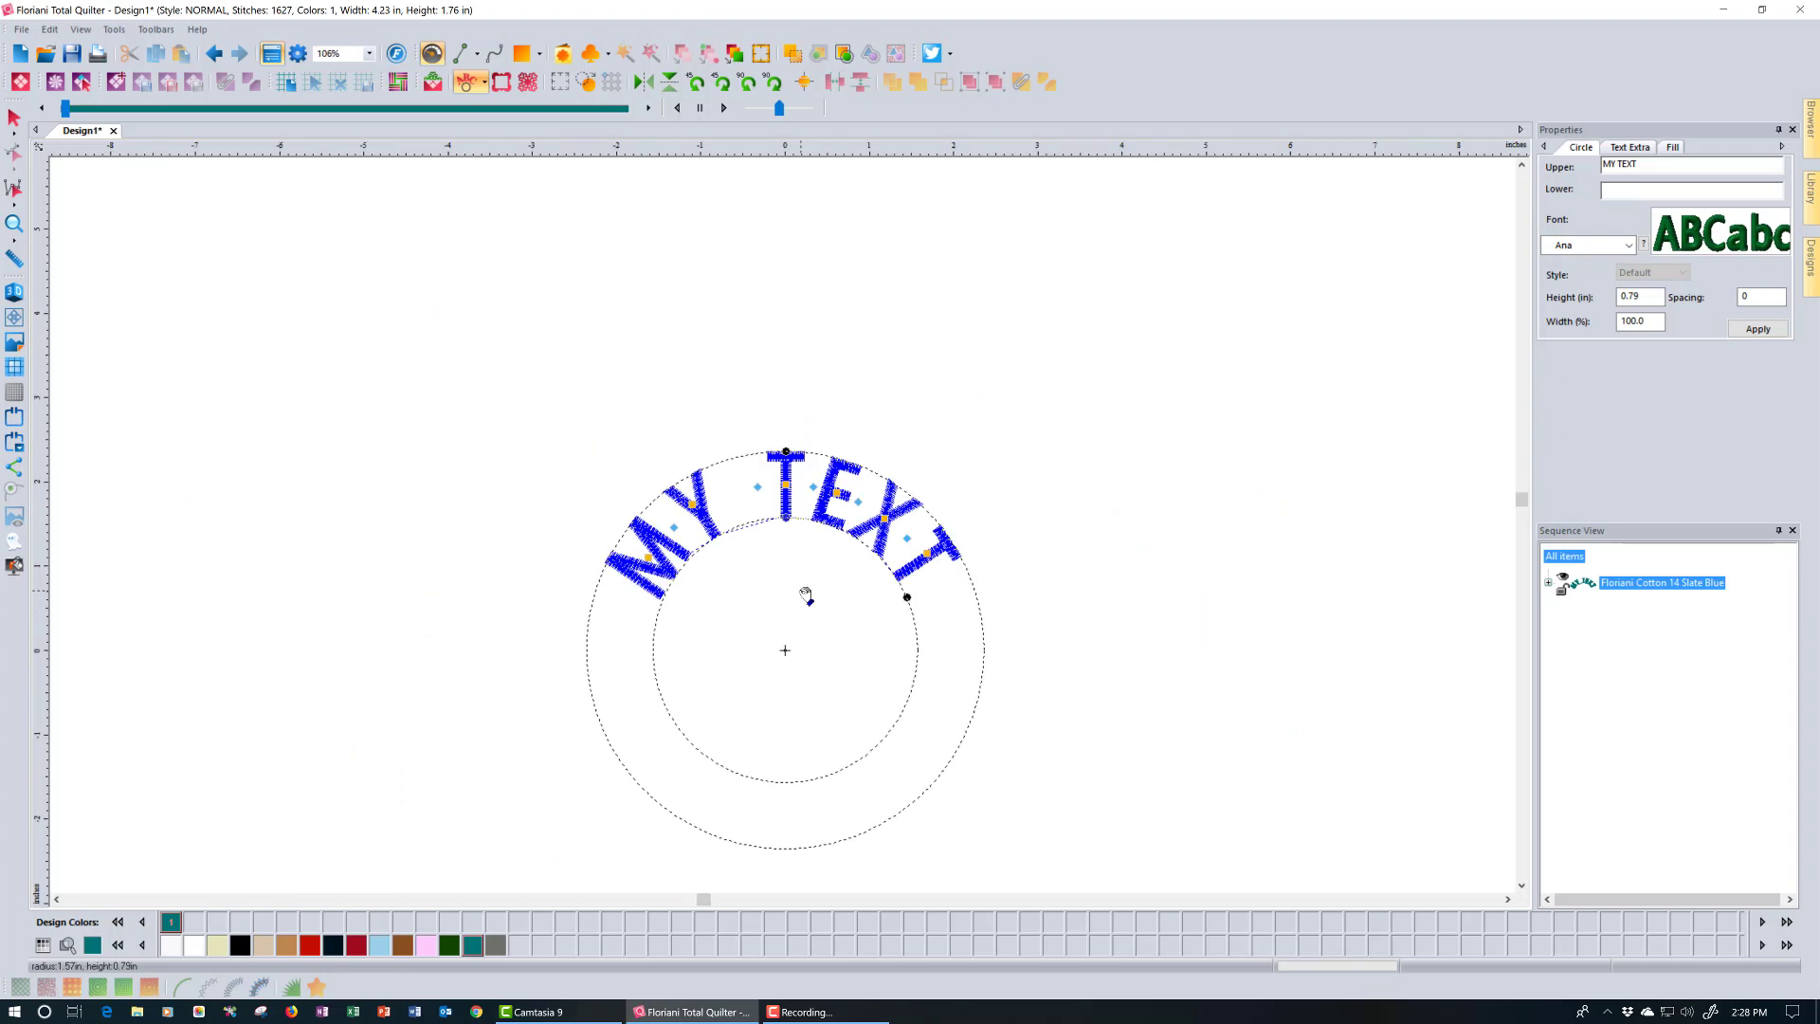
{"action": "left_click", "coordinate": [1520, 886]}
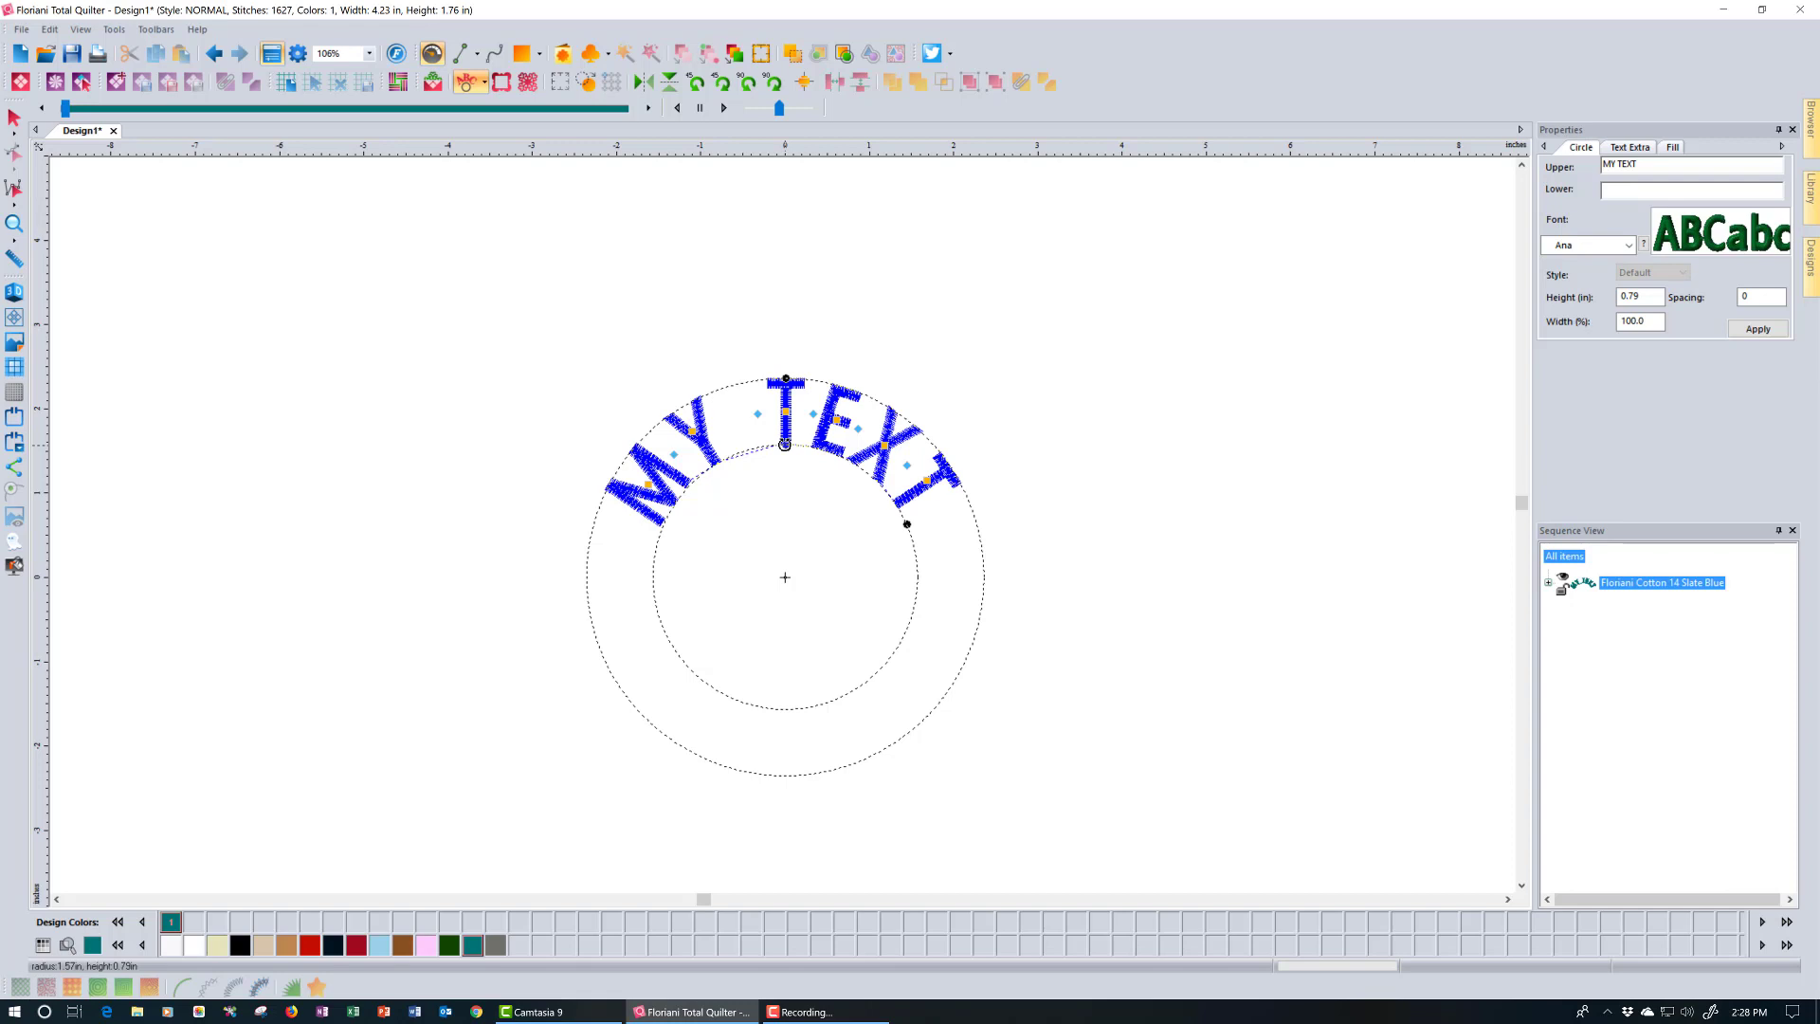
{"action": "mouse_move", "coordinate": [785, 444]}
{"action": "left_mouse_down"}
{"action": "mouse_move", "coordinate": [798, 250]}
{"action": "mouse_move", "coordinate": [796, 521]}
{"action": "mouse_move", "coordinate": [795, 297]}
{"action": "mouse_move", "coordinate": [815, 519]}
{"action": "mouse_move", "coordinate": [795, 304]}
{"action": "mouse_move", "coordinate": [806, 446]}
{"action": "mouse_move", "coordinate": [967, 569]}
{"action": "mouse_move", "coordinate": [965, 712]}
{"action": "mouse_move", "coordinate": [697, 773]}
{"action": "mouse_move", "coordinate": [569, 560]}
{"action": "mouse_move", "coordinate": [751, 361]}
{"action": "mouse_move", "coordinate": [988, 547]}
{"action": "mouse_move", "coordinate": [991, 607]}
{"action": "mouse_move", "coordinate": [815, 356]}
{"action": "mouse_move", "coordinate": [805, 540]}
{"action": "mouse_move", "coordinate": [795, 379]}
{"action": "mouse_move", "coordinate": [802, 466]}
{"action": "mouse_move", "coordinate": [799, 448]}
{"action": "left_mouse_up"}
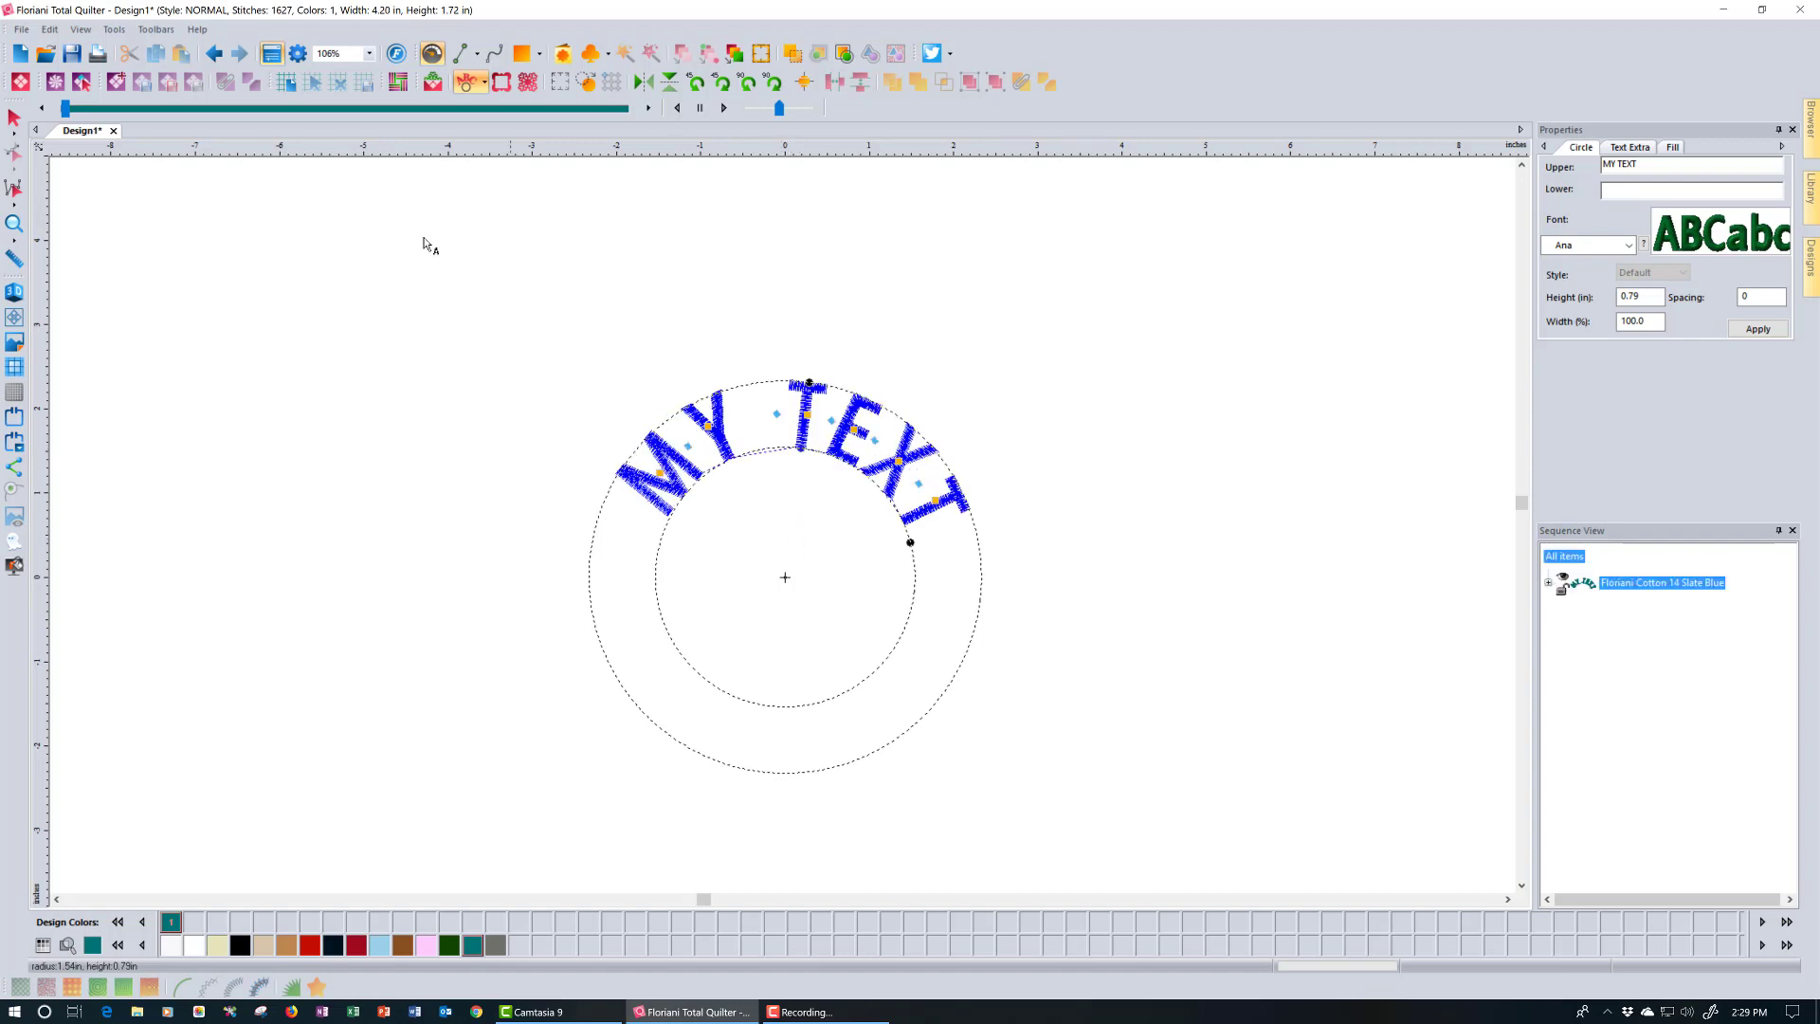
{"action": "left_click", "coordinate": [214, 55]}
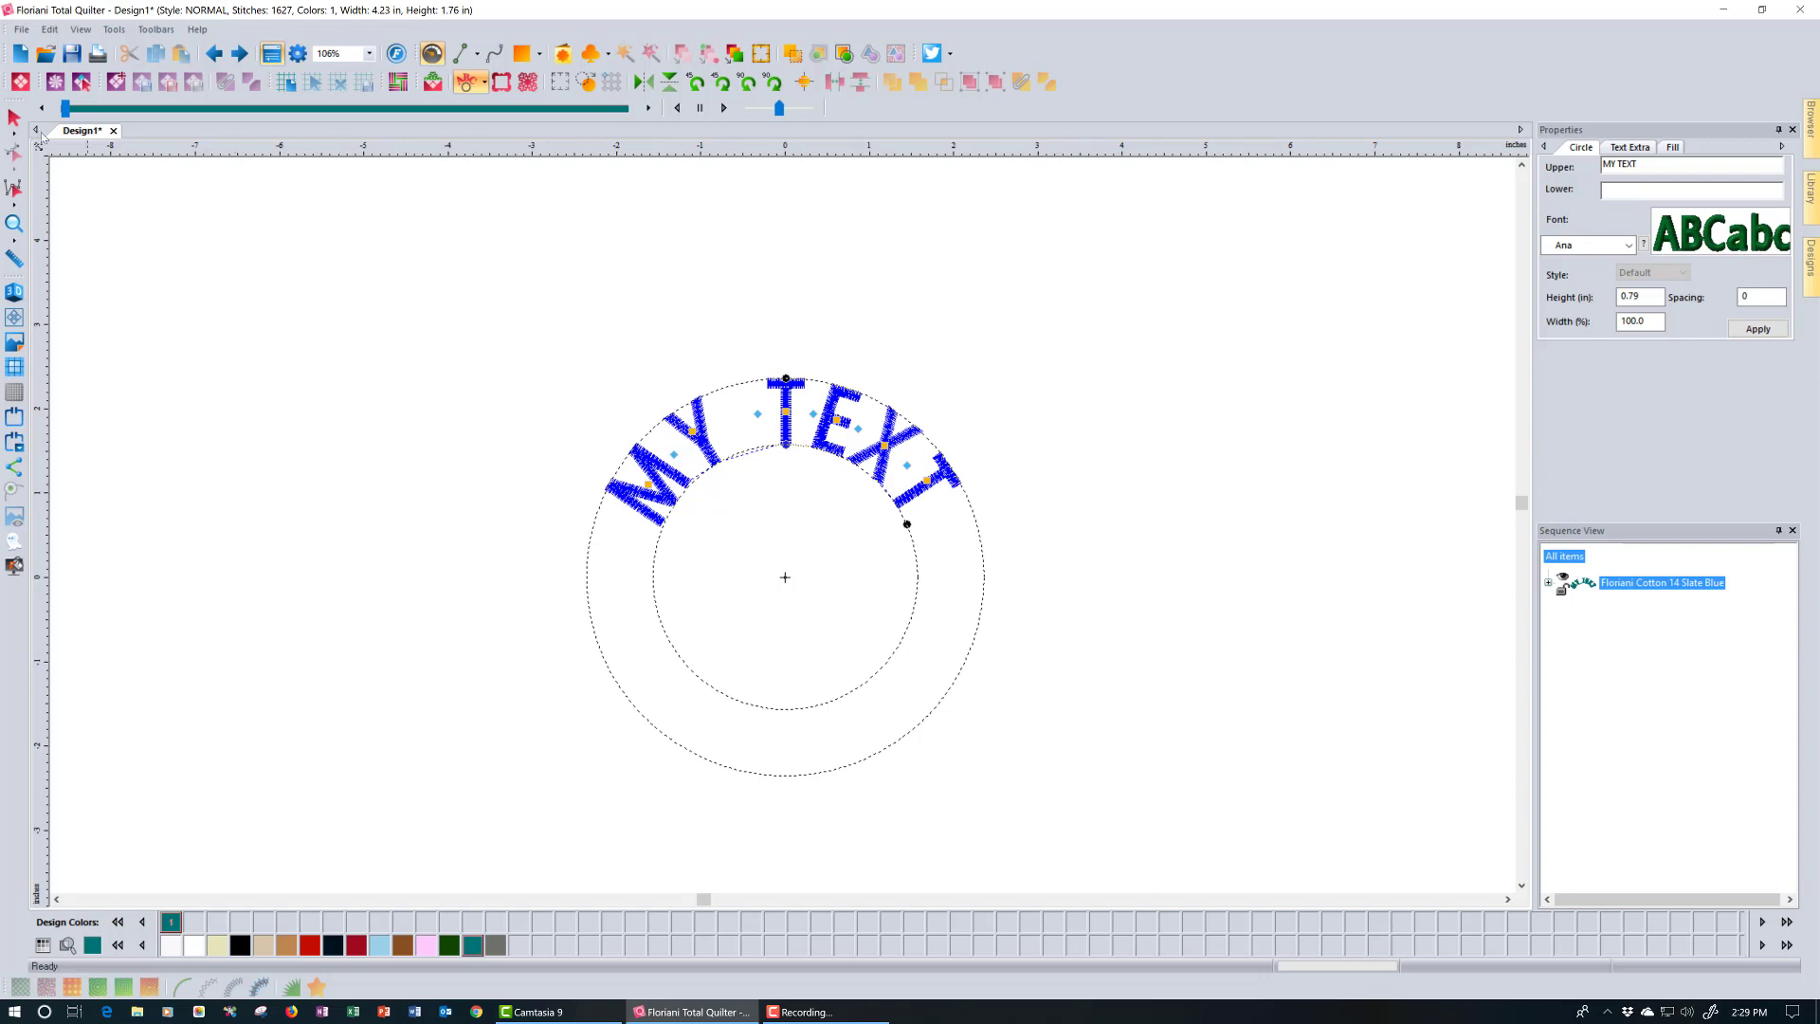
Replace the circular text with the first Feathers 01 embellishment from the Feathers folder, moved to the middle of the canvas
{"action": "left_click", "coordinate": [9, 114]}
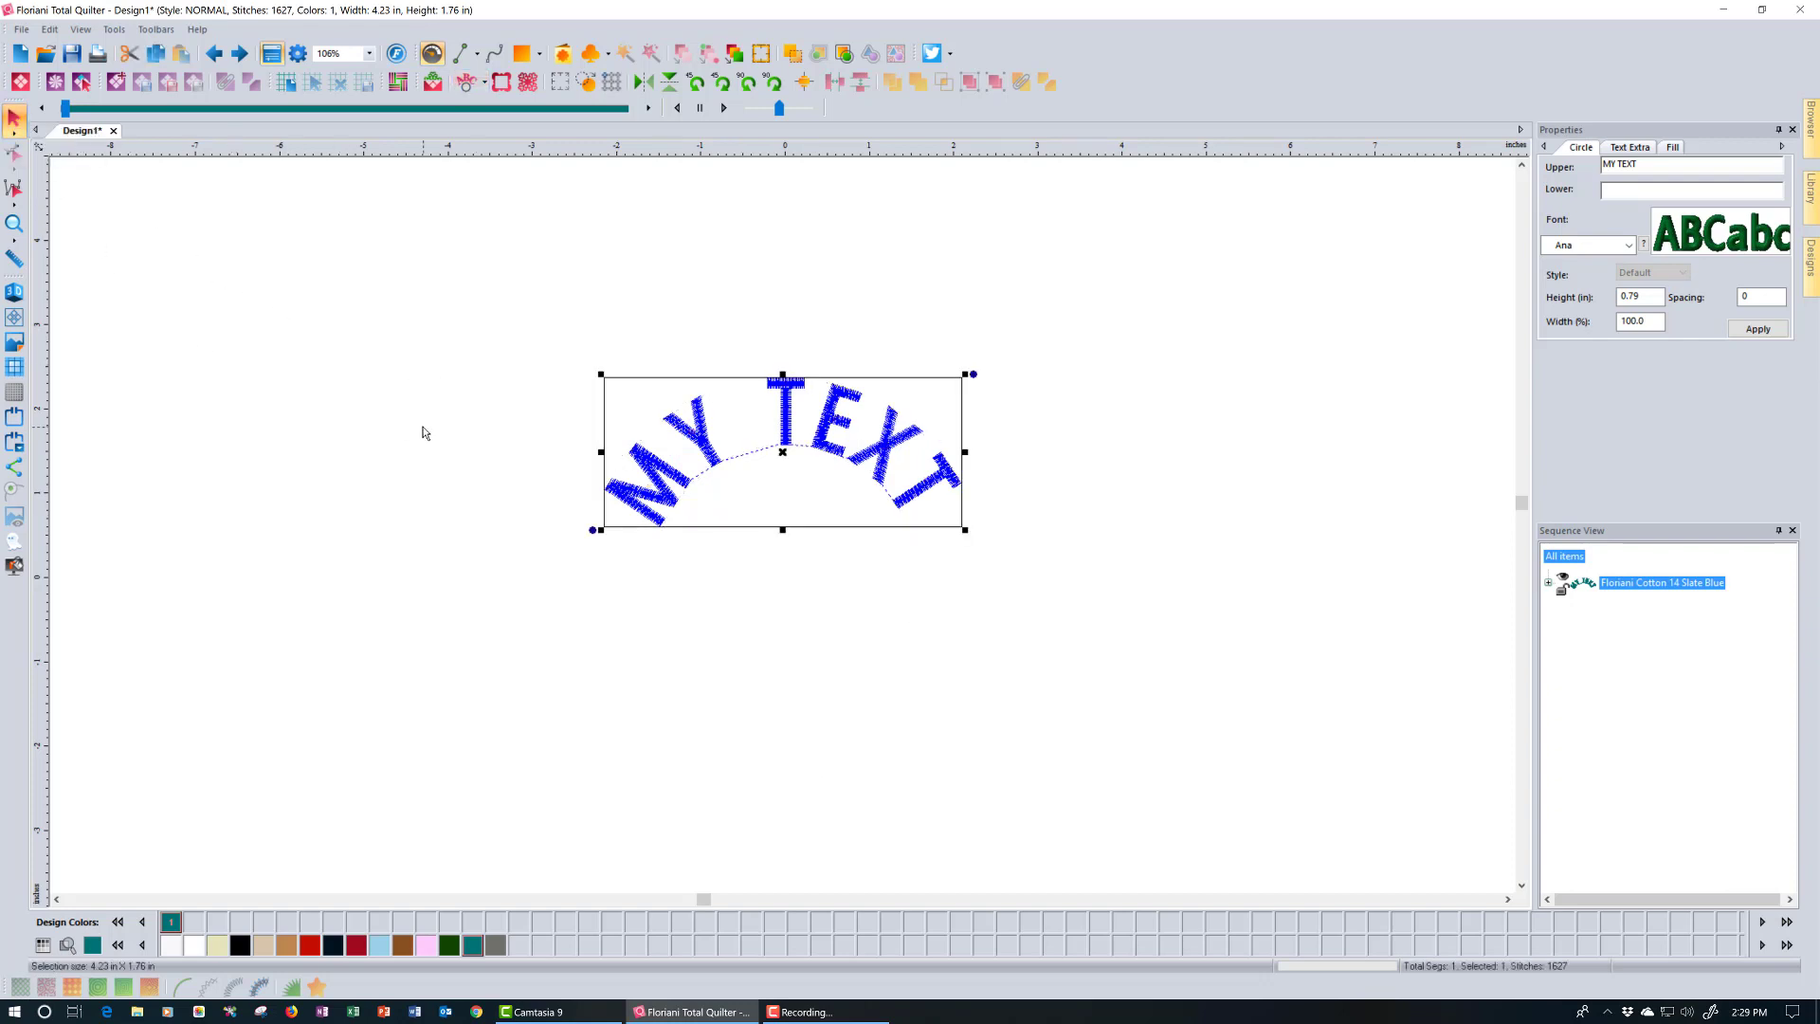
{"action": "key", "text": "Delete"}
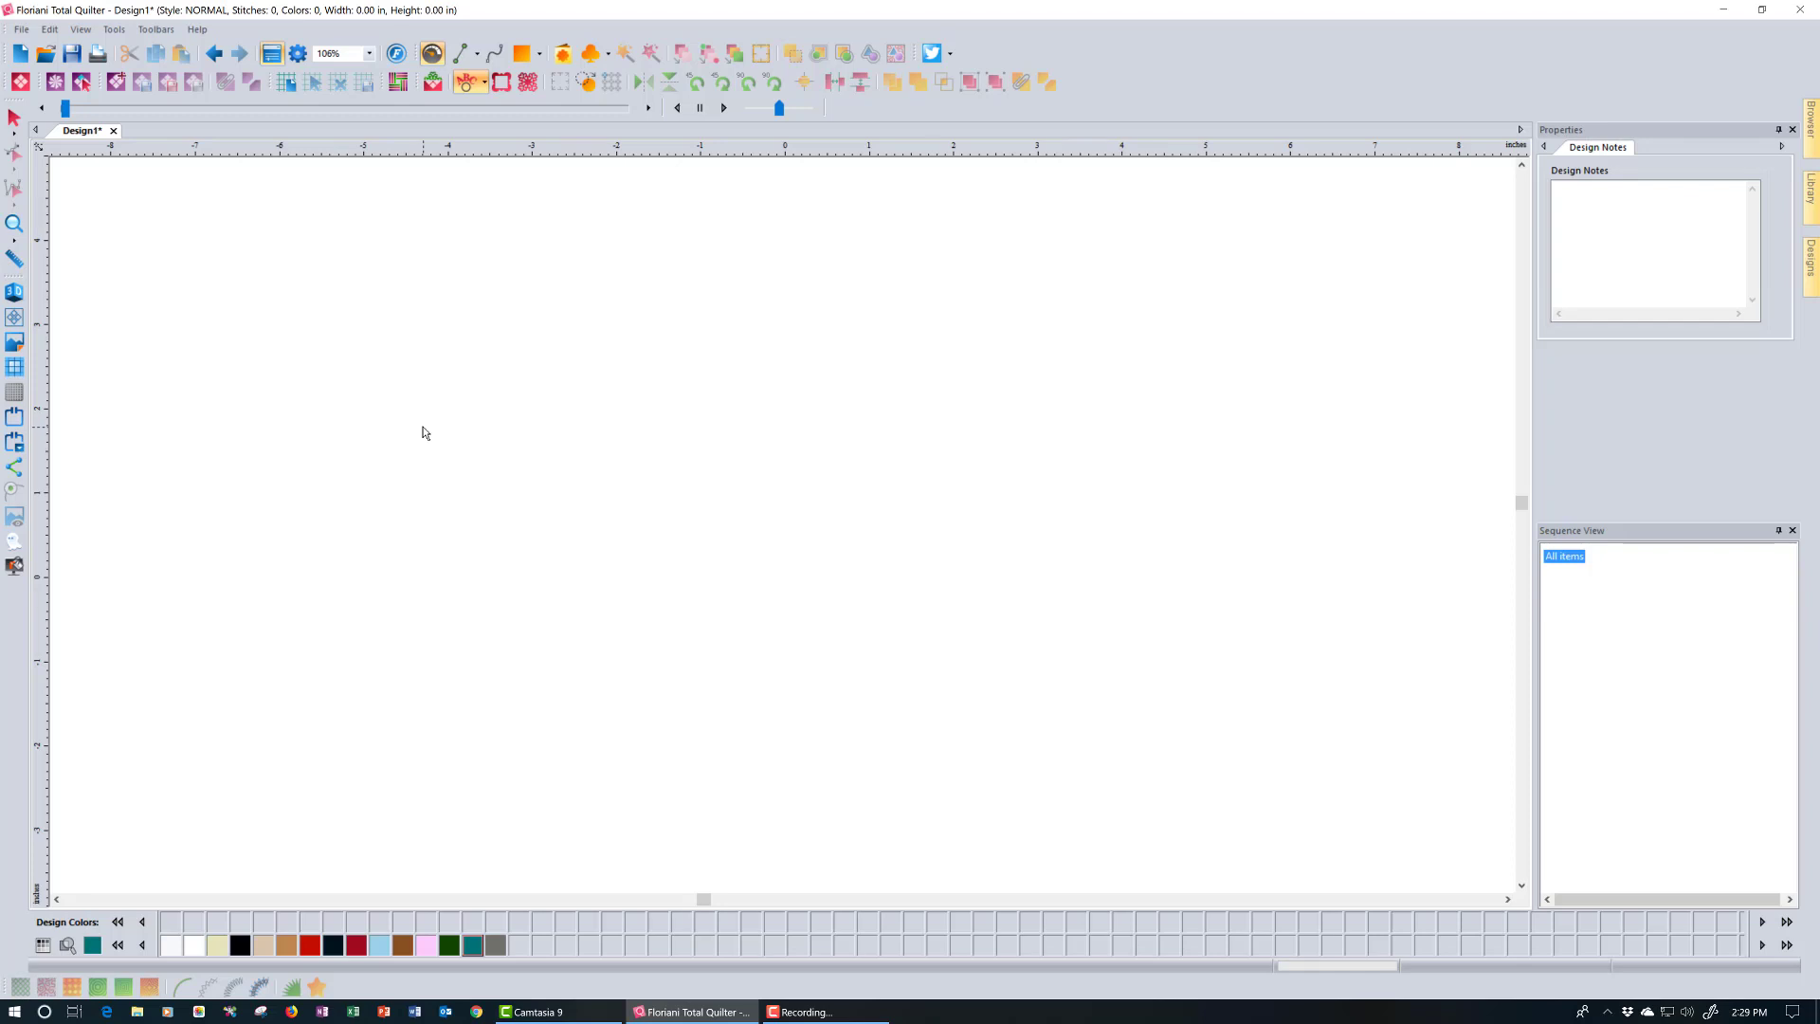
{"action": "left_click", "coordinate": [434, 83]}
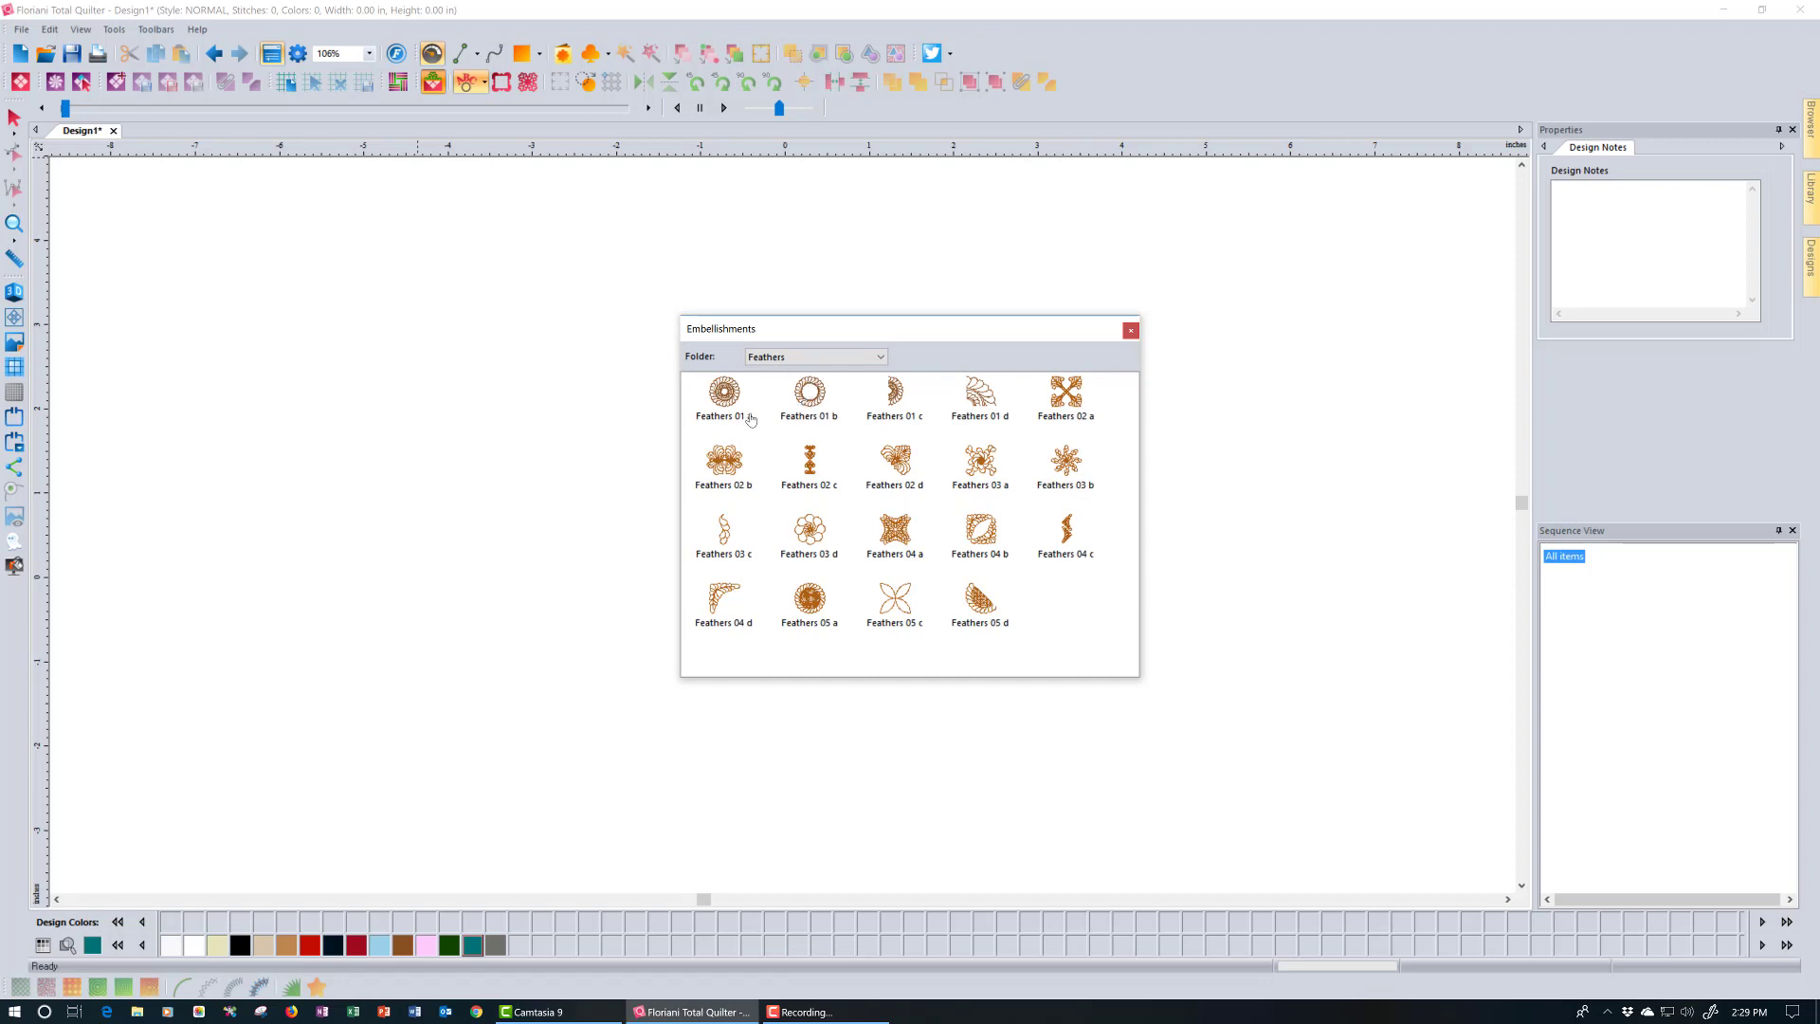
{"action": "double_click", "coordinate": [726, 394]}
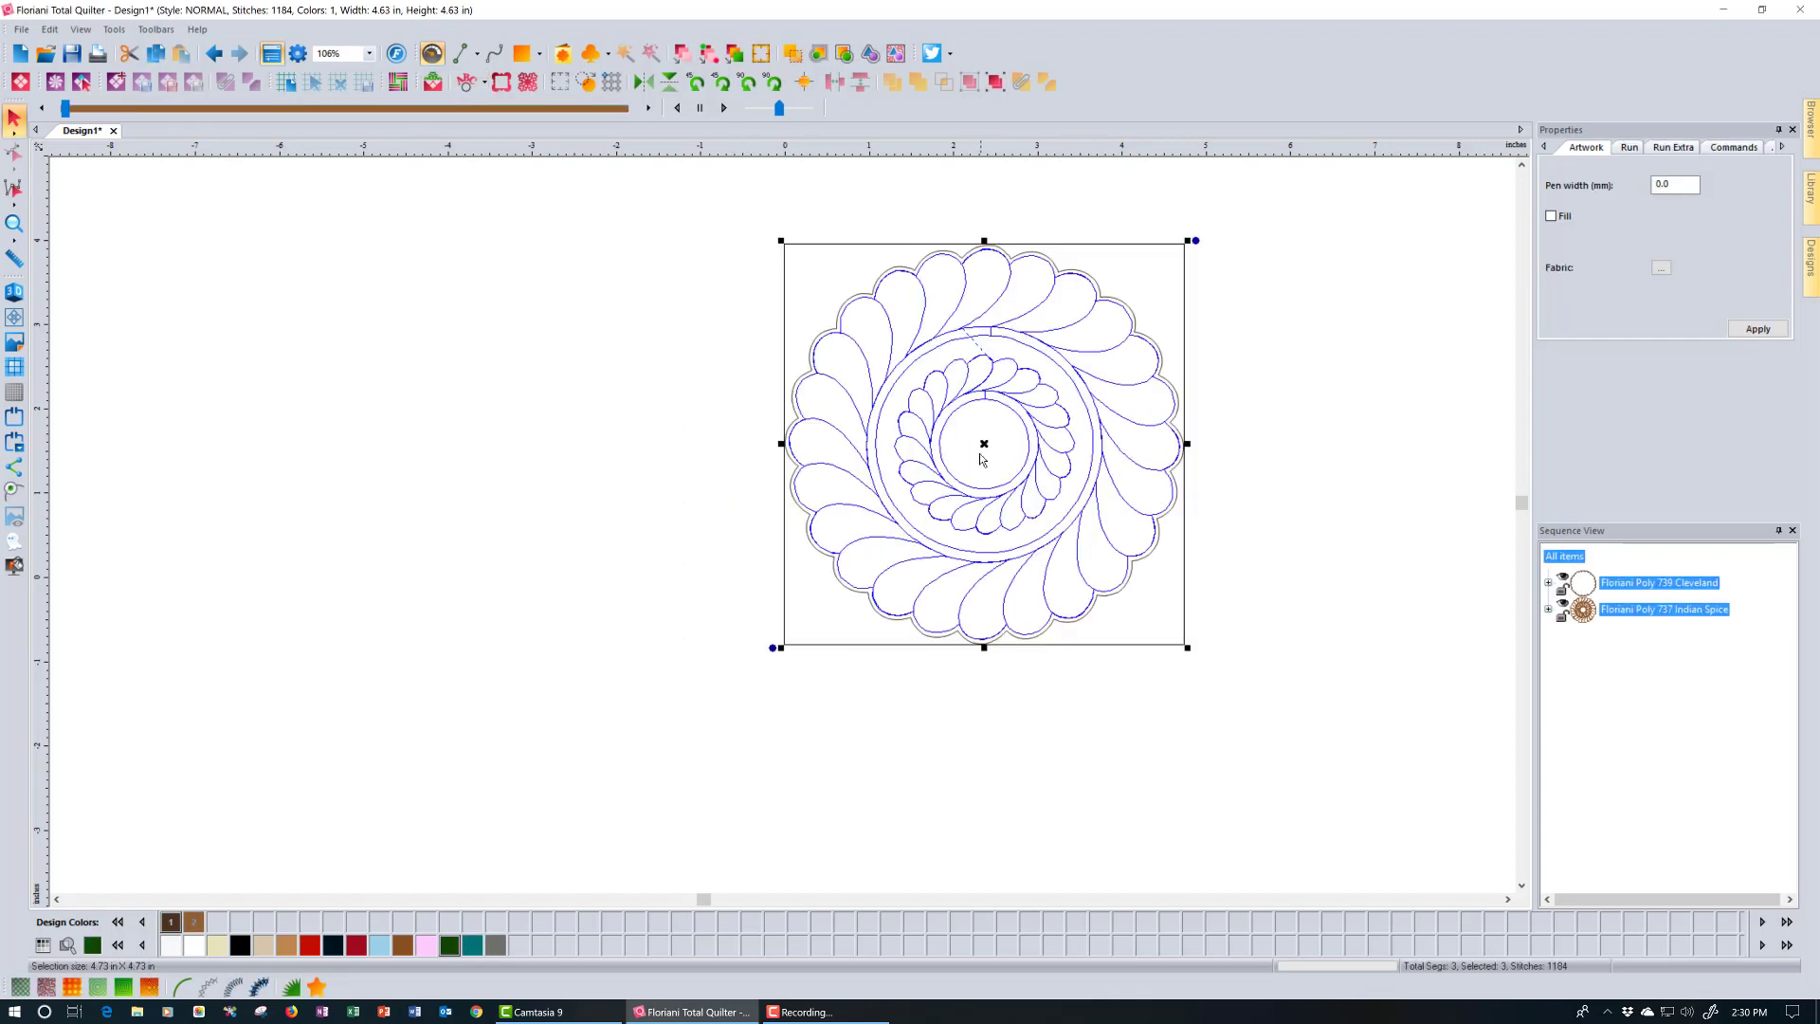
{"action": "left_click_drag", "start_coordinate": [1059, 436], "coordinate": [857, 524]}
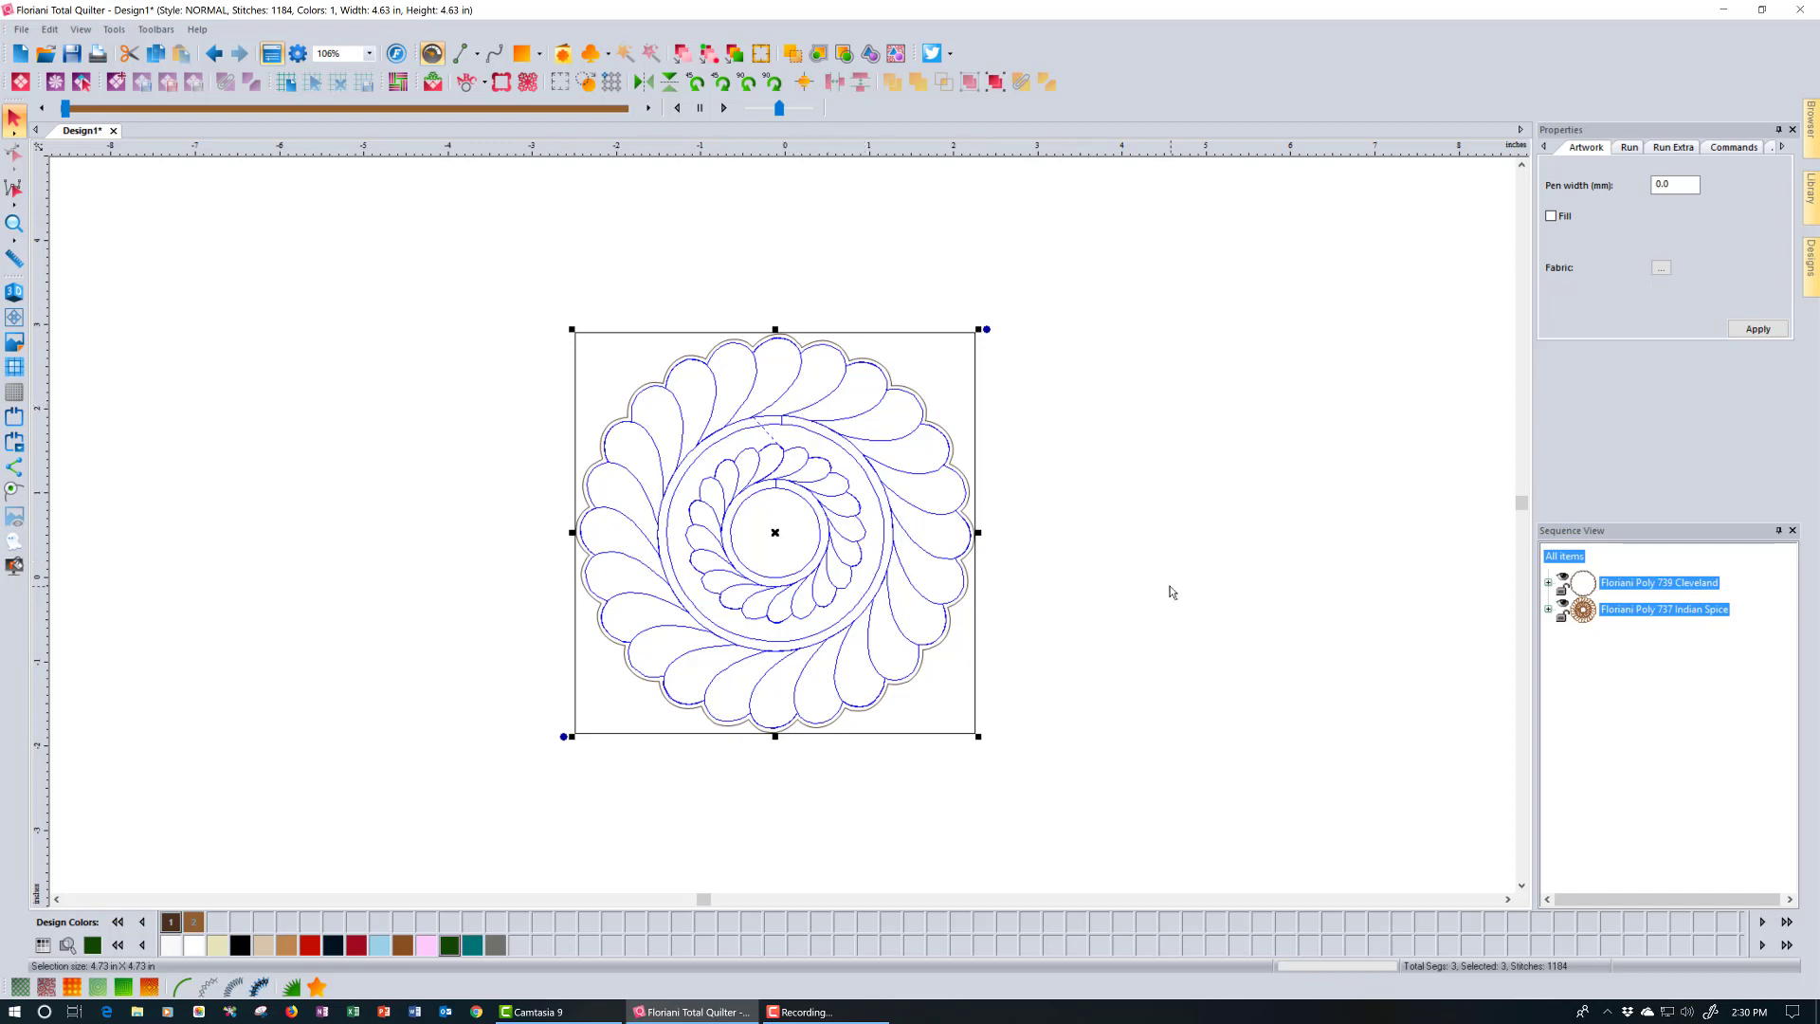
Delete the Floriani Poly Cleveland outline artwork around the feather design and clear the selection
{"action": "left_click", "coordinate": [1648, 585]}
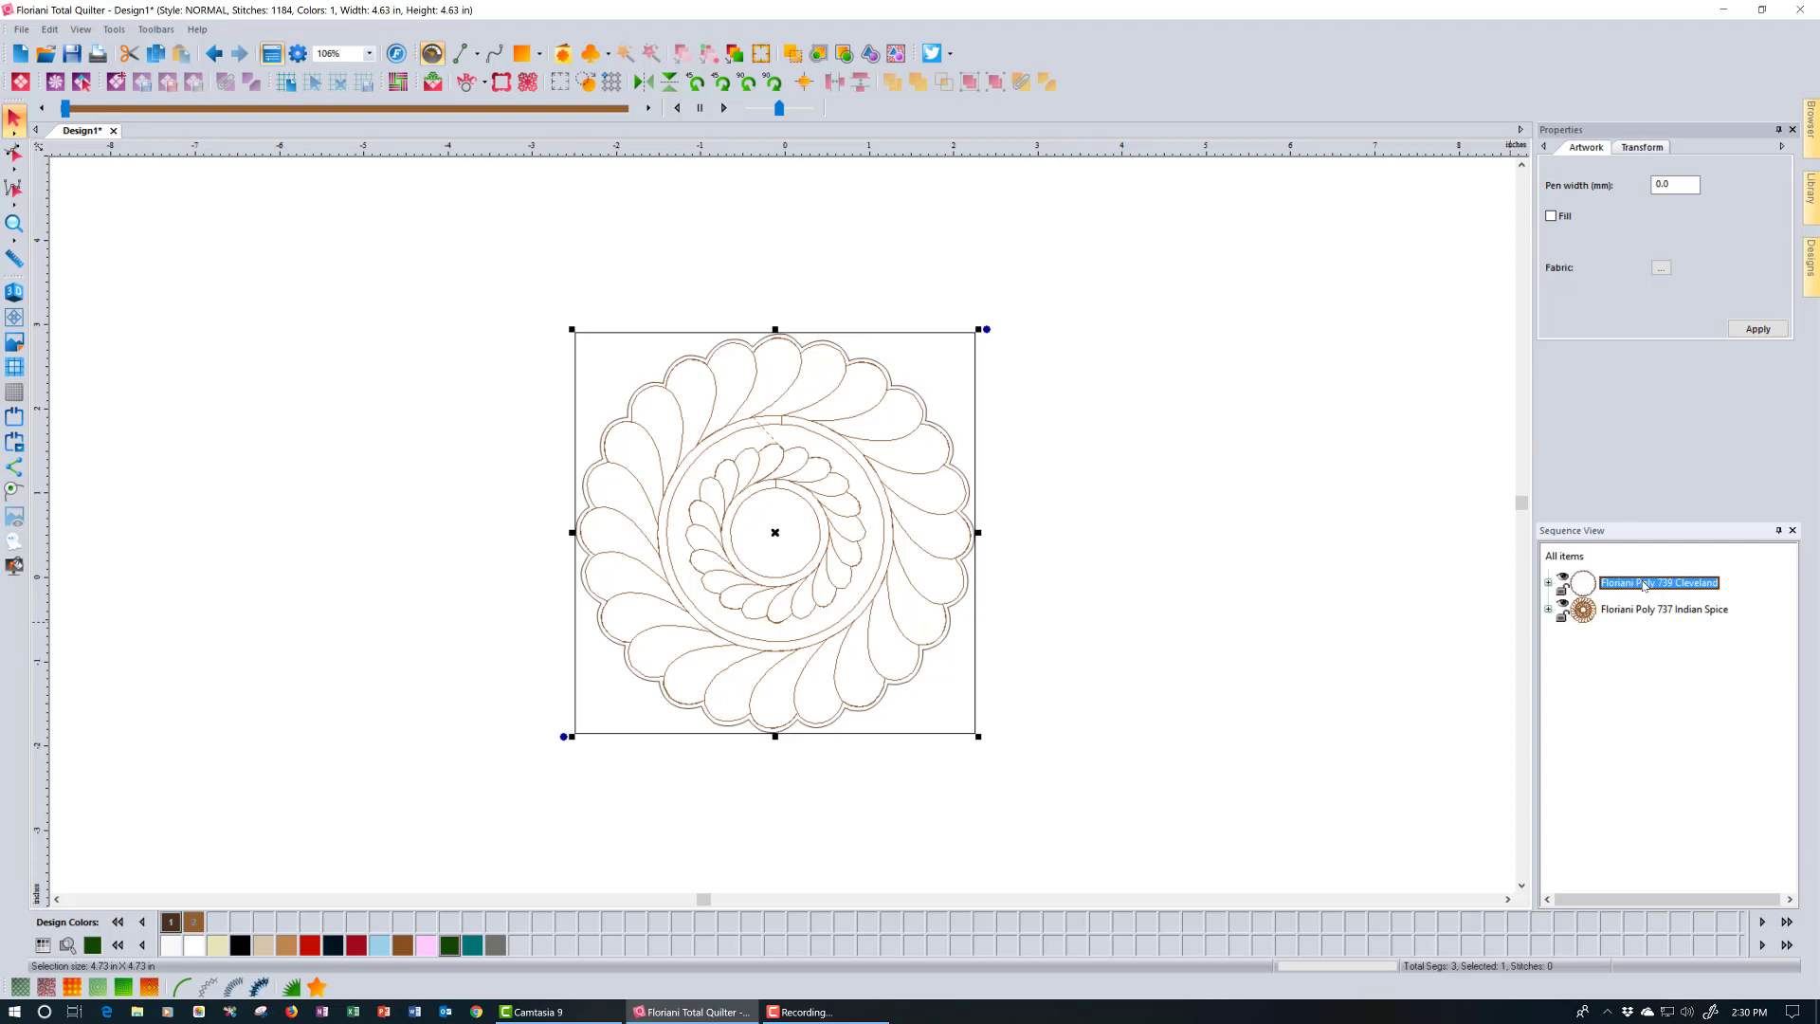
{"action": "key", "text": "Delete"}
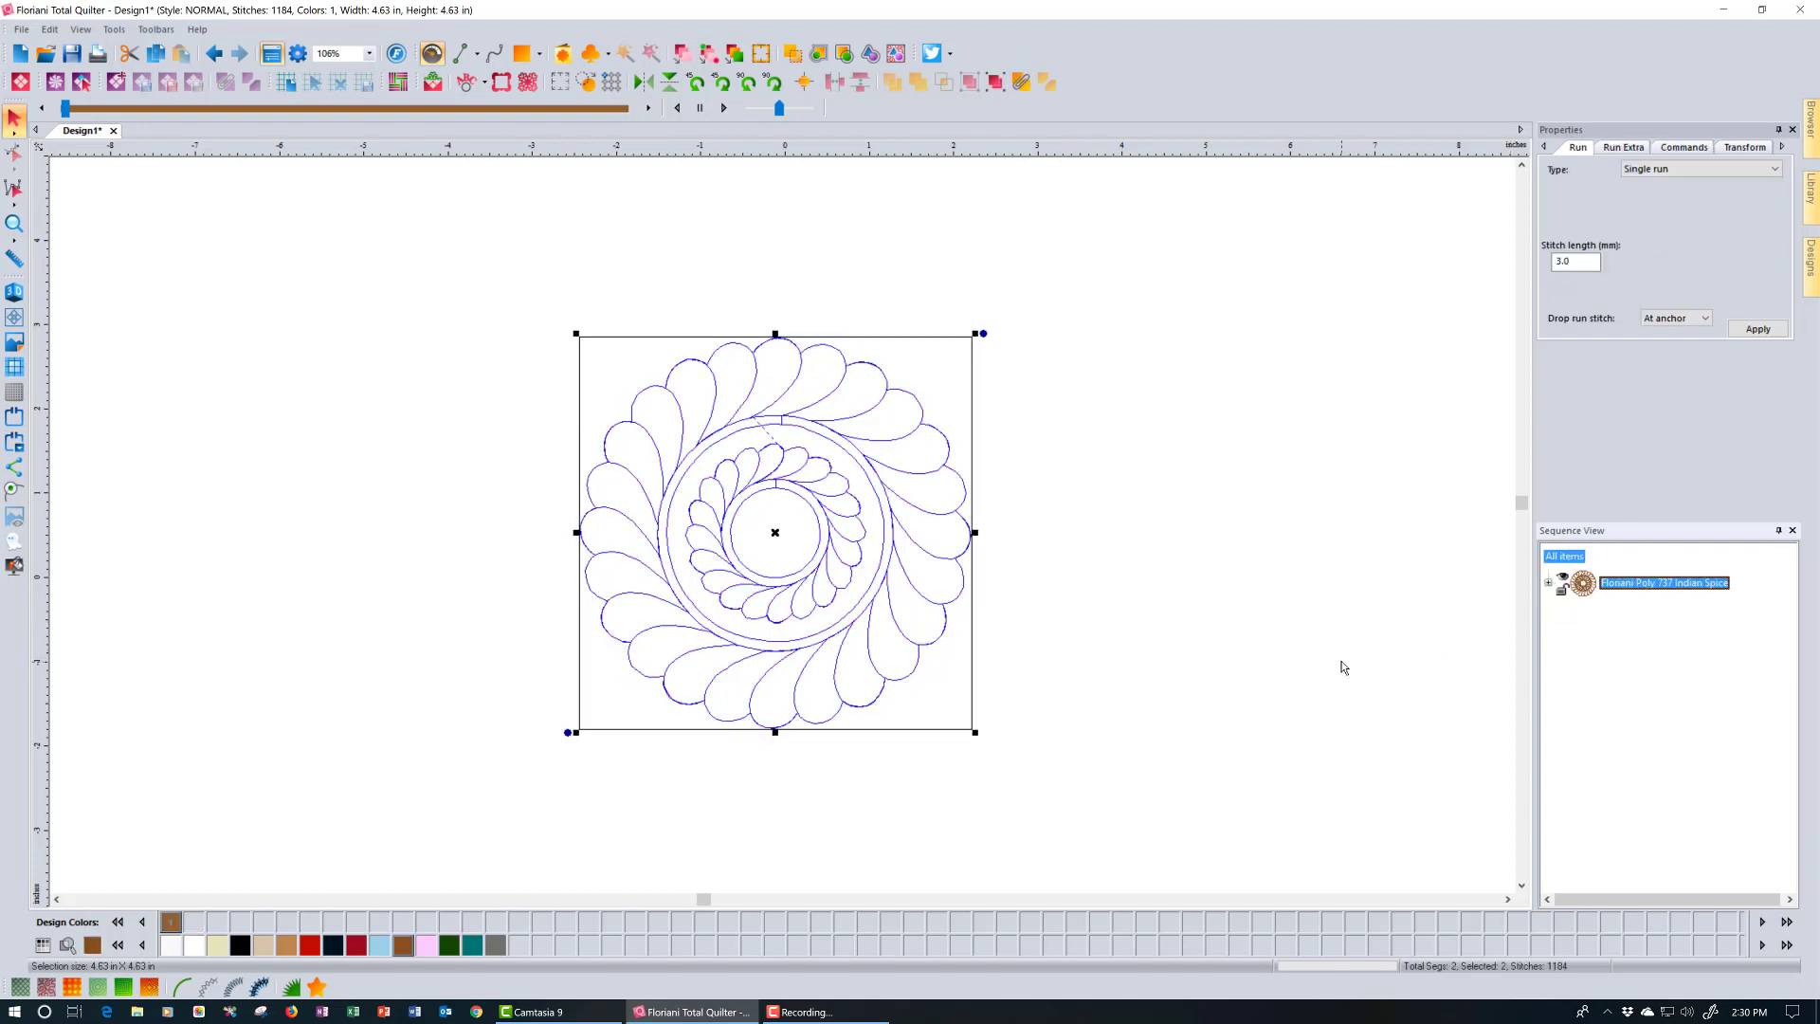
{"action": "left_click", "coordinate": [1151, 643]}
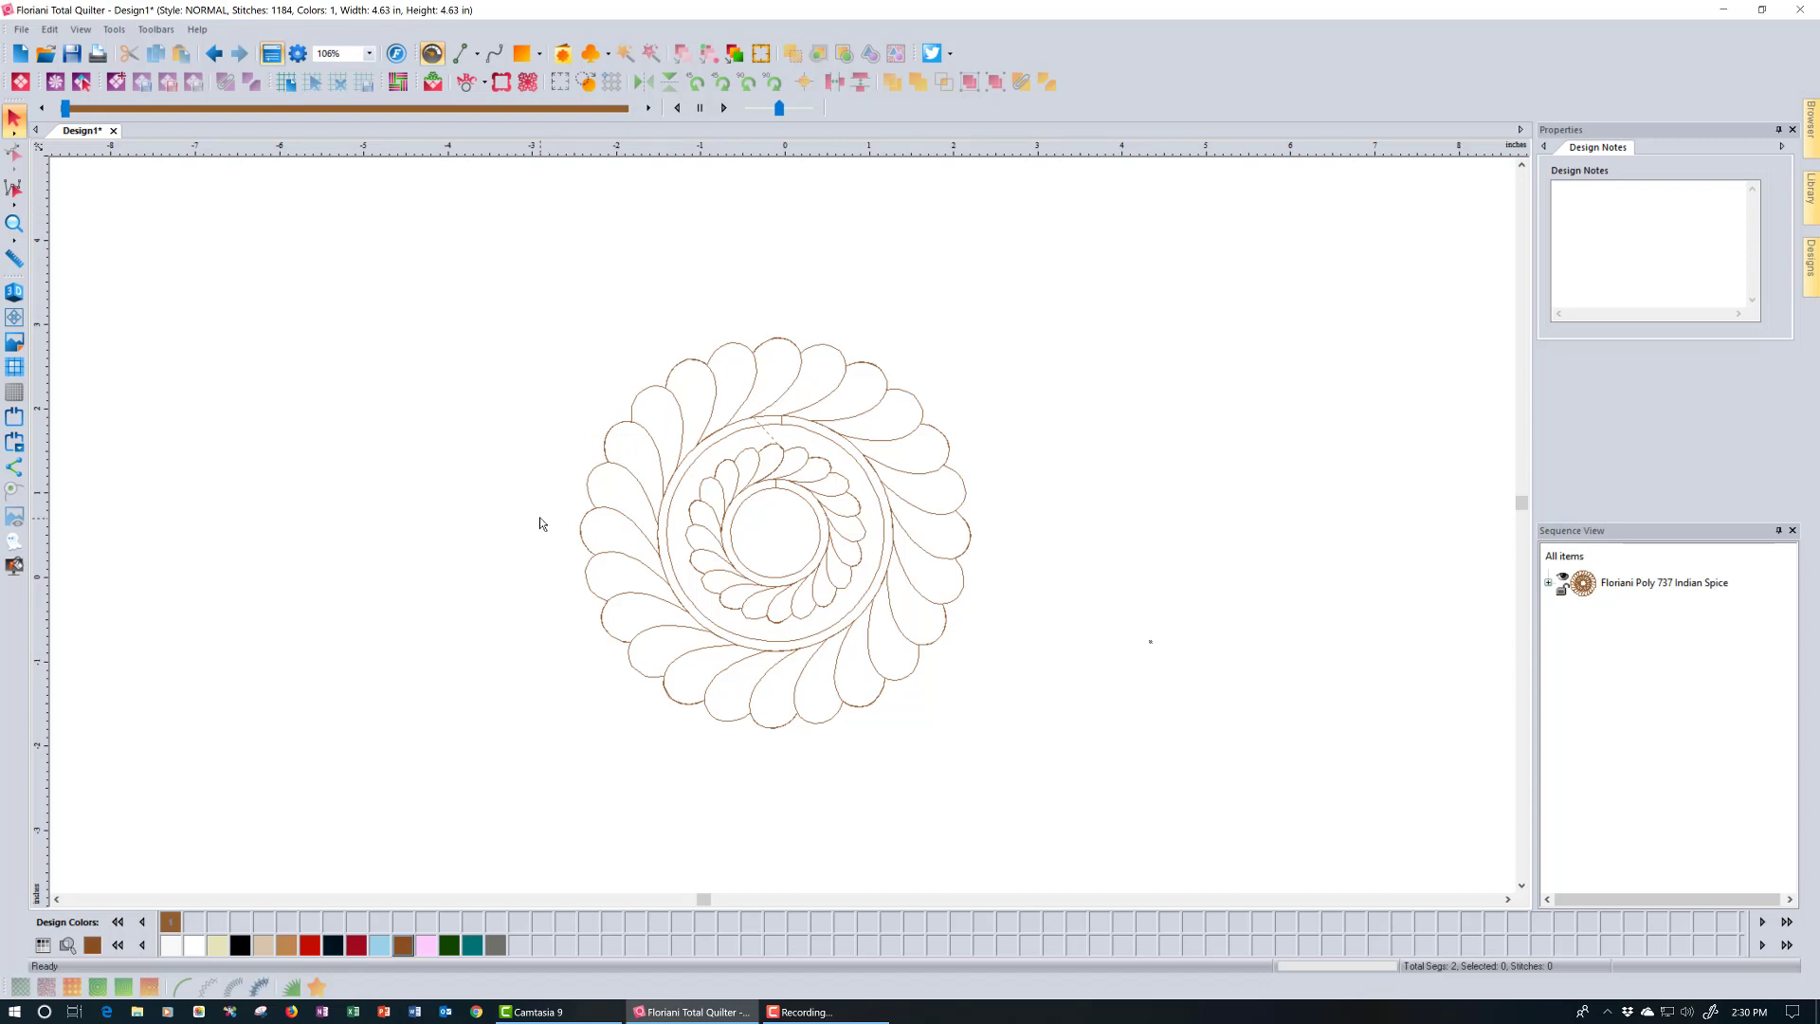
Place circular text reading MY TEXT around the feather design and reduce its radius to about 2.56 in
{"action": "left_click", "coordinate": [470, 88]}
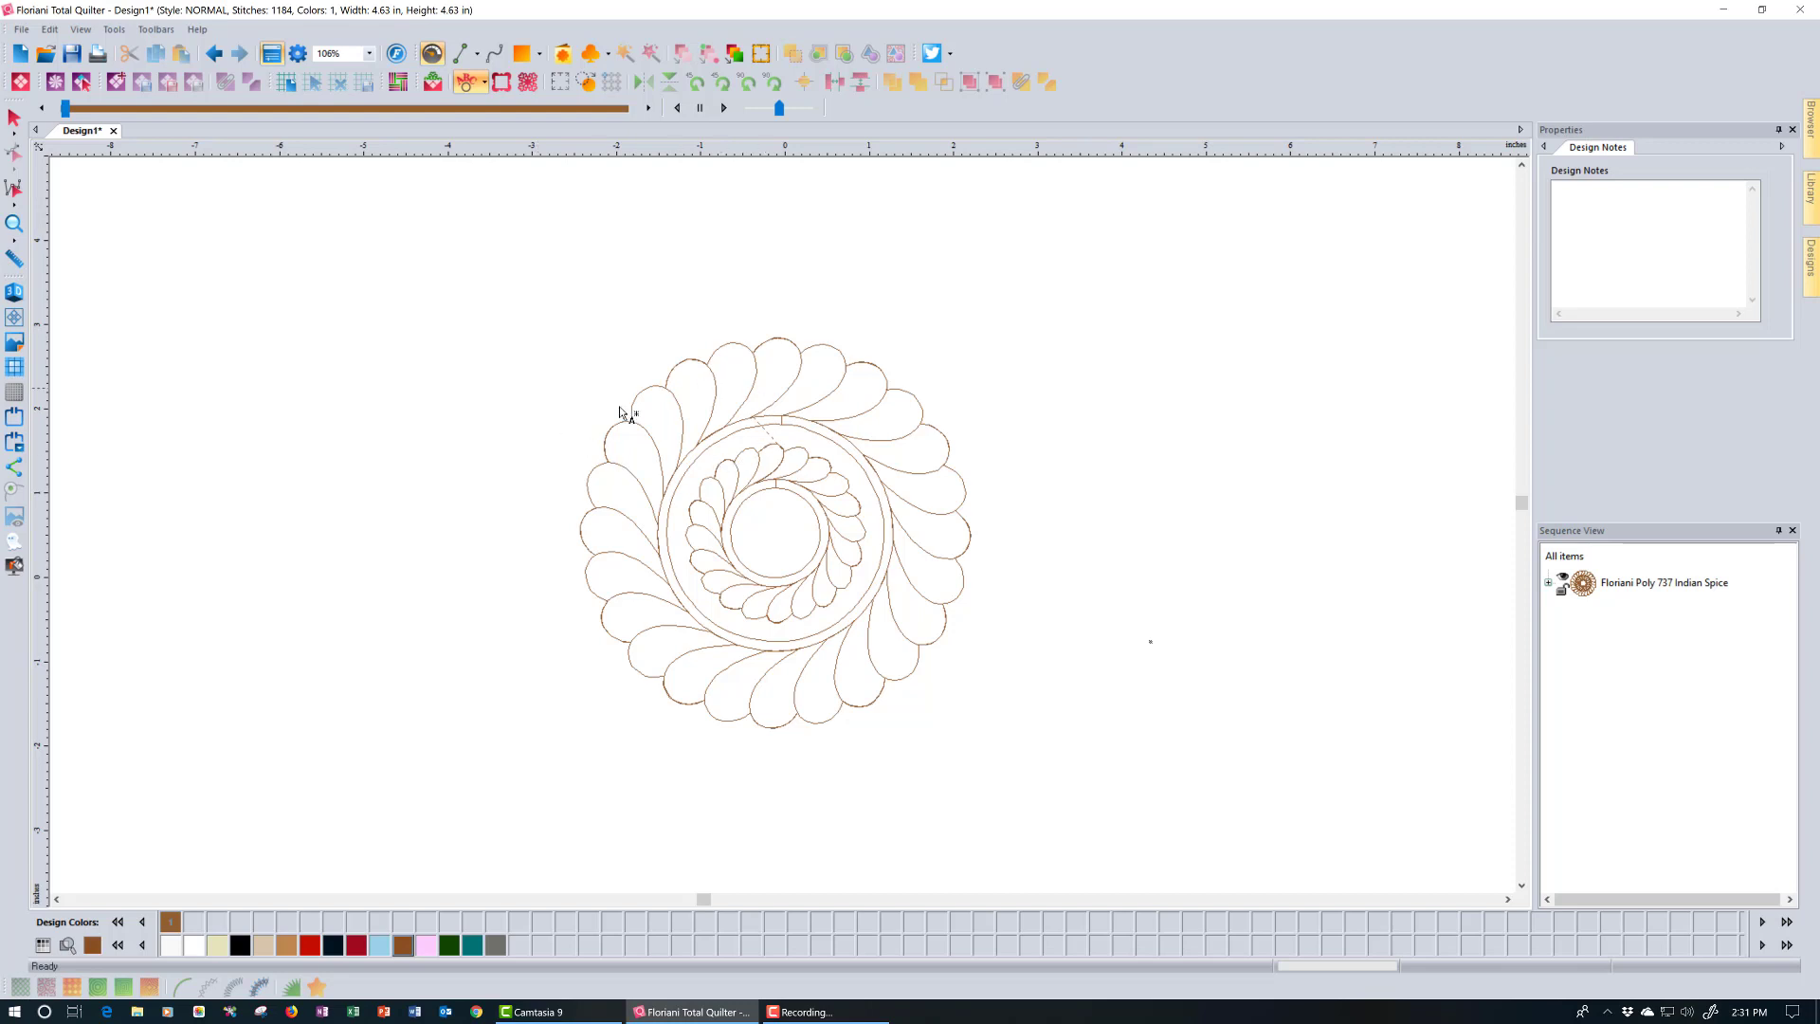
{"action": "left_click", "coordinate": [549, 366]}
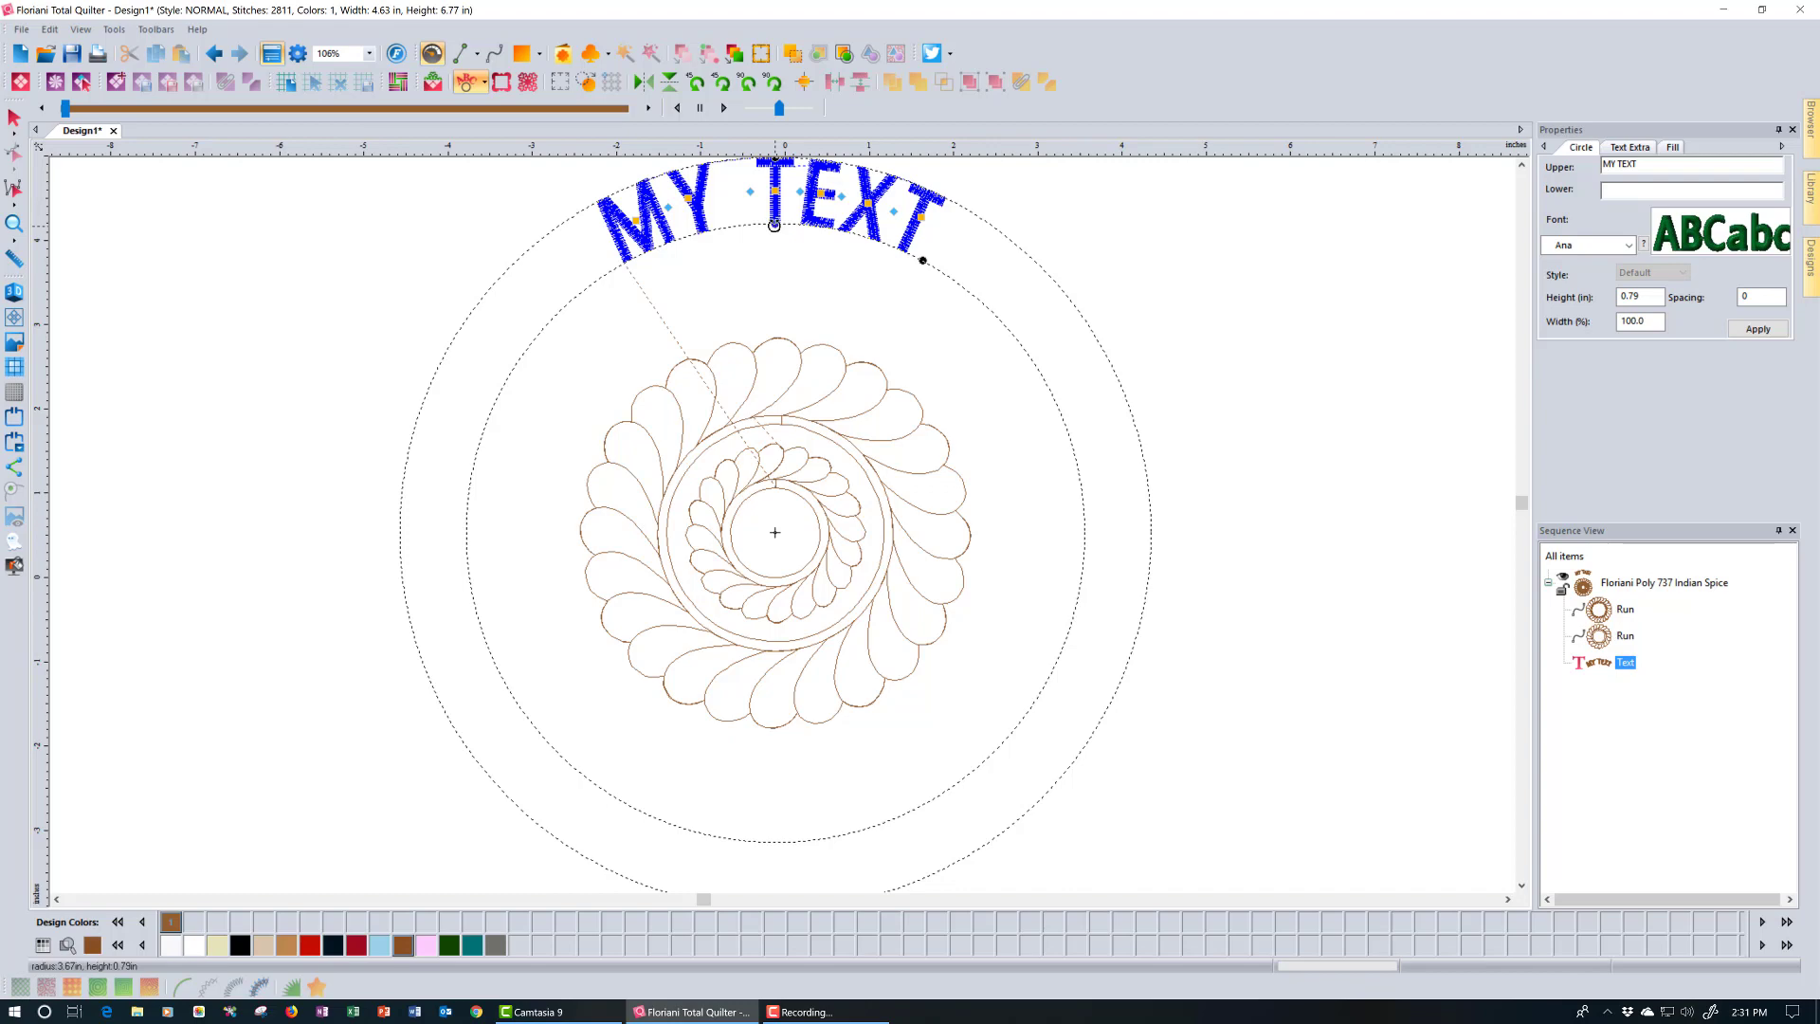
{"action": "left_click_drag", "start_coordinate": [777, 225], "coordinate": [781, 319]}
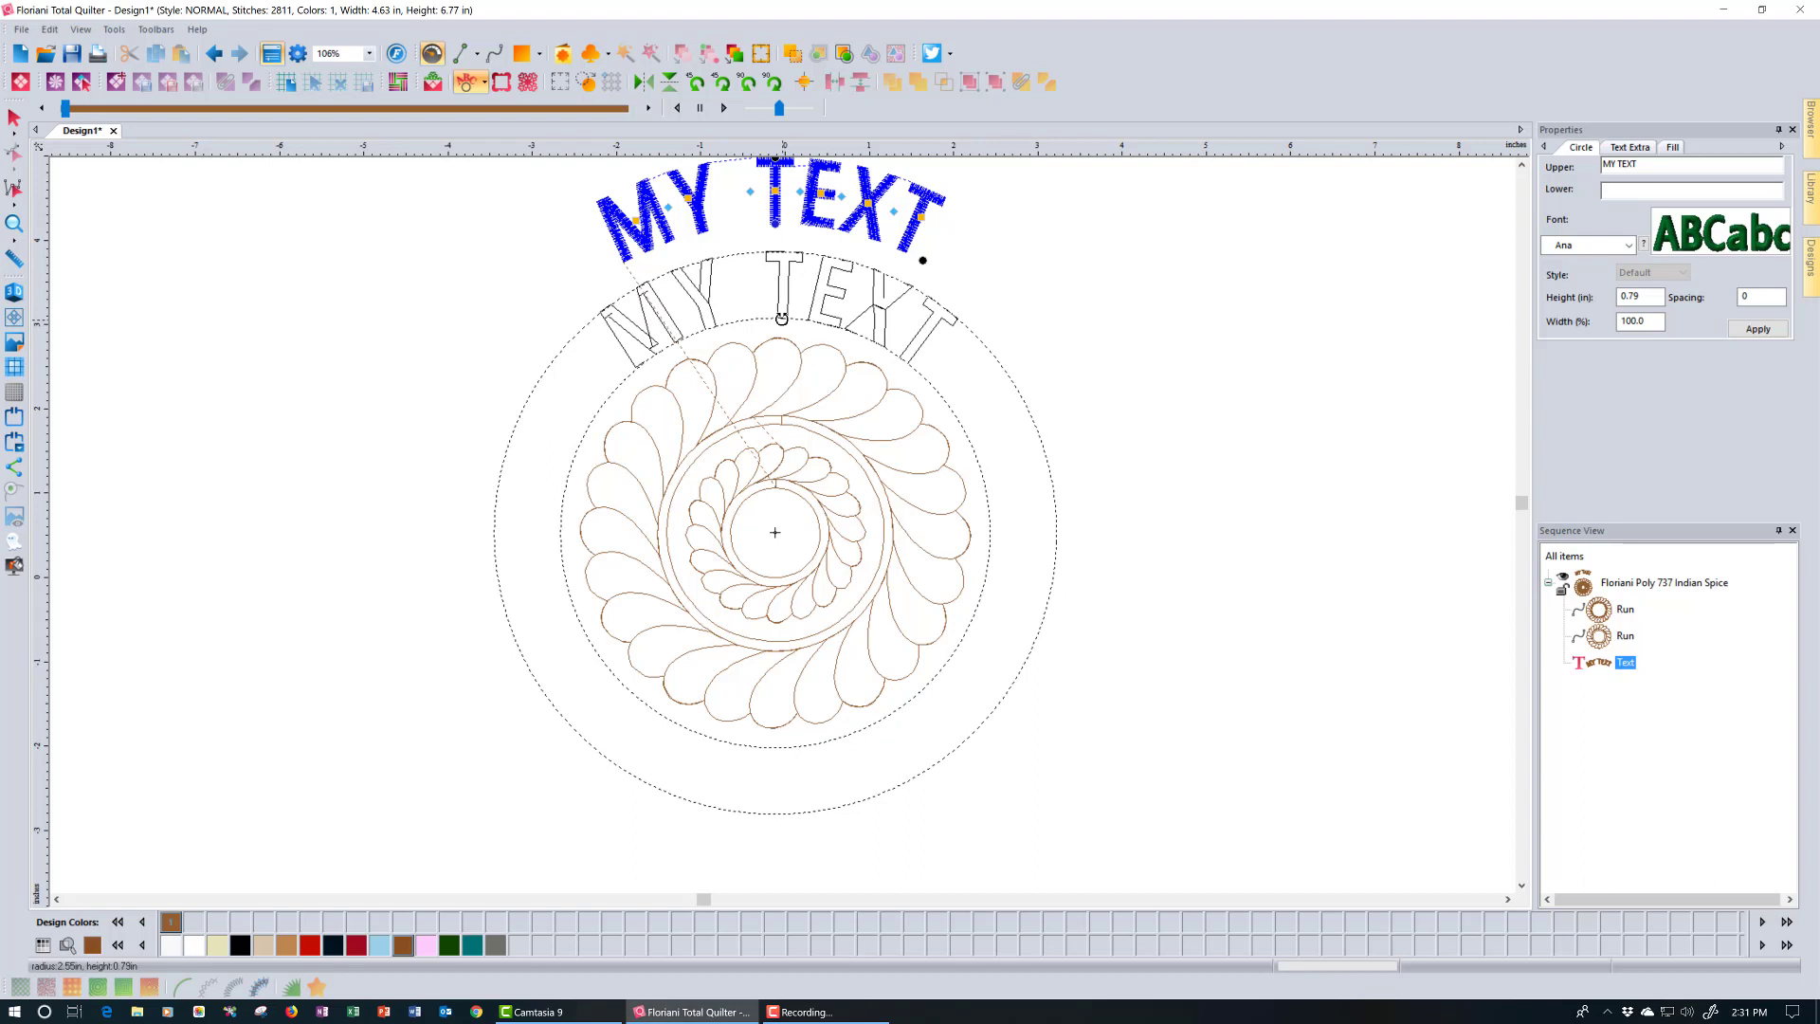
{"action": "left_click_drag", "start_coordinate": [781, 318], "coordinate": [786, 318]}
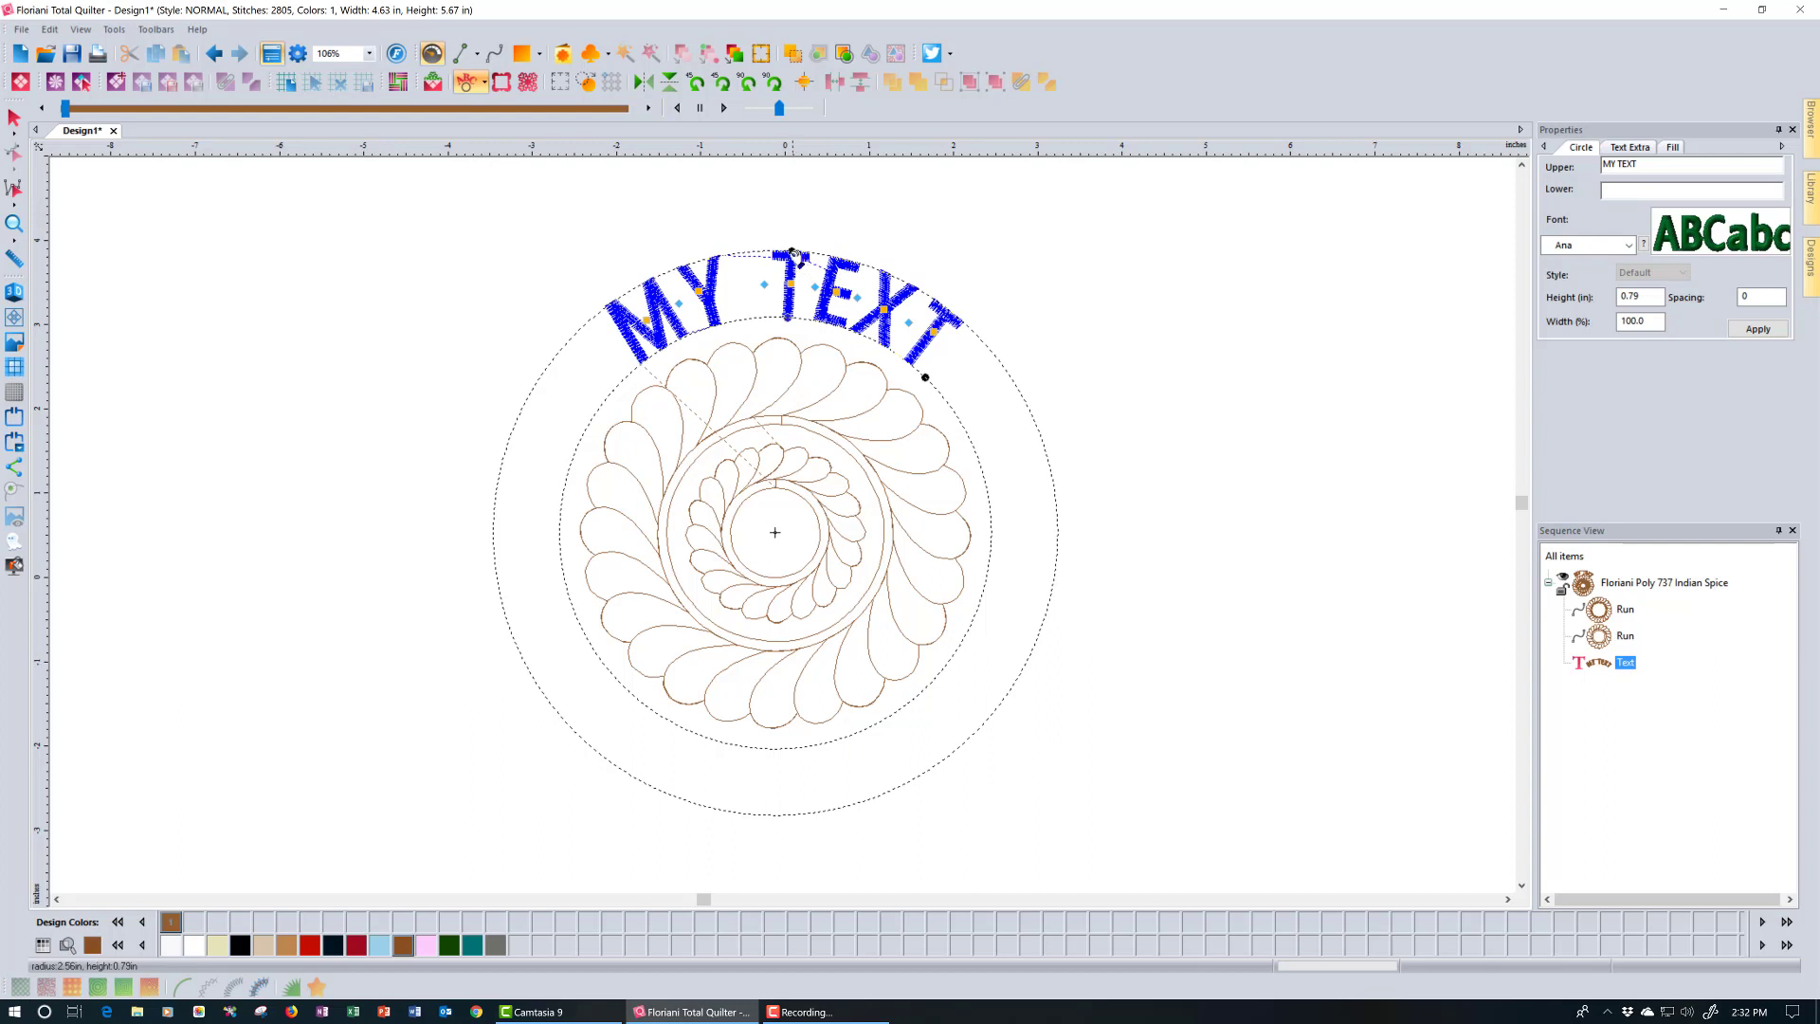
Increase the circular text's height to about 1.42 in and rotate it slightly counterclockwise around the feather design
{"action": "left_click_drag", "start_coordinate": [791, 250], "coordinate": [773, 220]}
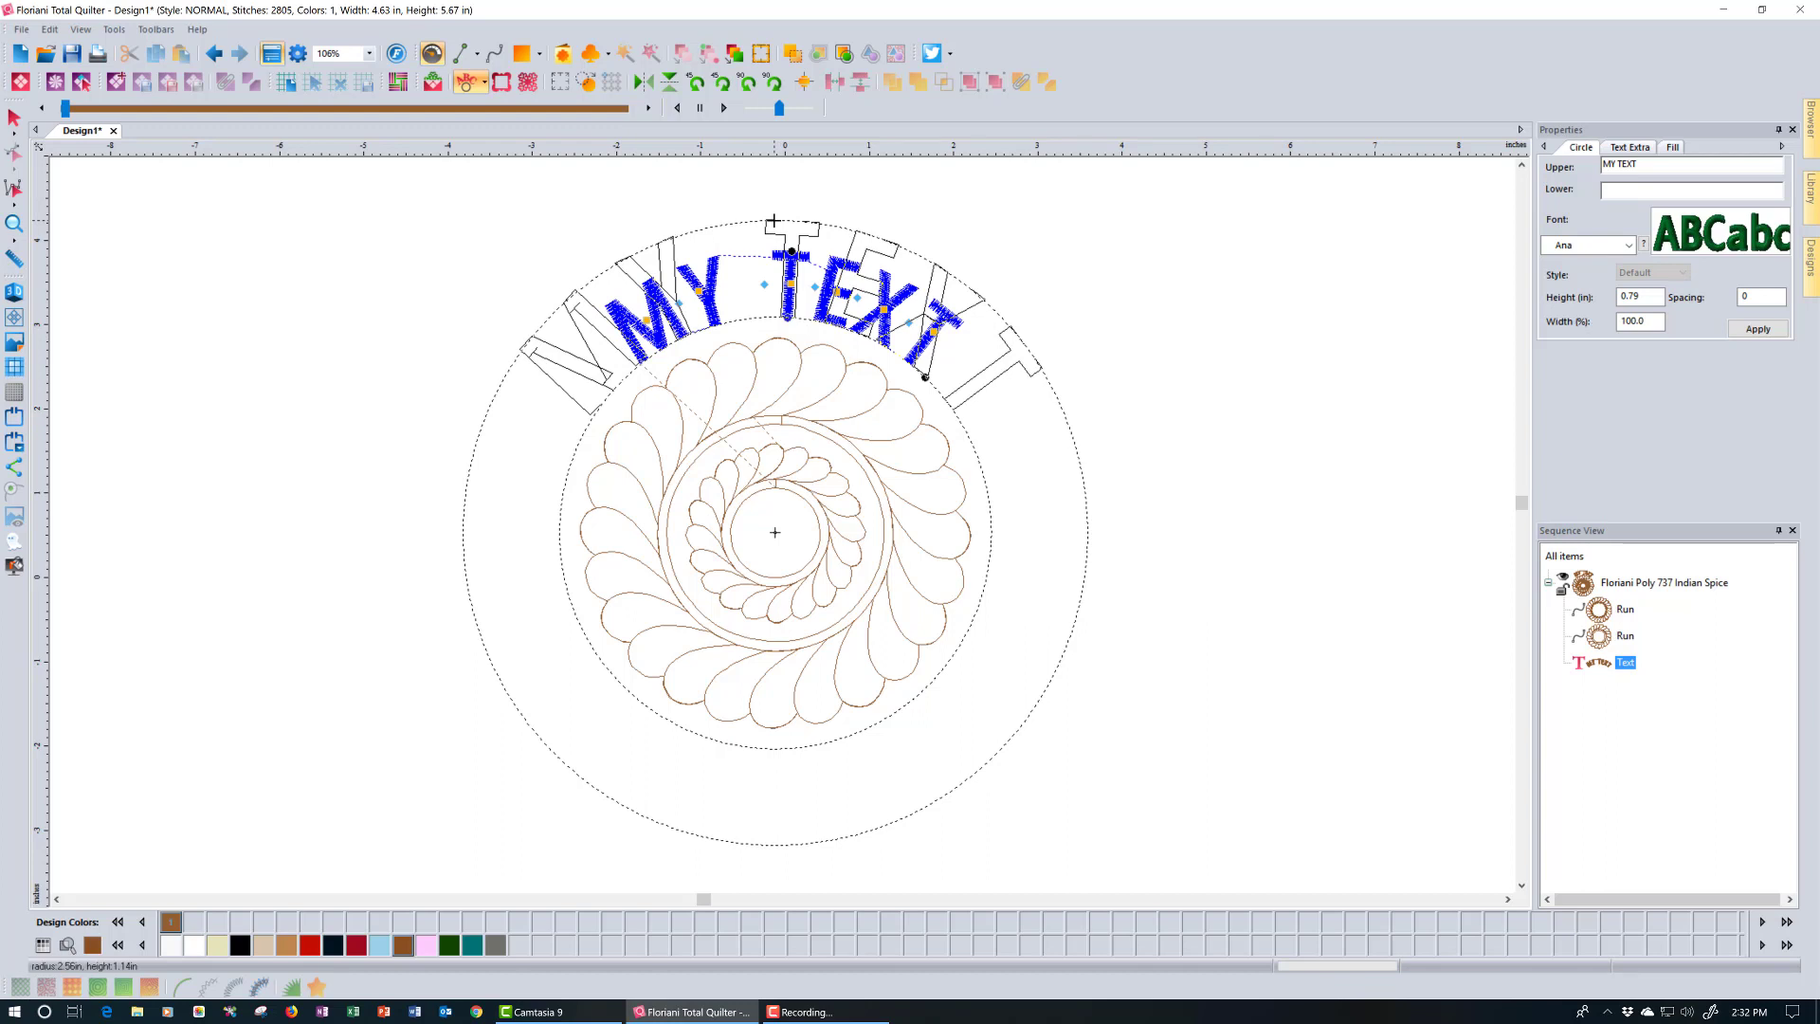
{"action": "left_click_drag", "start_coordinate": [774, 221], "coordinate": [763, 196]}
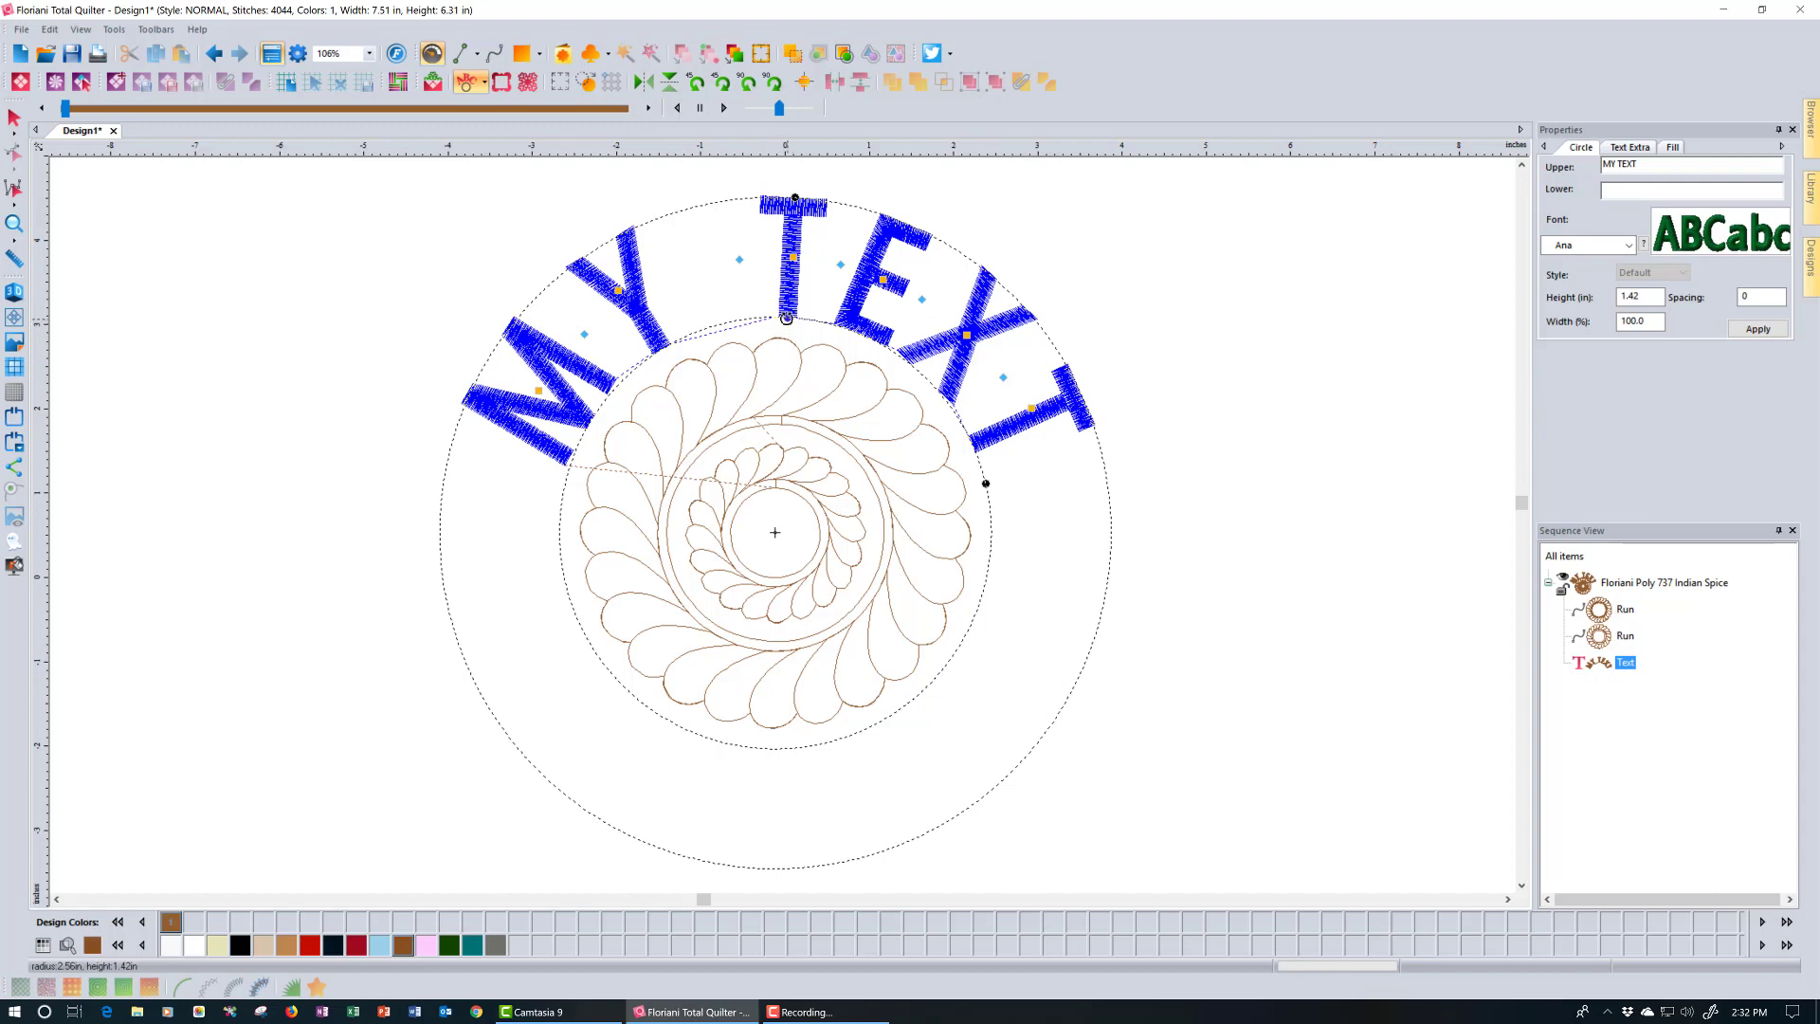
{"action": "left_click_drag", "start_coordinate": [786, 319], "coordinate": [782, 318]}
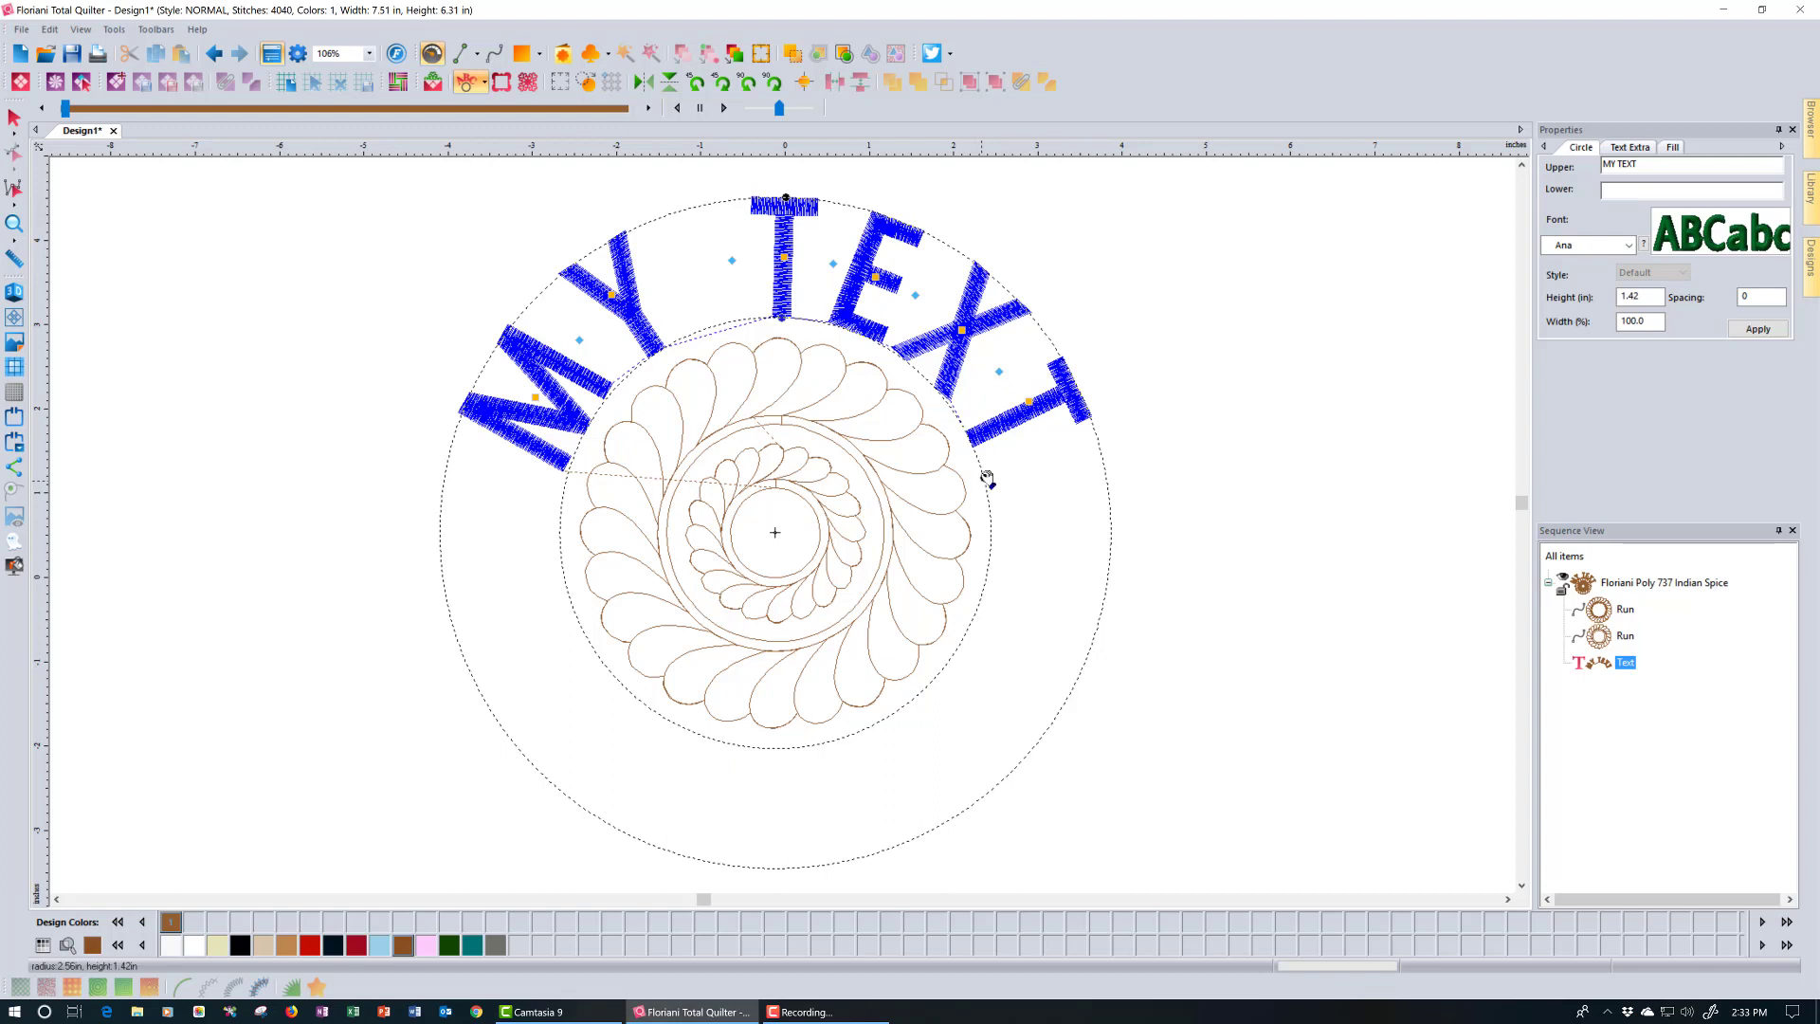
Try shifting the circular text and widening its letters to 120.5%, undoing each change
{"action": "left_click_drag", "start_coordinate": [991, 485], "coordinate": [979, 479]}
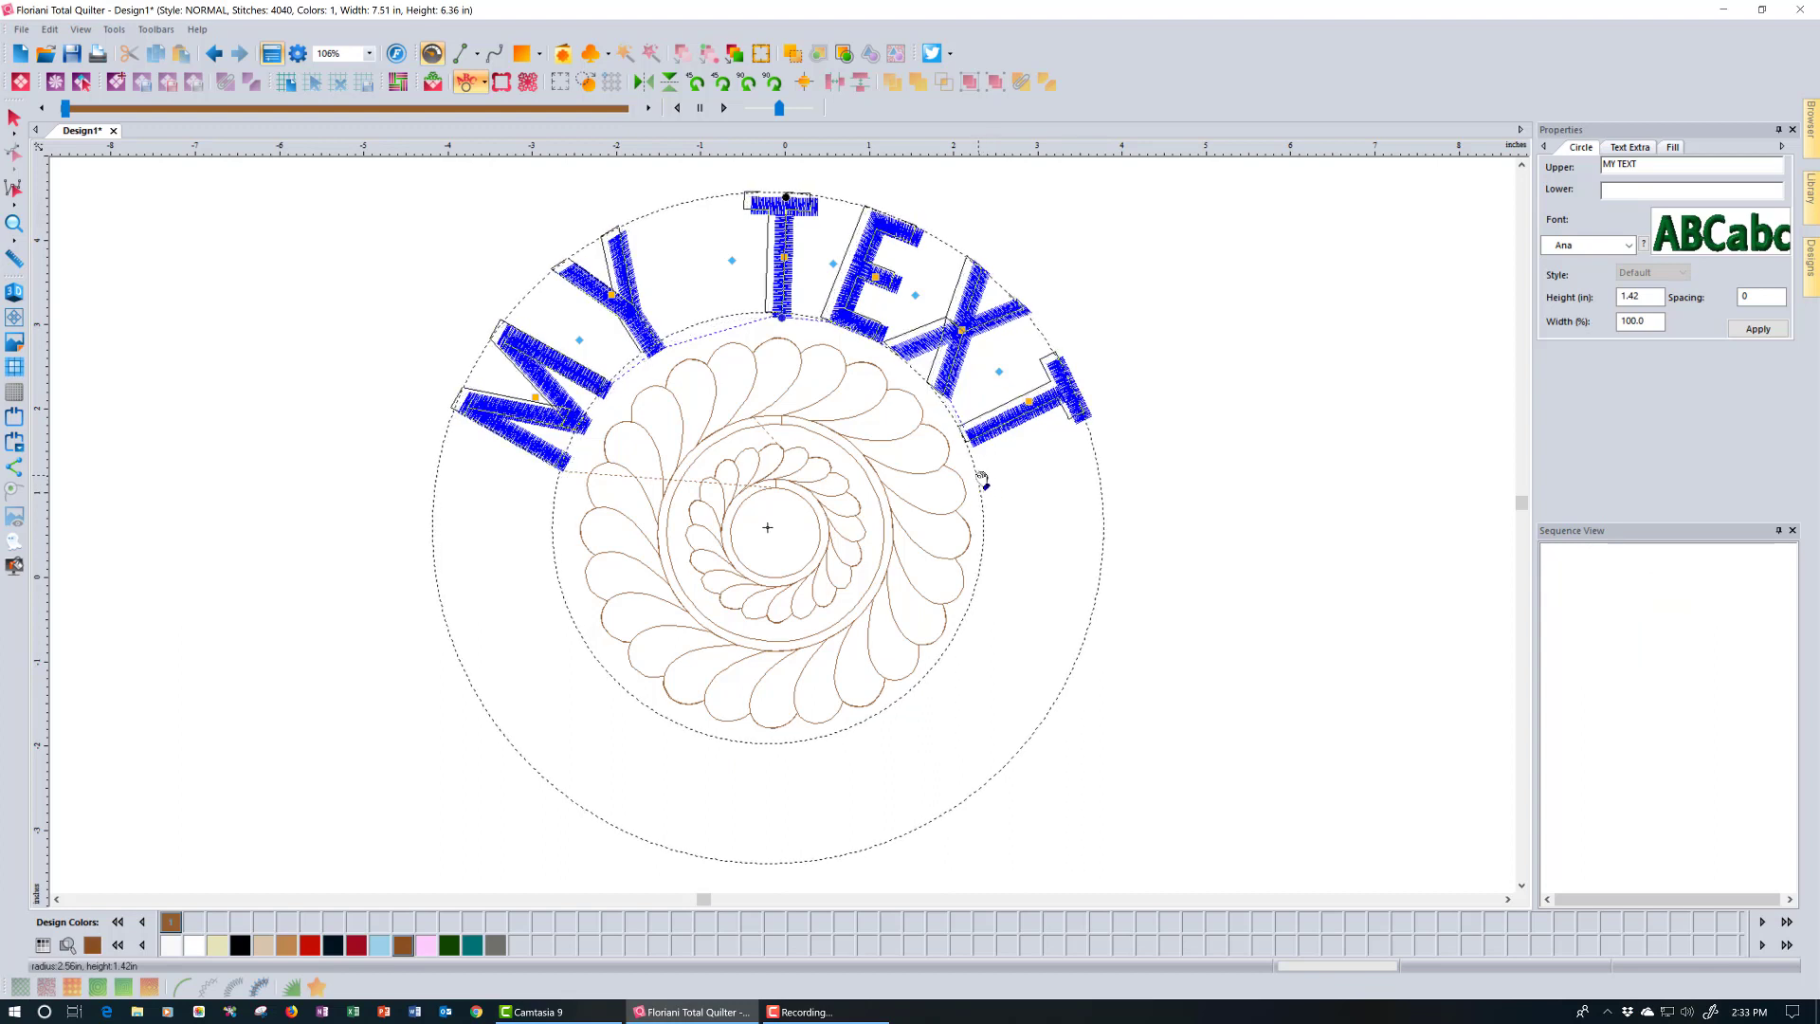
{"action": "left_click", "coordinate": [216, 54]}
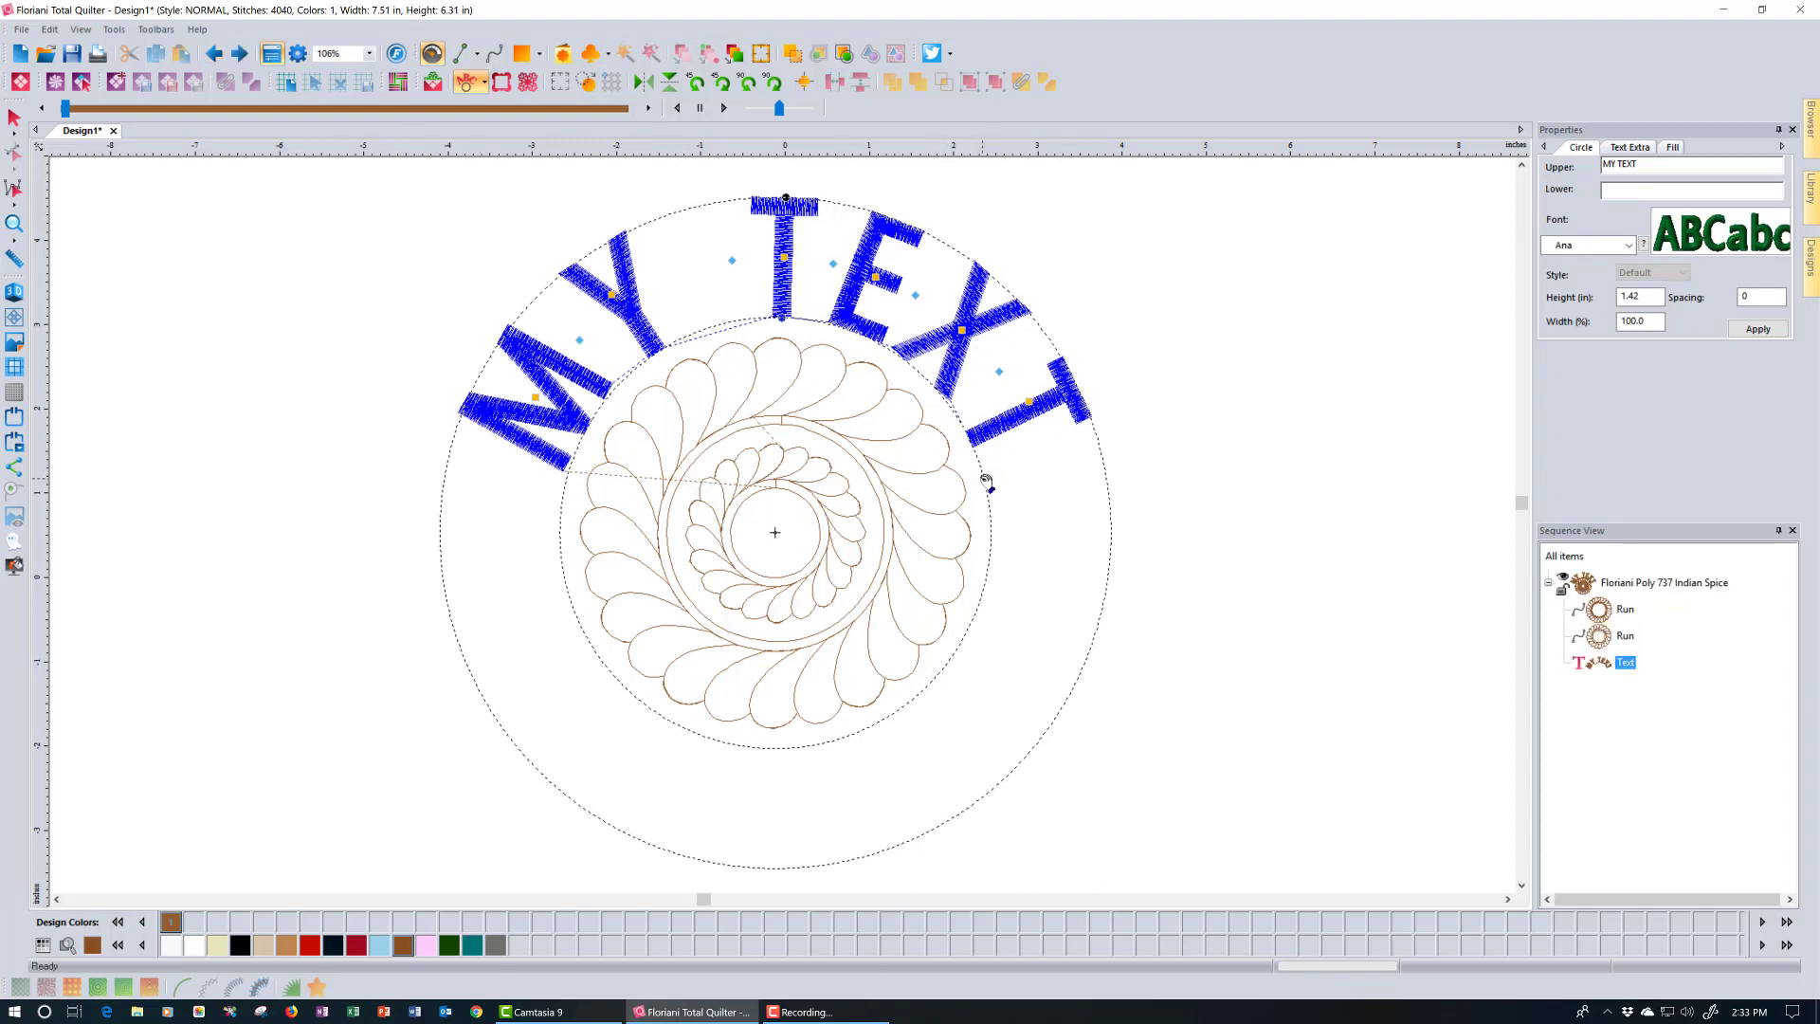
{"action": "left_click_drag", "start_coordinate": [982, 478], "coordinate": [1044, 533]}
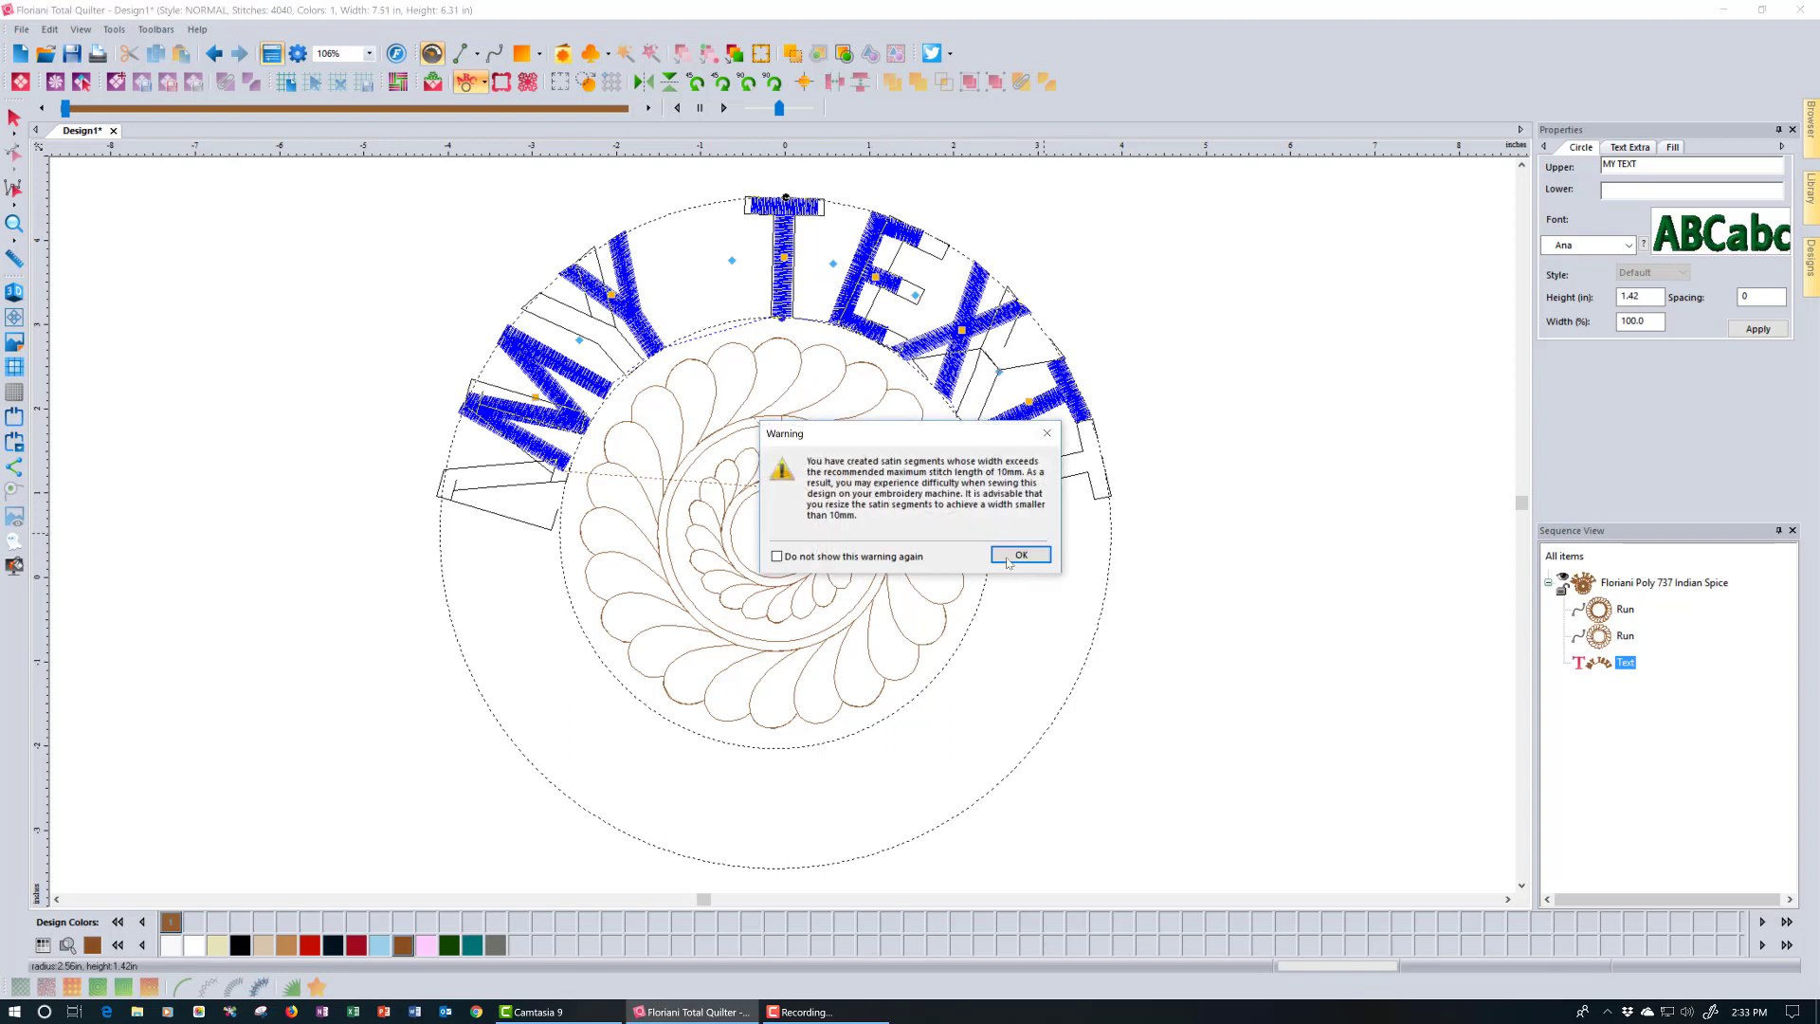
{"action": "left_click", "coordinate": [1021, 556]}
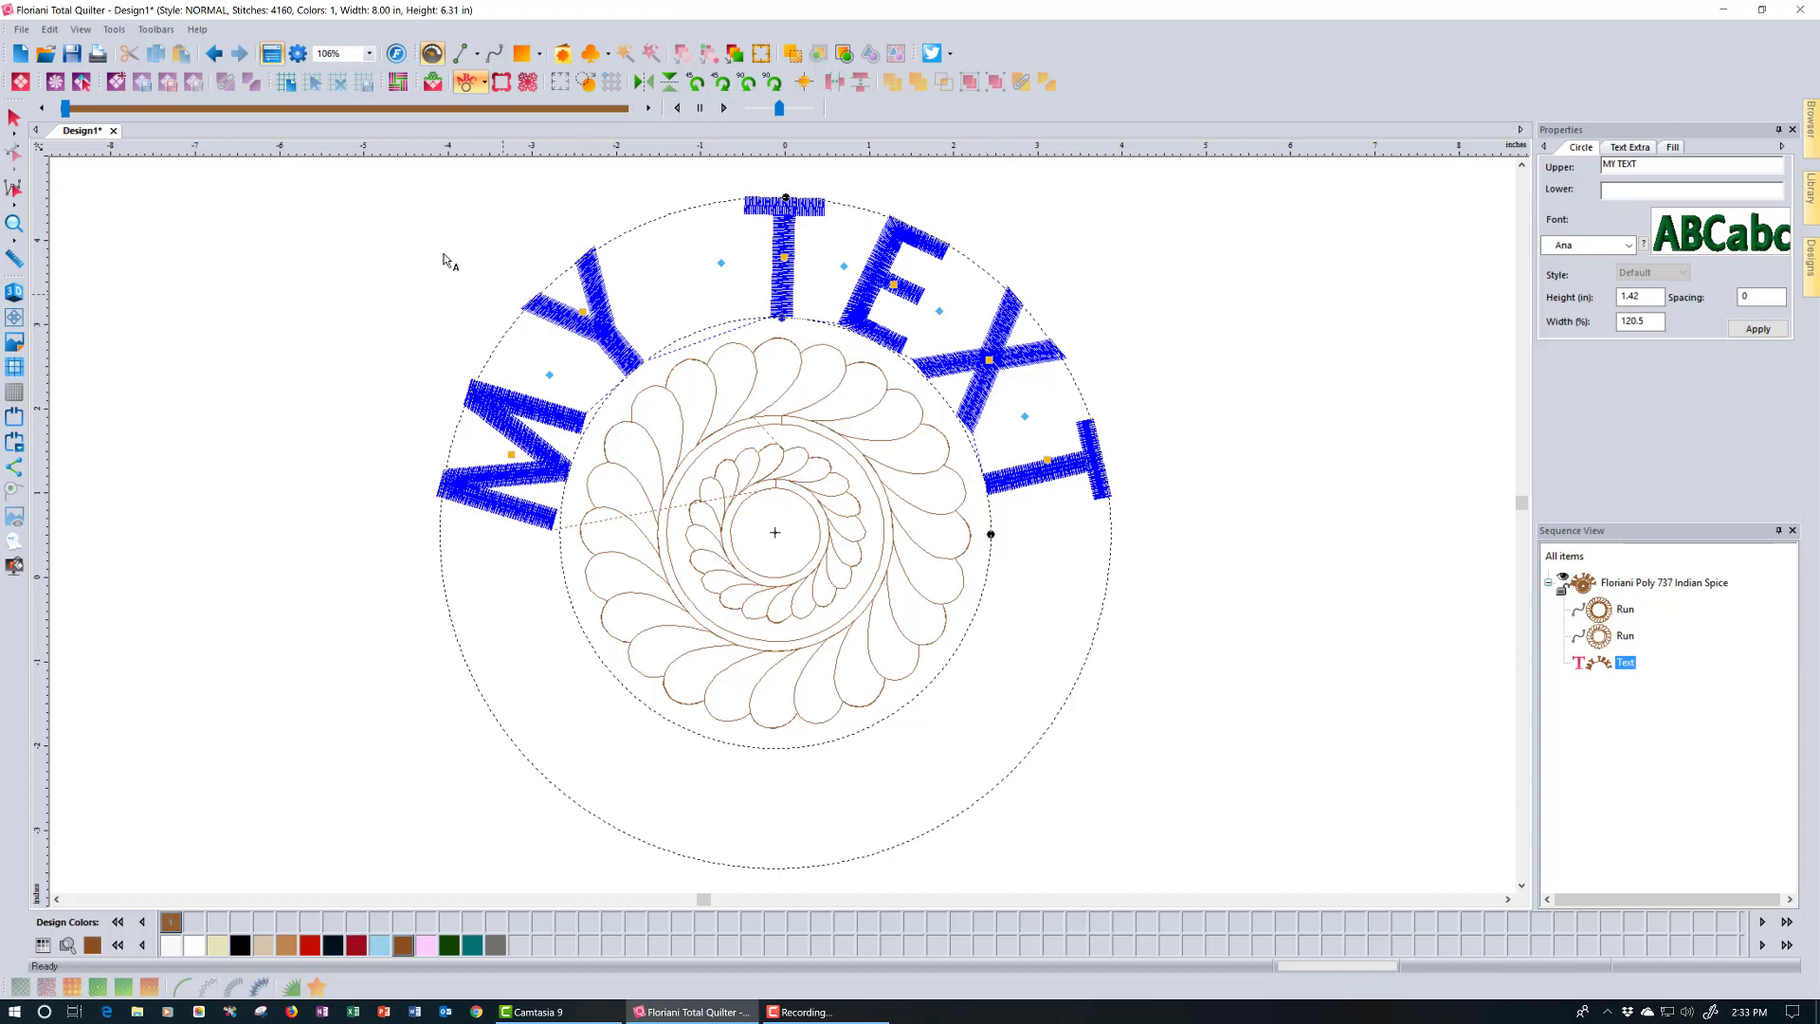
{"action": "left_click", "coordinate": [212, 55]}
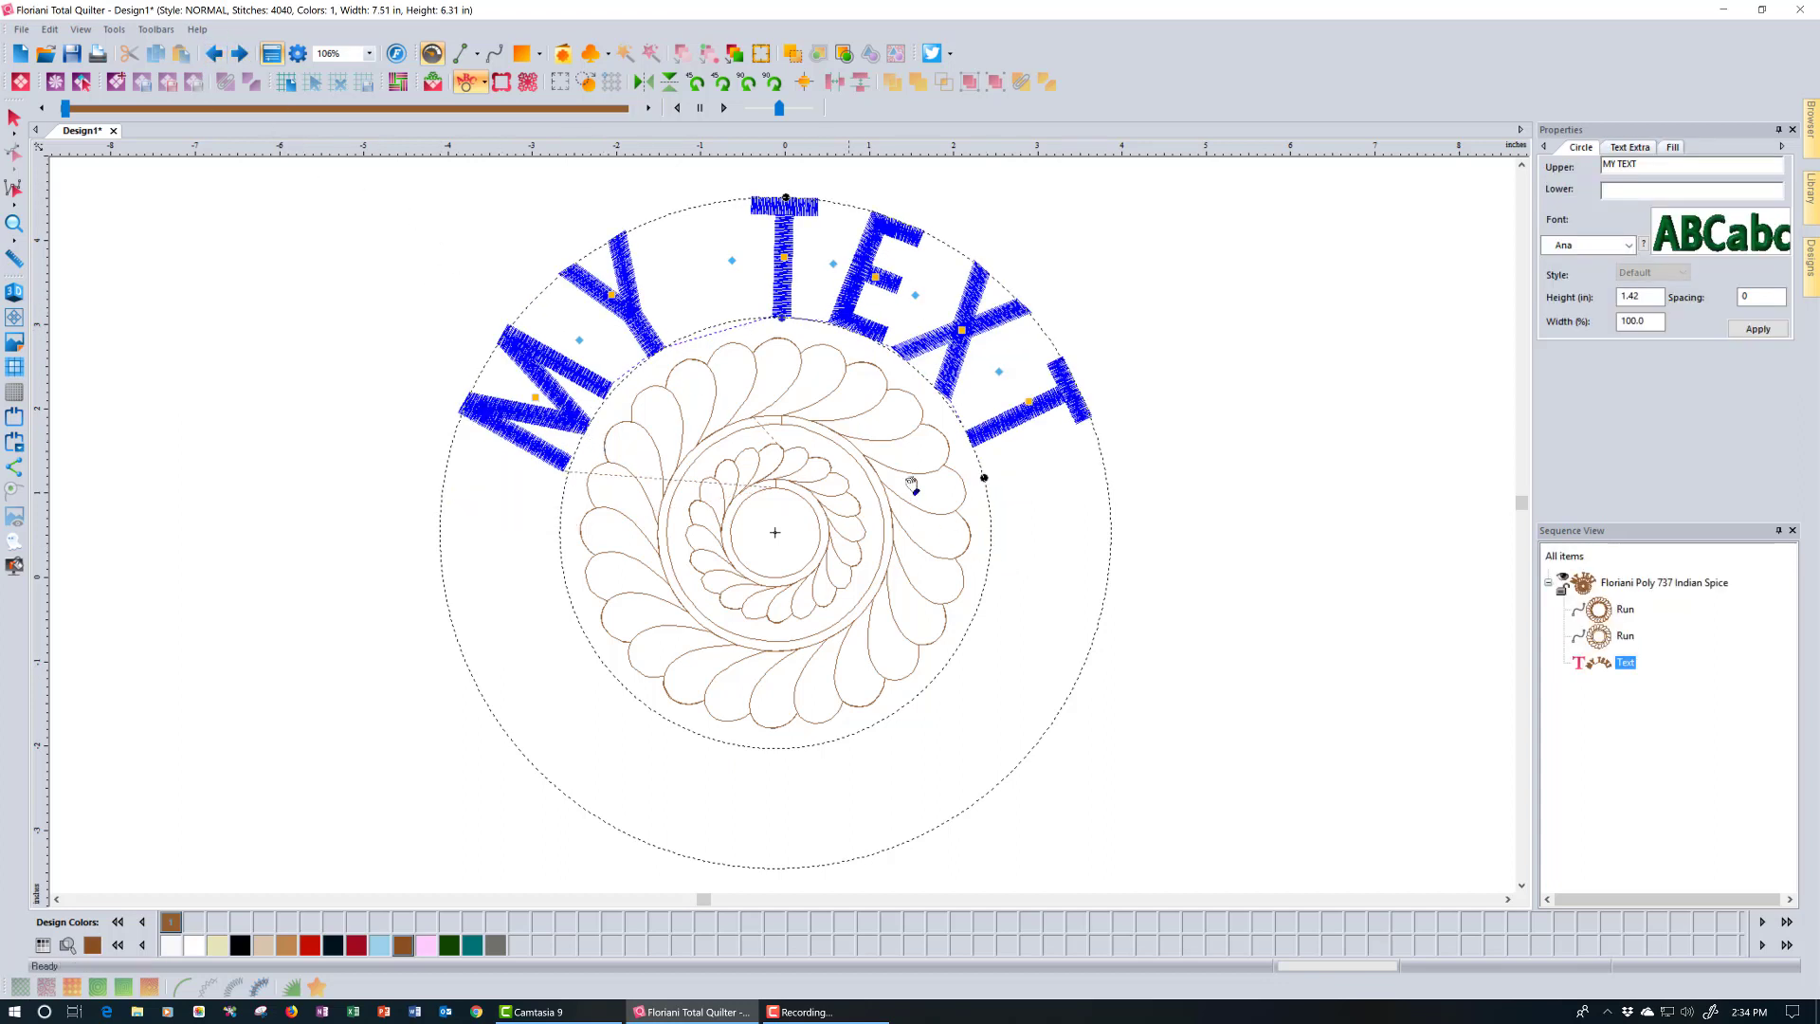
Apply a letter spacing of 1 to the circular text, and increase it to 2
{"action": "left_click", "coordinate": [1750, 294]}
{"action": "double_click", "coordinate": [1751, 294]}
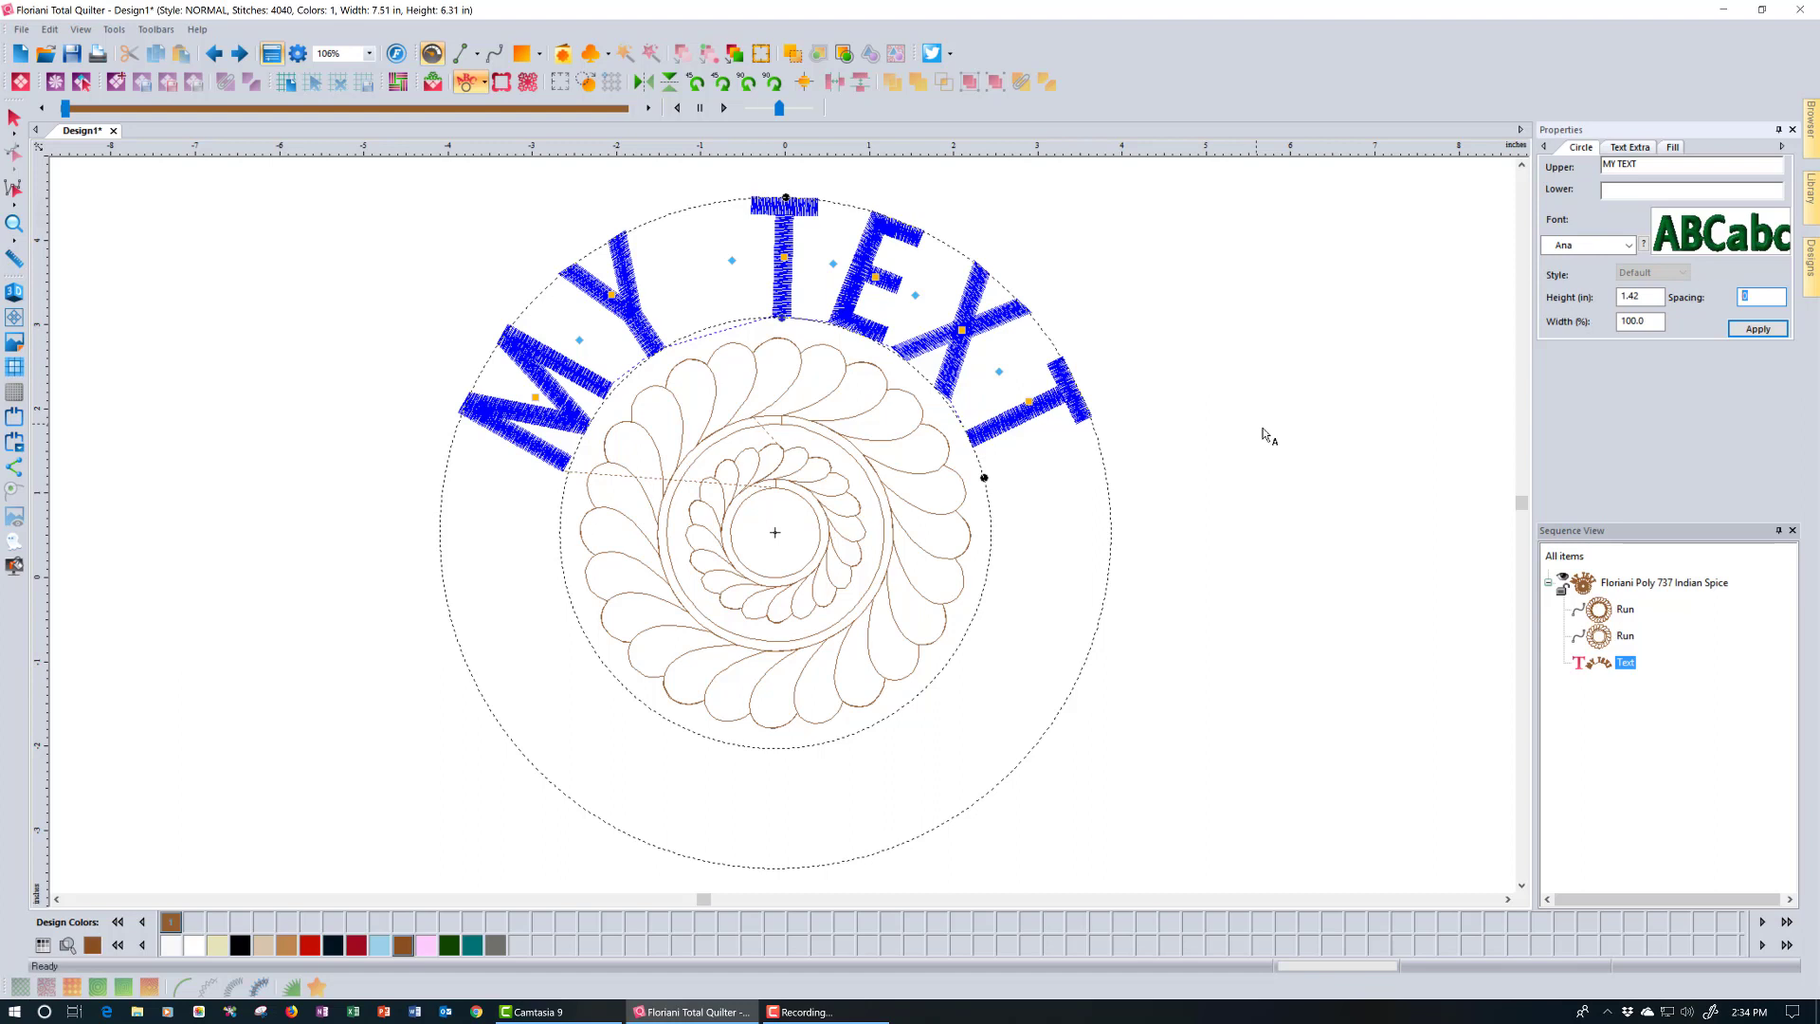
{"action": "left_click", "coordinate": [1757, 330]}
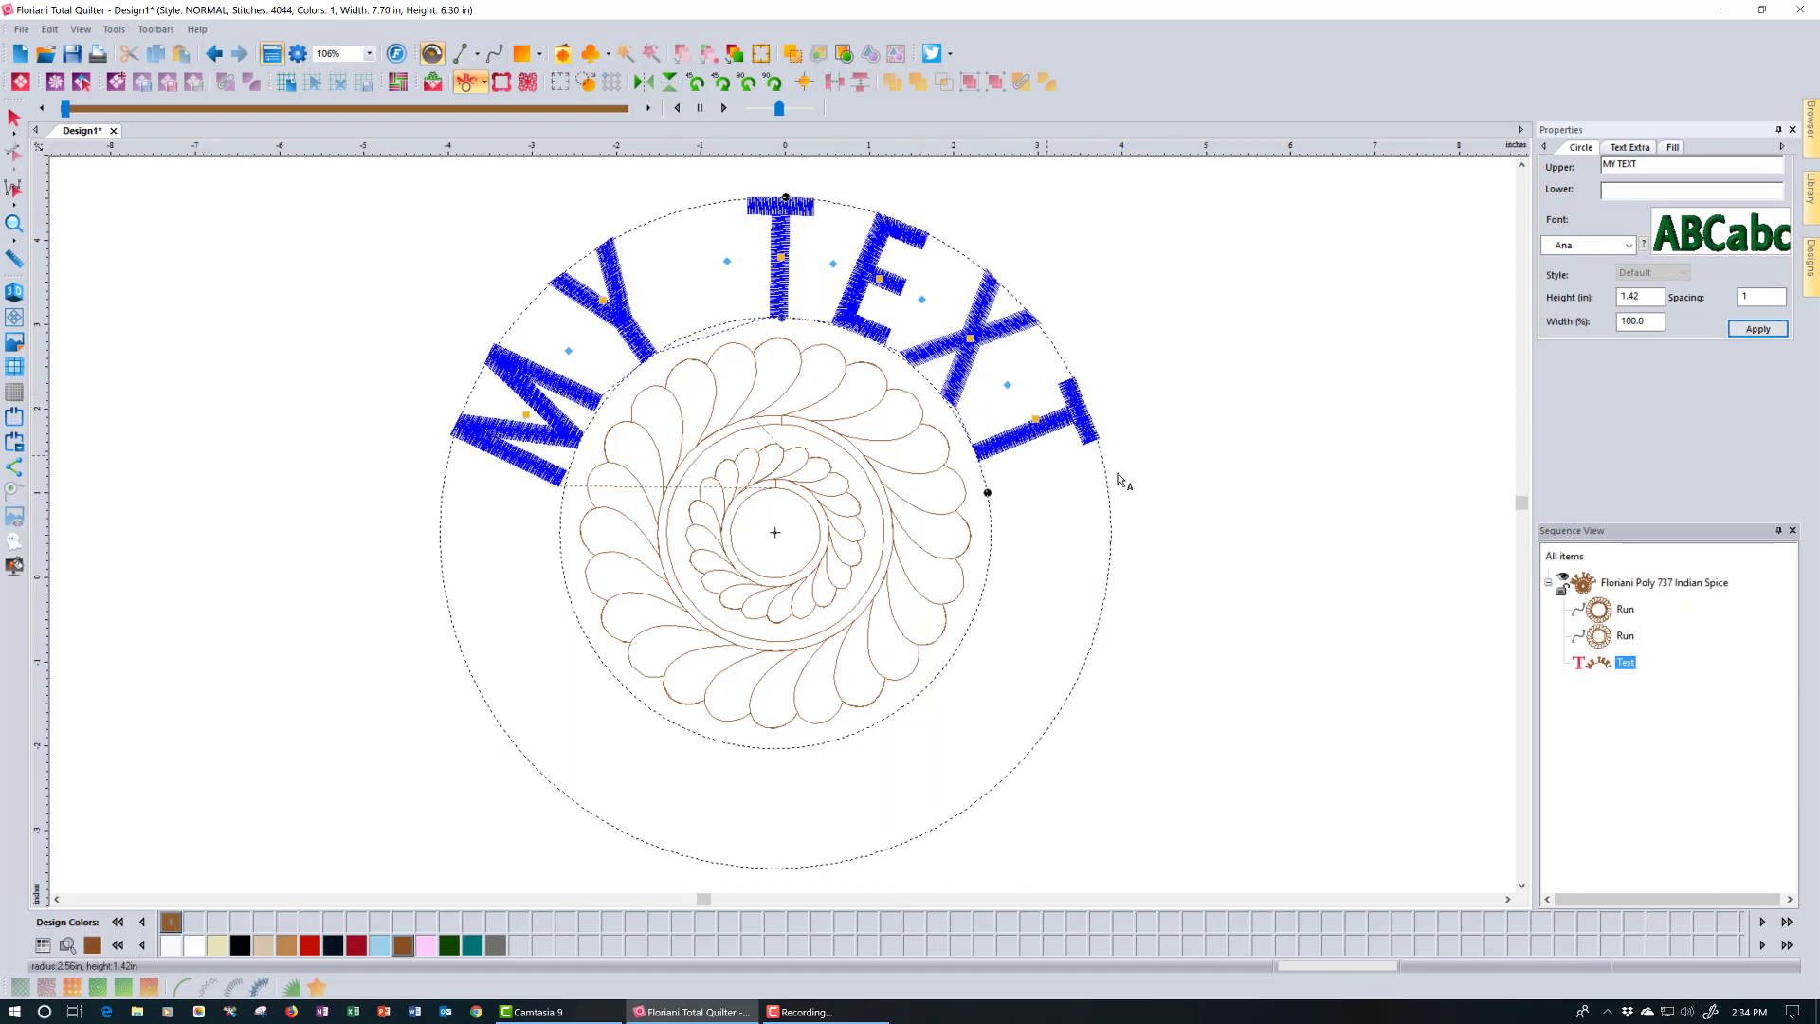
{"action": "double_click", "coordinate": [1753, 297]}
{"action": "left_click", "coordinate": [1769, 329]}
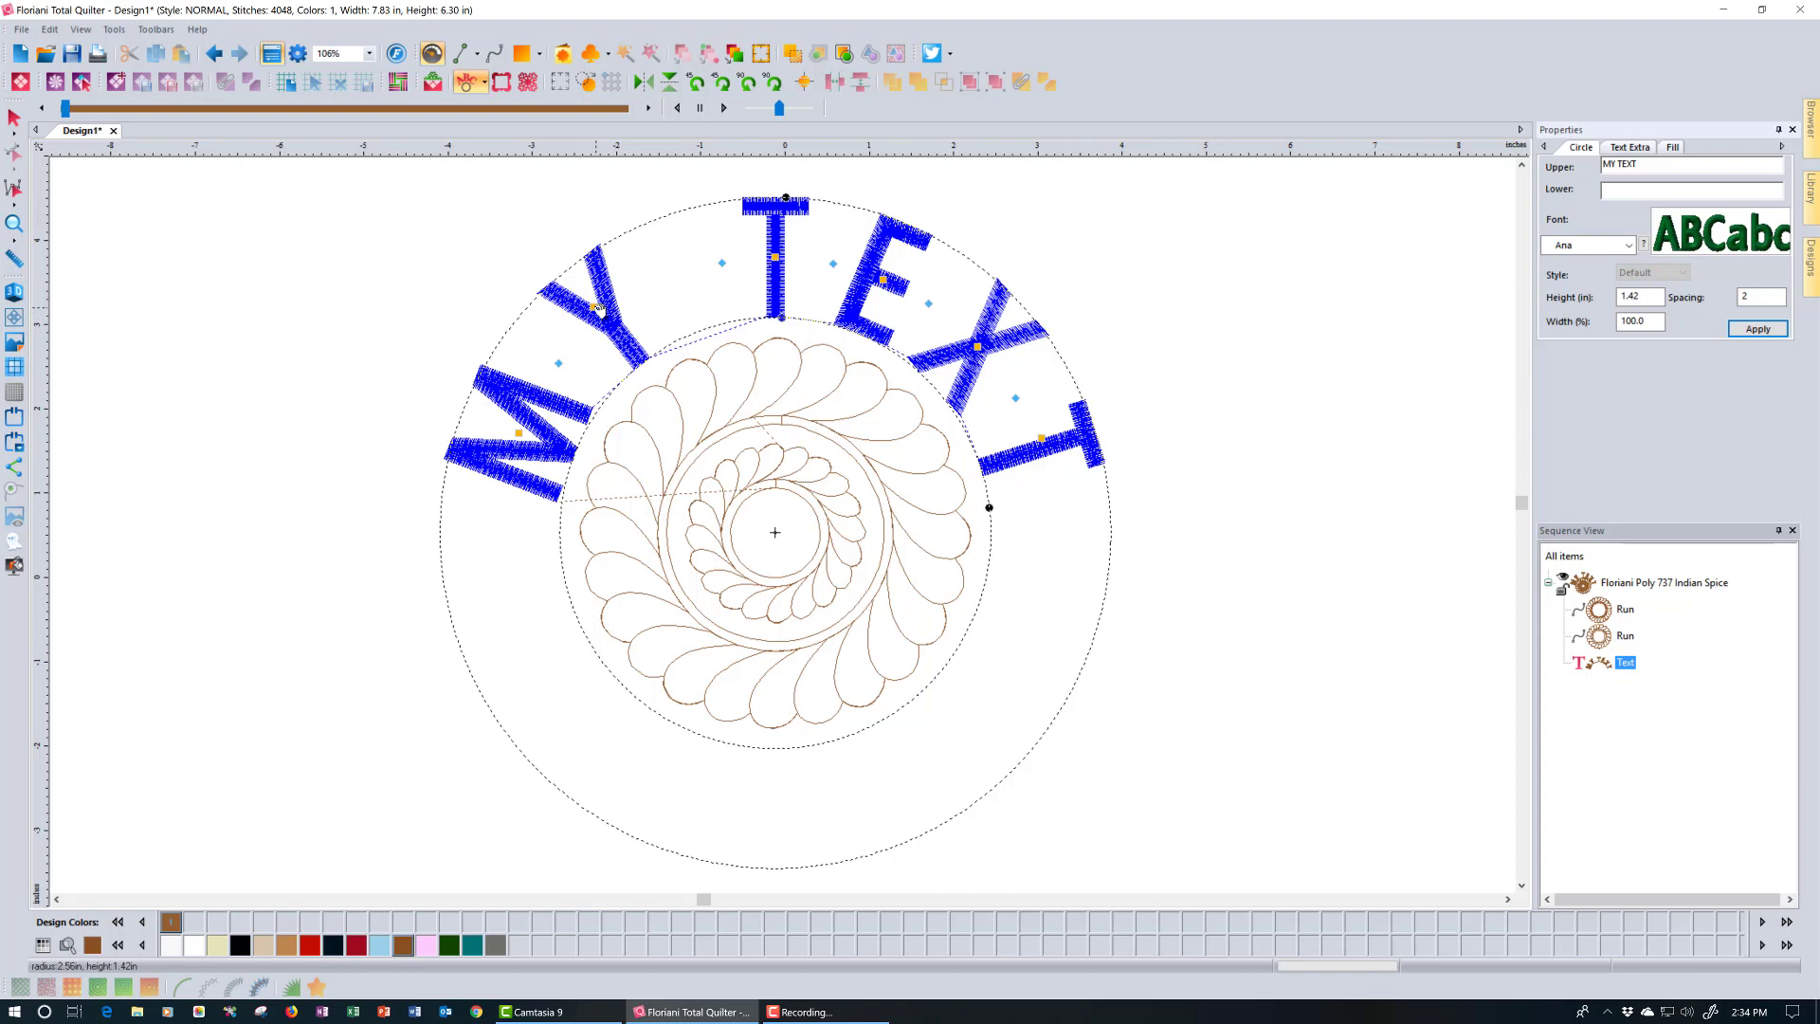
Try moving the letter Y outward off the text circle, and undo the move
{"action": "left_click_drag", "start_coordinate": [599, 308], "coordinate": [504, 257]}
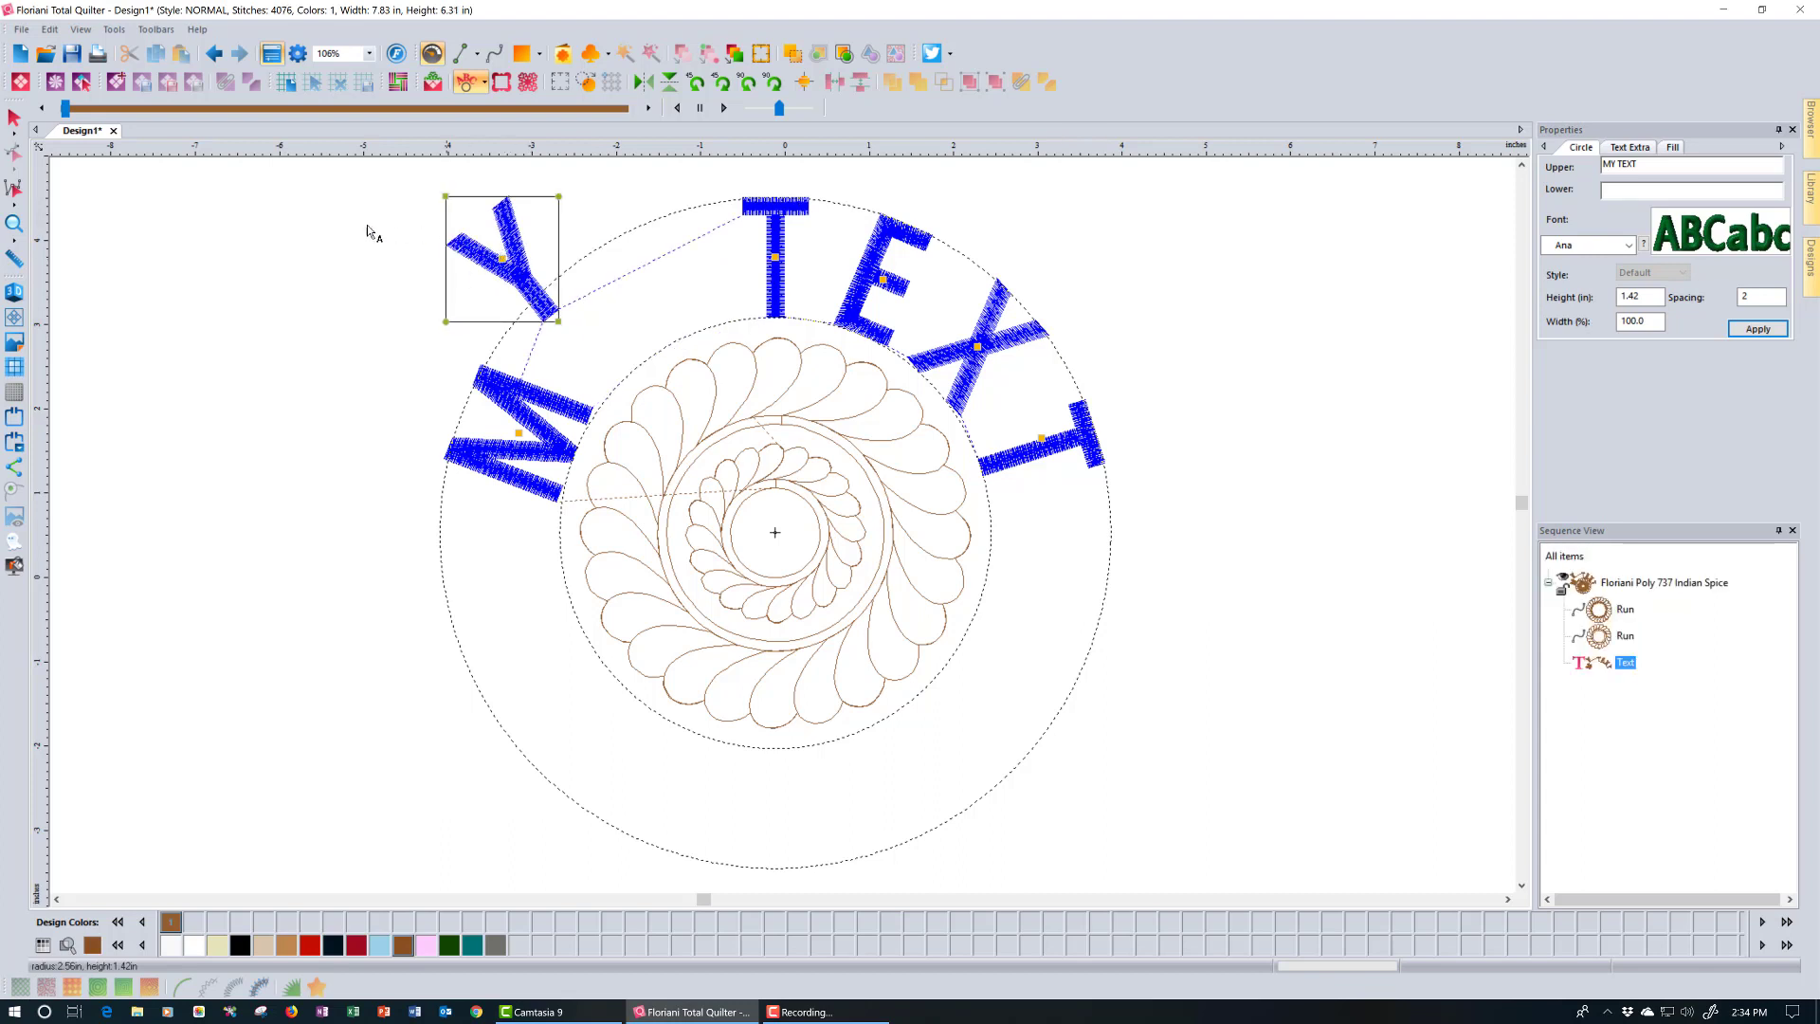
{"action": "left_click", "coordinate": [215, 55]}
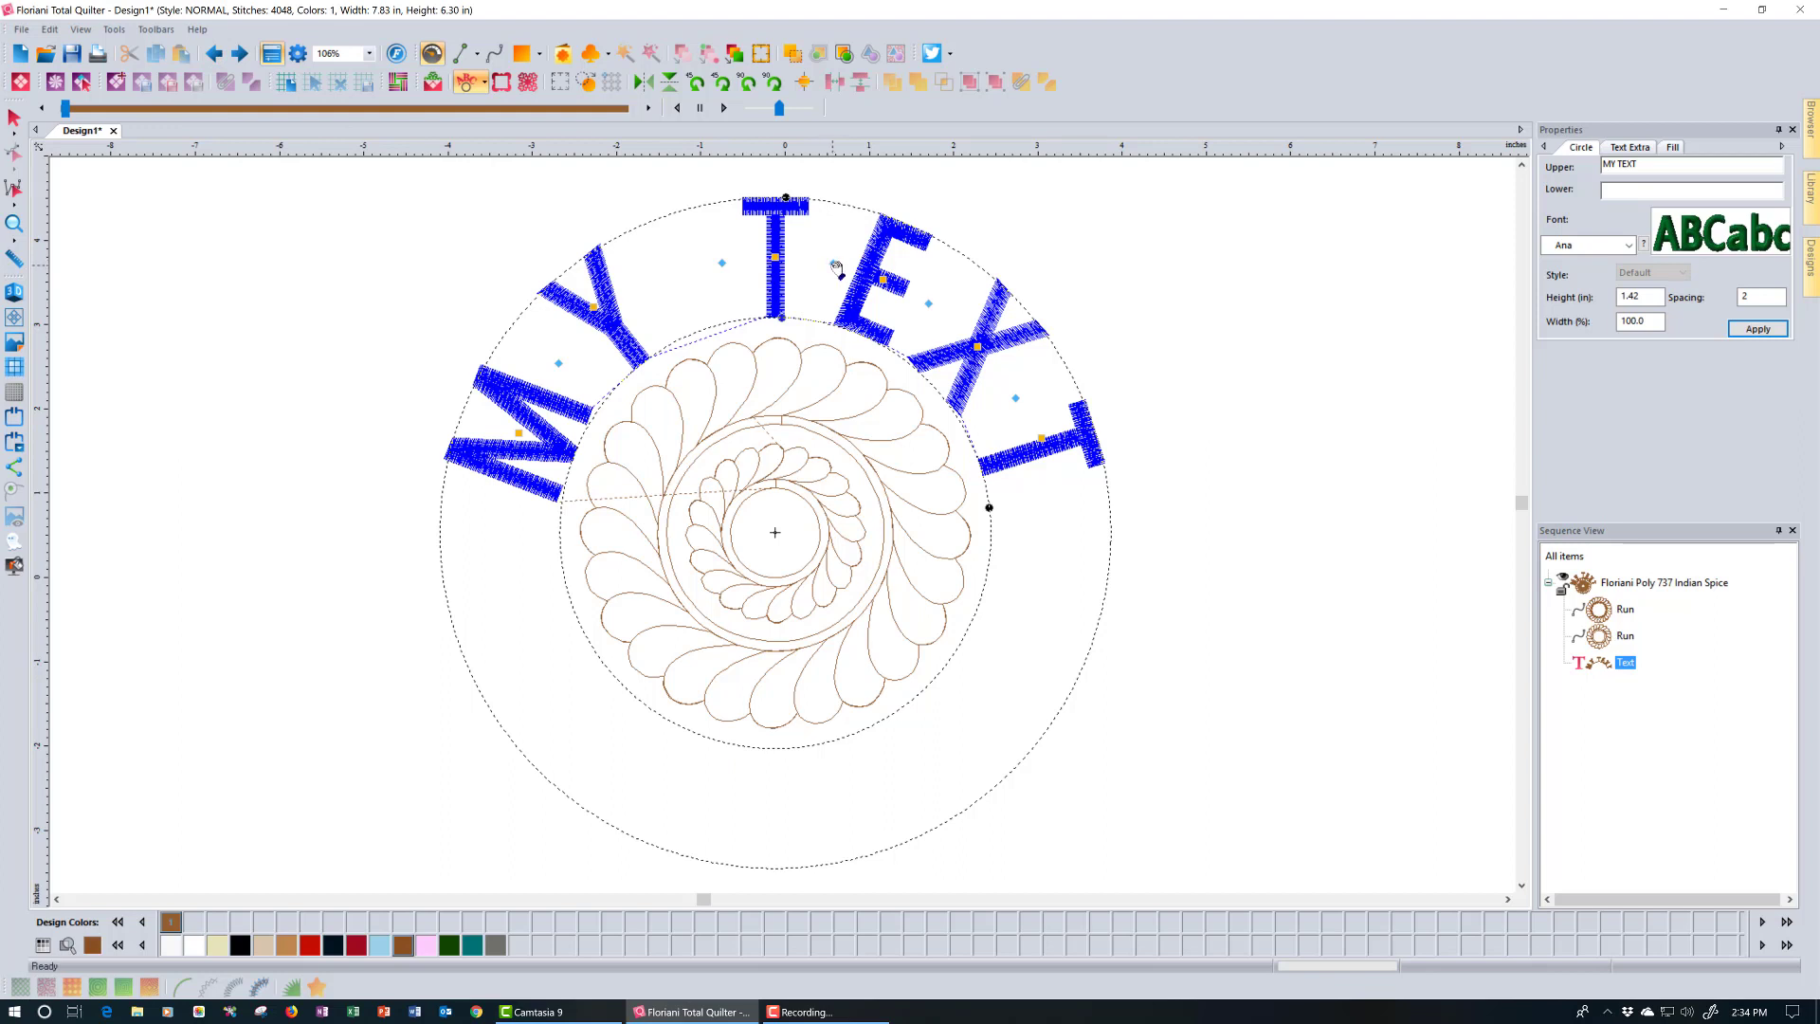
Tighten the individual letter gaps between T and E and between E and X in the circular text
{"action": "left_click_drag", "start_coordinate": [838, 268], "coordinate": [824, 266]}
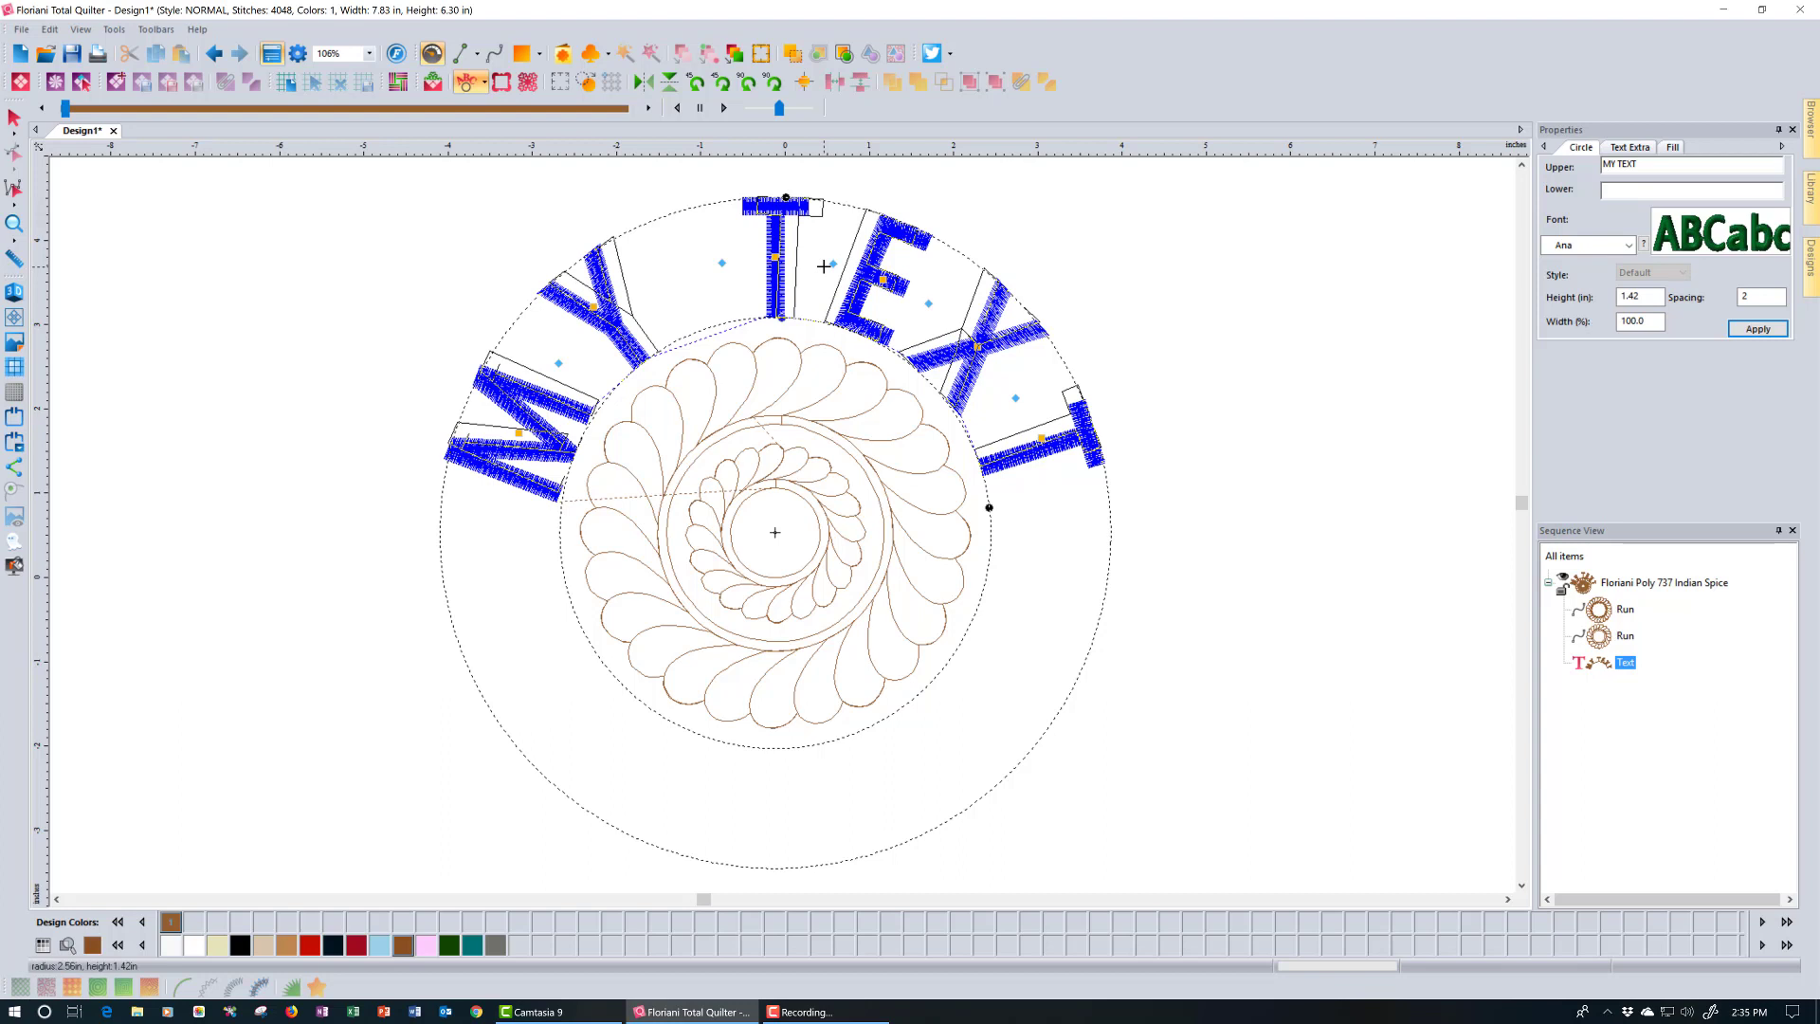
{"action": "left_click_drag", "start_coordinate": [824, 267], "coordinate": [793, 268]}
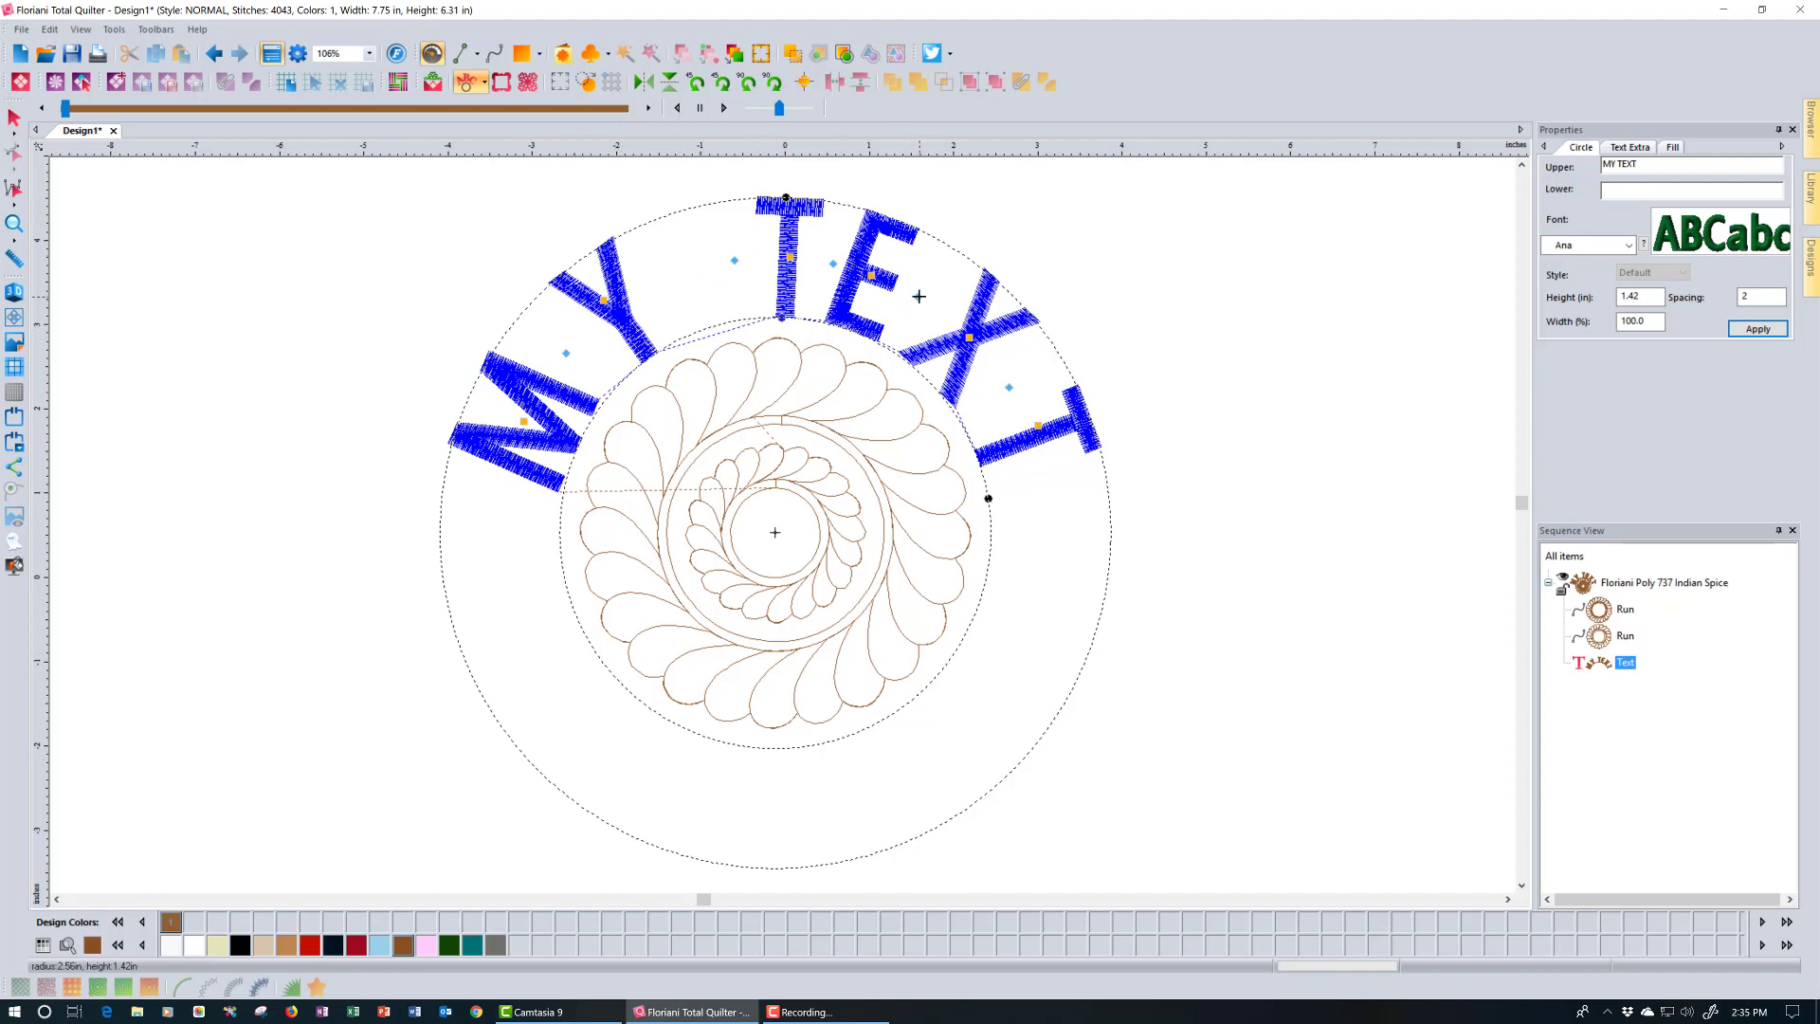
{"action": "left_click_drag", "start_coordinate": [920, 297], "coordinate": [891, 328]}
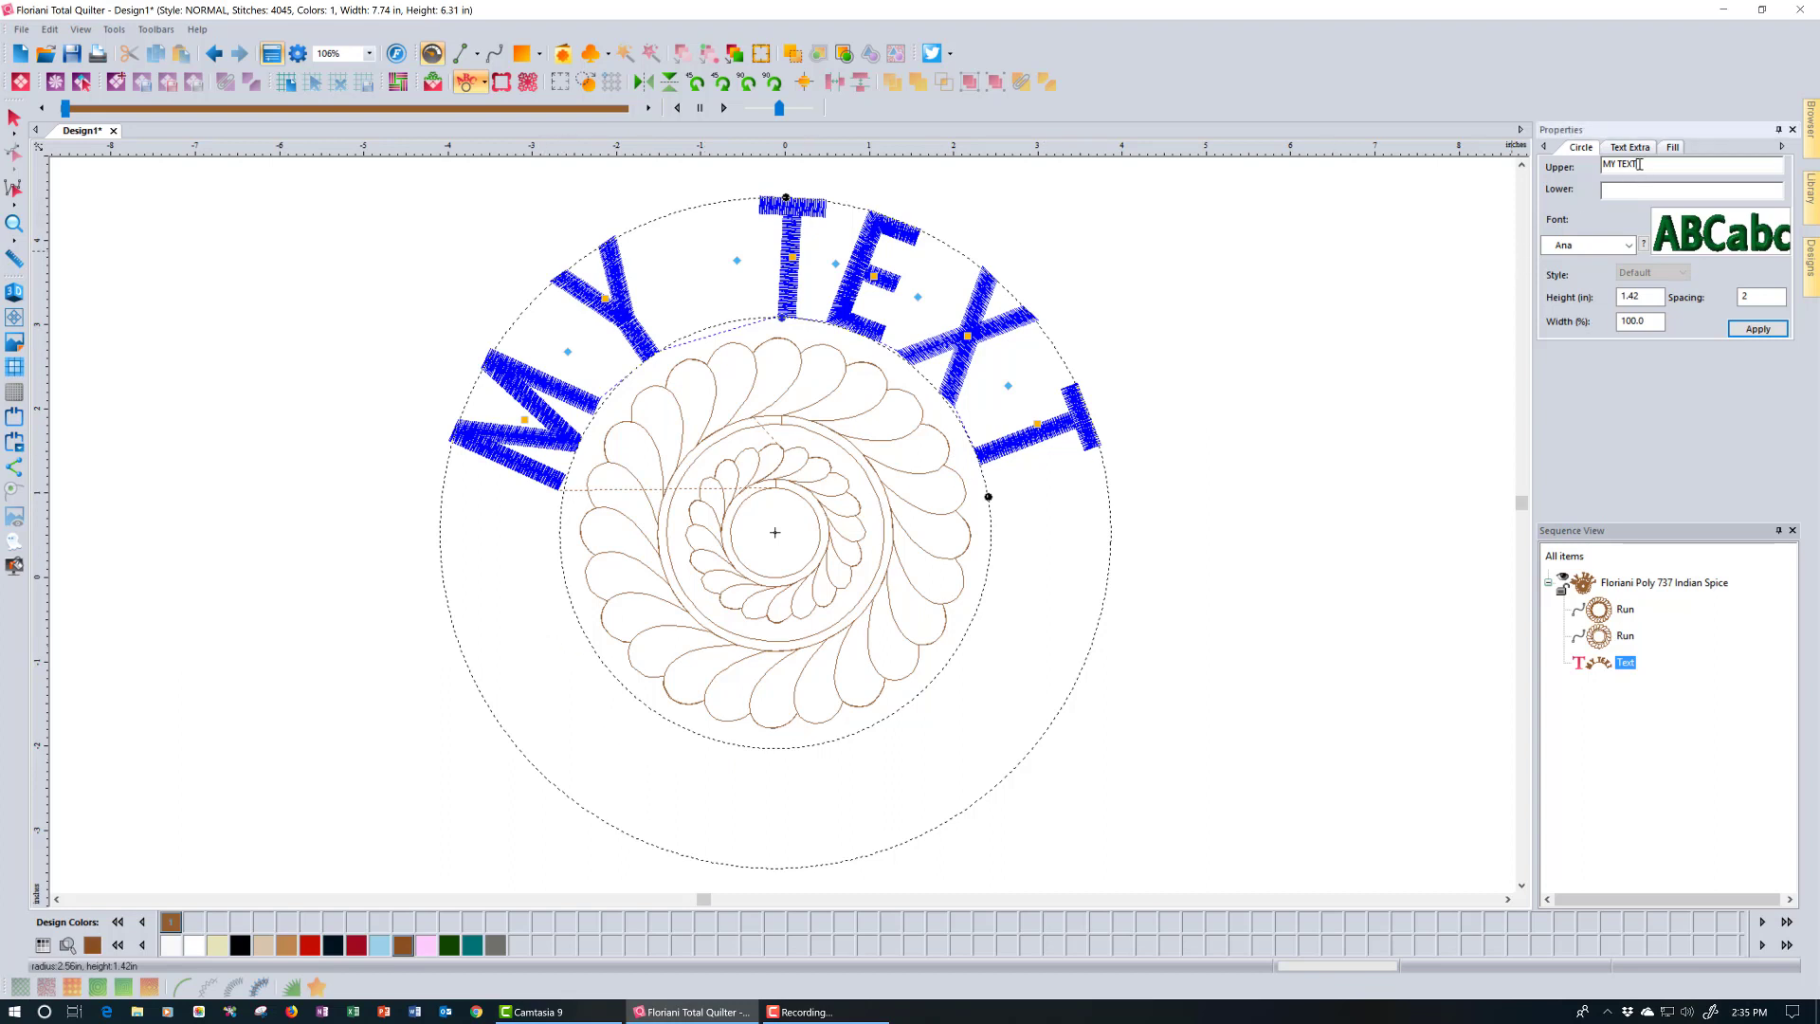
Replace the upper circular text with "This is a line of text" and set the letter spacing to 0
{"action": "left_click_drag", "start_coordinate": [1637, 169], "coordinate": [1569, 183]}
{"action": "type", "text": "This is a line of text"}
{"action": "left_click", "coordinate": [1774, 334]}
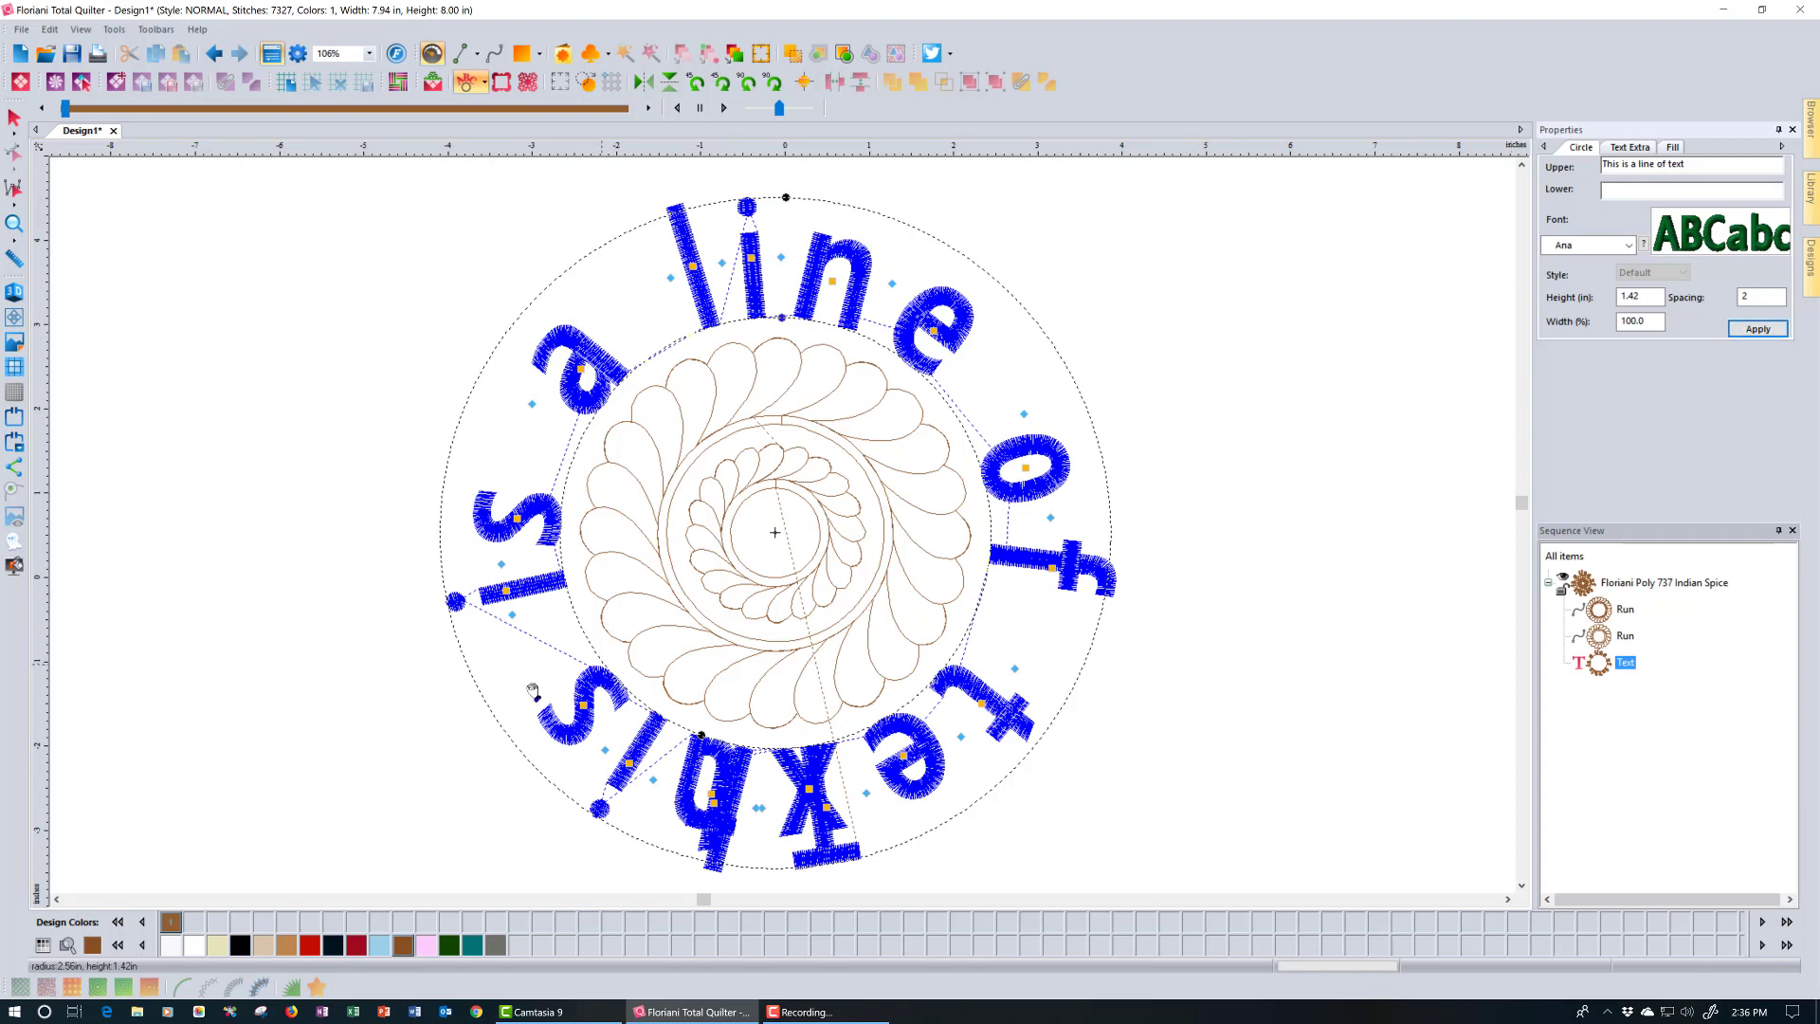
{"action": "left_click_drag", "start_coordinate": [1759, 297], "coordinate": [1686, 311]}
{"action": "left_click", "coordinate": [1775, 337]}
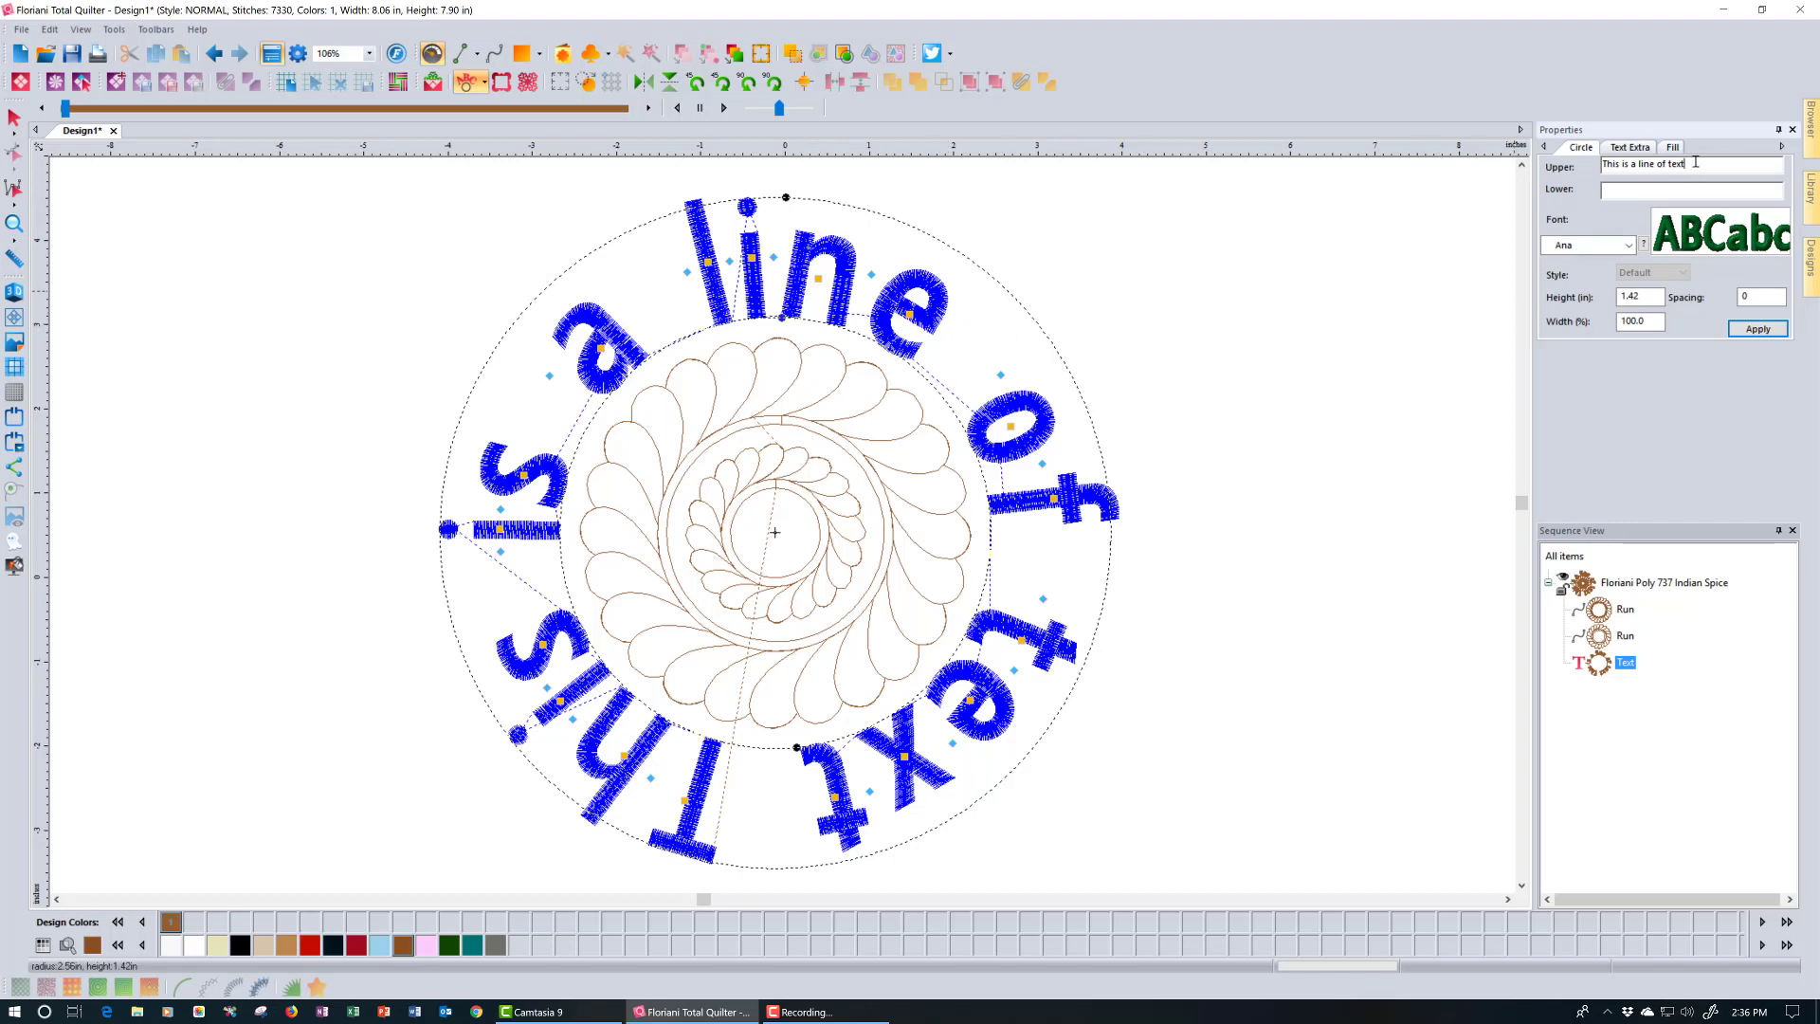
Set the upper text to "This is the top" and the lower text to "This is the bottom", with a letter height of about 0.77 in
{"action": "left_click_drag", "start_coordinate": [1696, 163], "coordinate": [1622, 165]}
{"action": "type", "text": "is the top"}
{"action": "left_click", "coordinate": [1653, 193]}
{"action": "type", "text": "This is the bottom"}
{"action": "left_click", "coordinate": [1757, 329]}
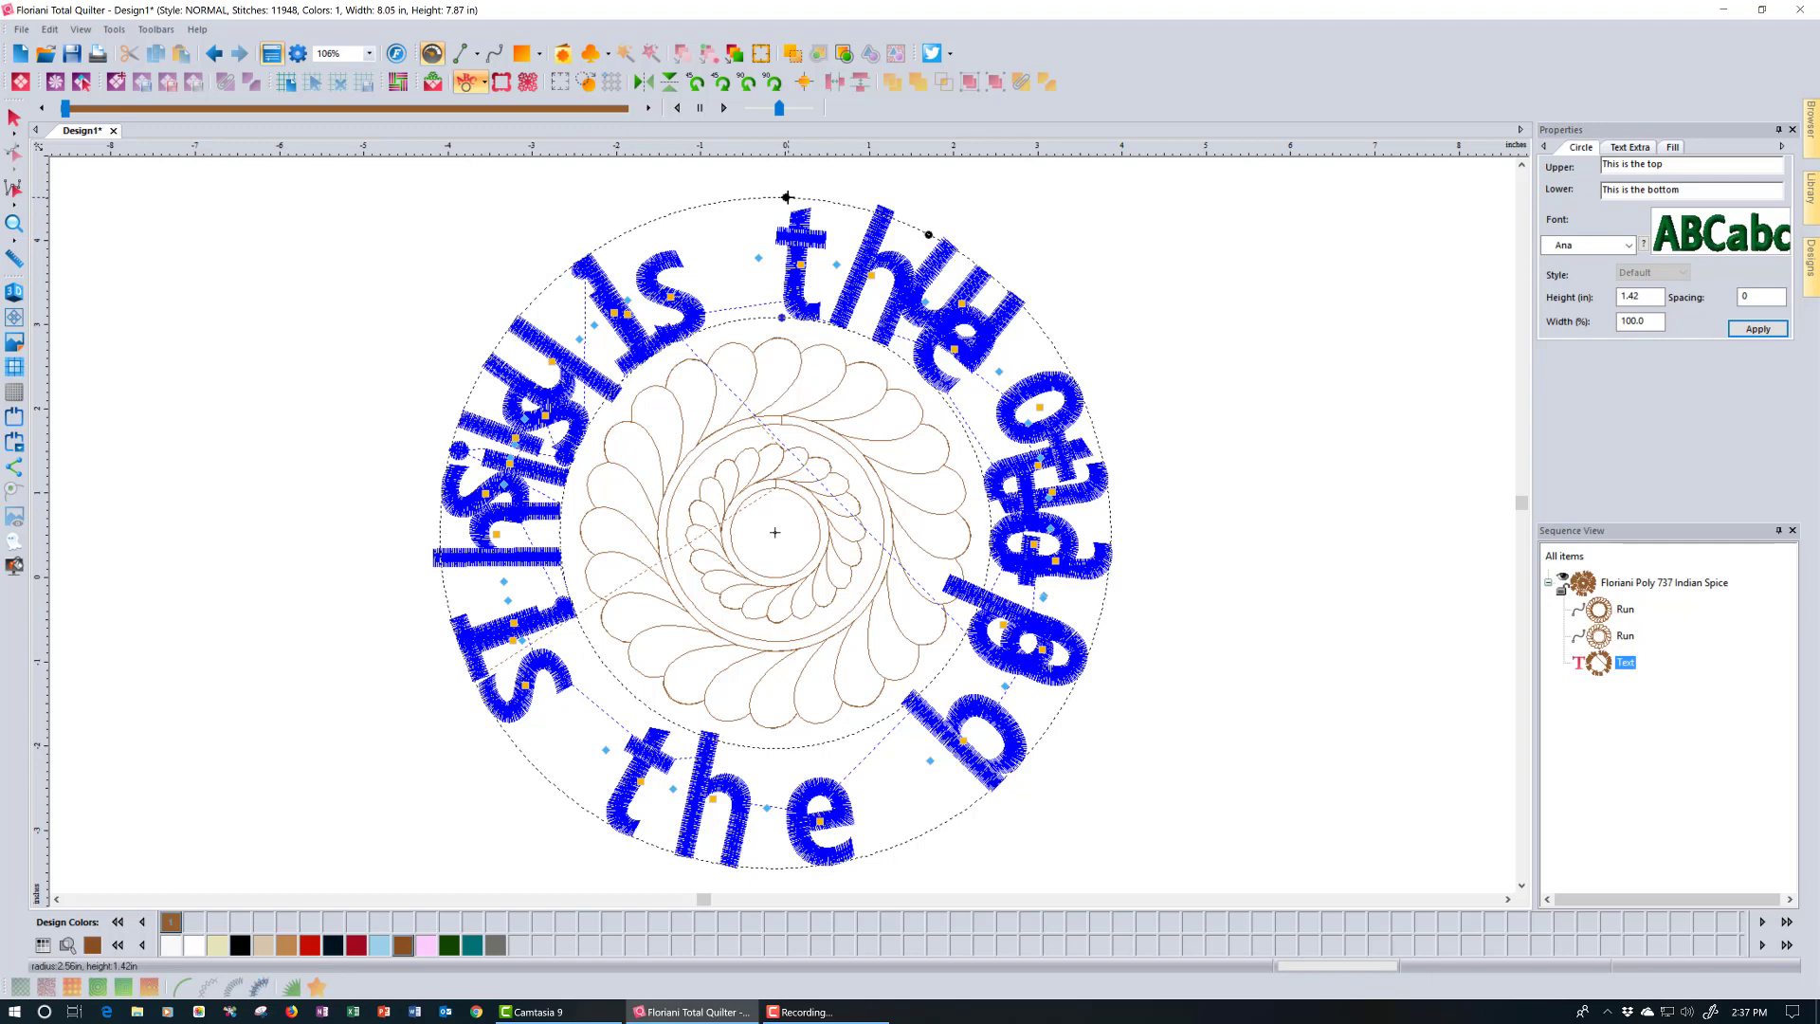
{"action": "left_click_drag", "start_coordinate": [786, 197], "coordinate": [769, 246]}
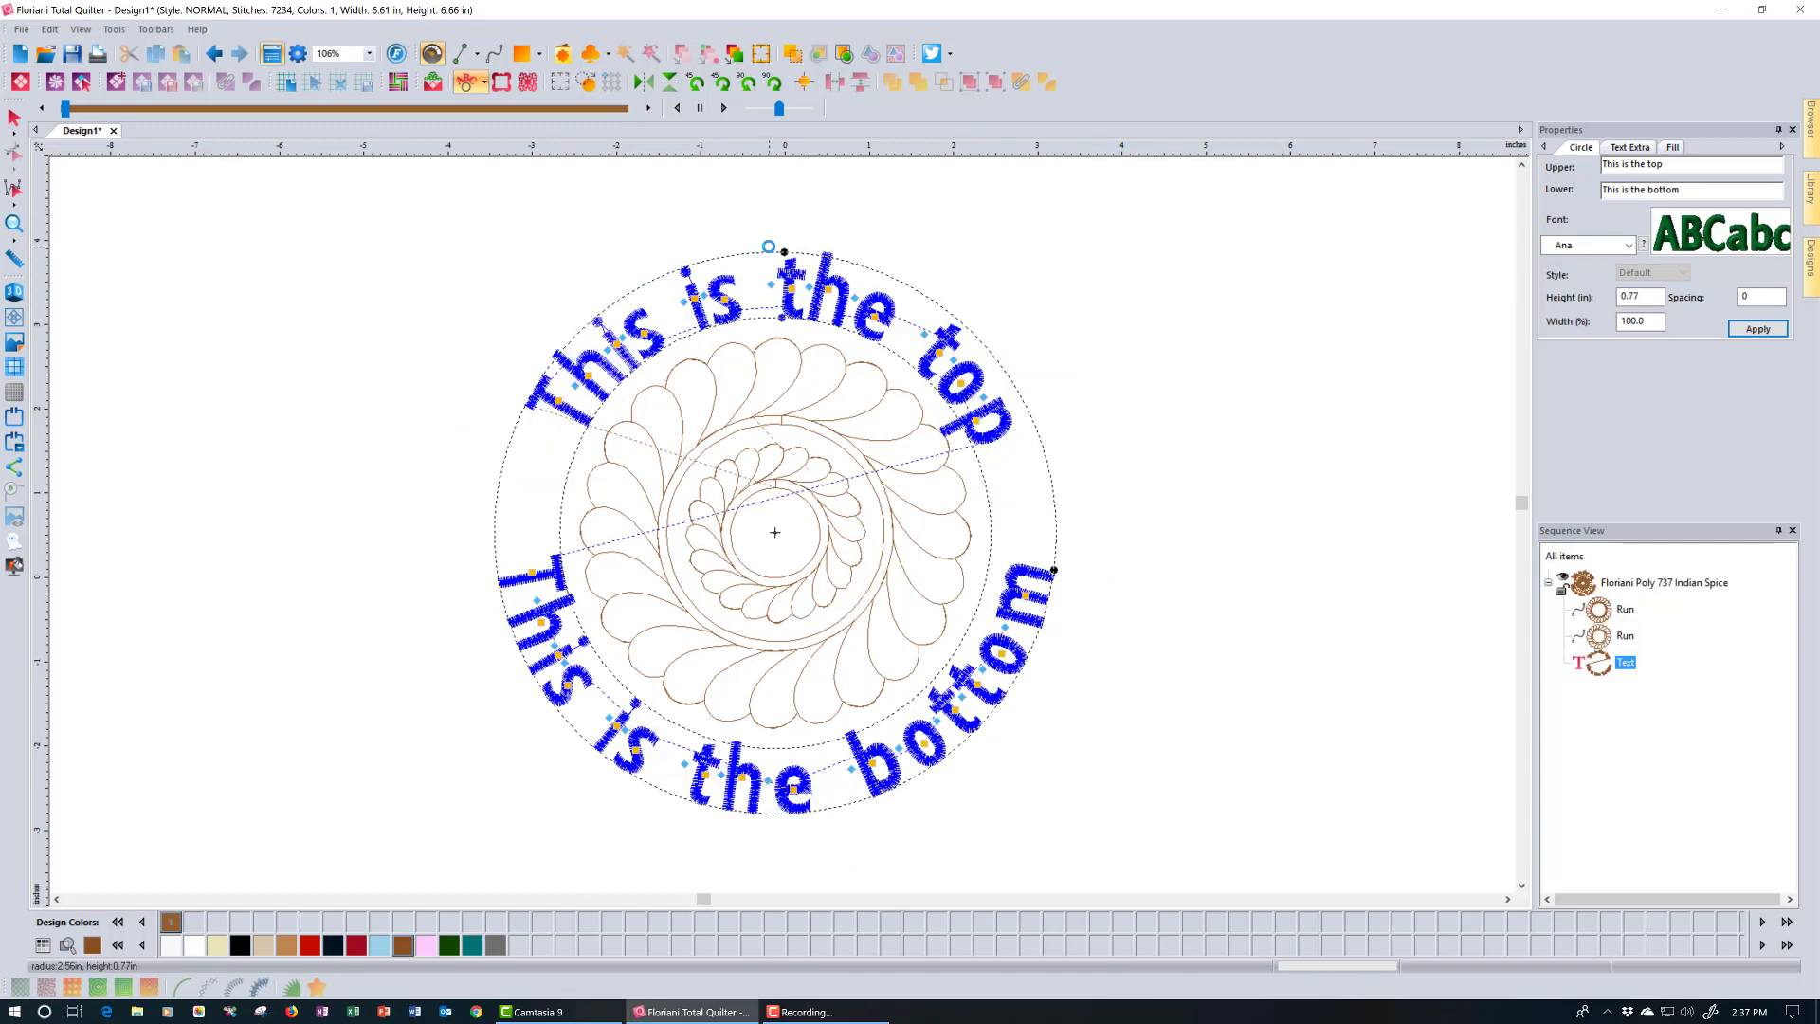